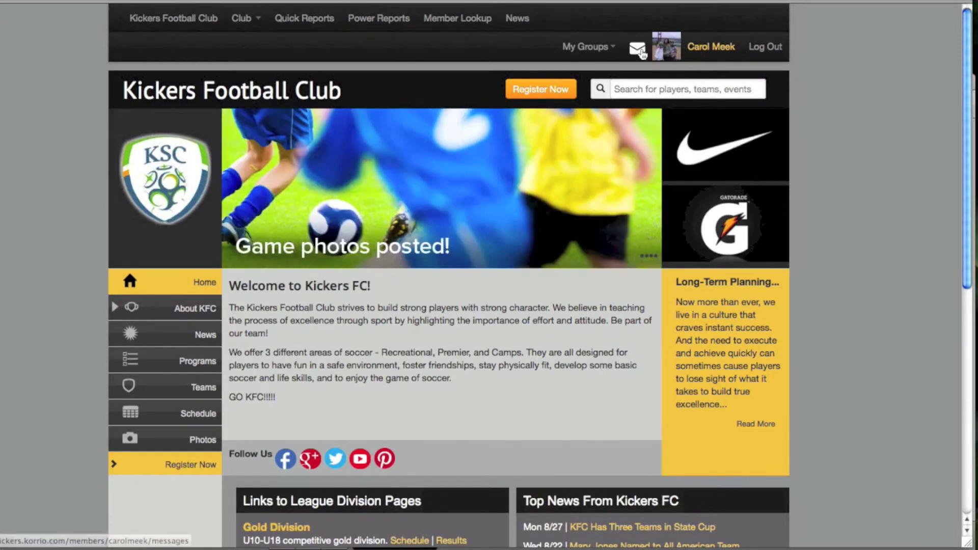
Glance at the groups and clubs list, then browse the Club menu and go to Teams
{"action": "left_click", "coordinate": [609, 48]}
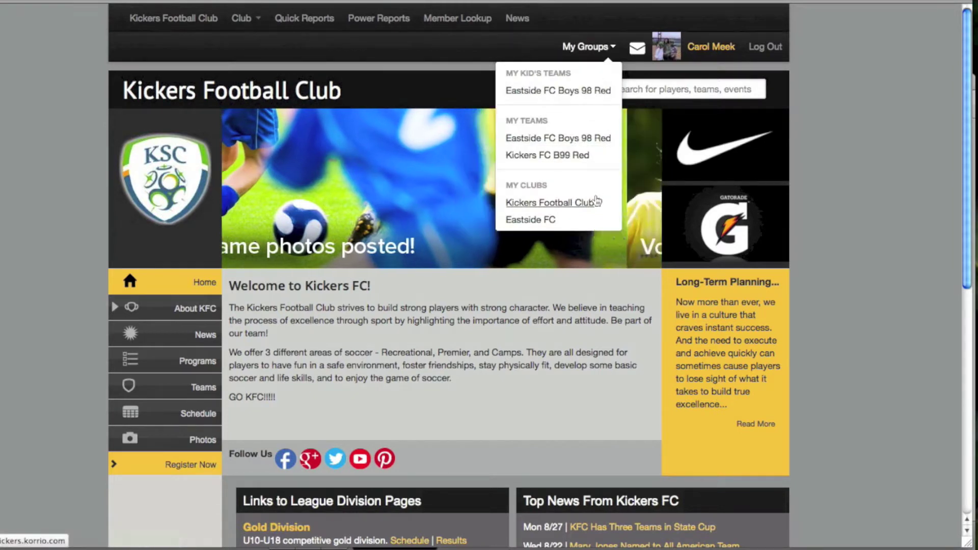
{"action": "left_click", "coordinate": [550, 55]}
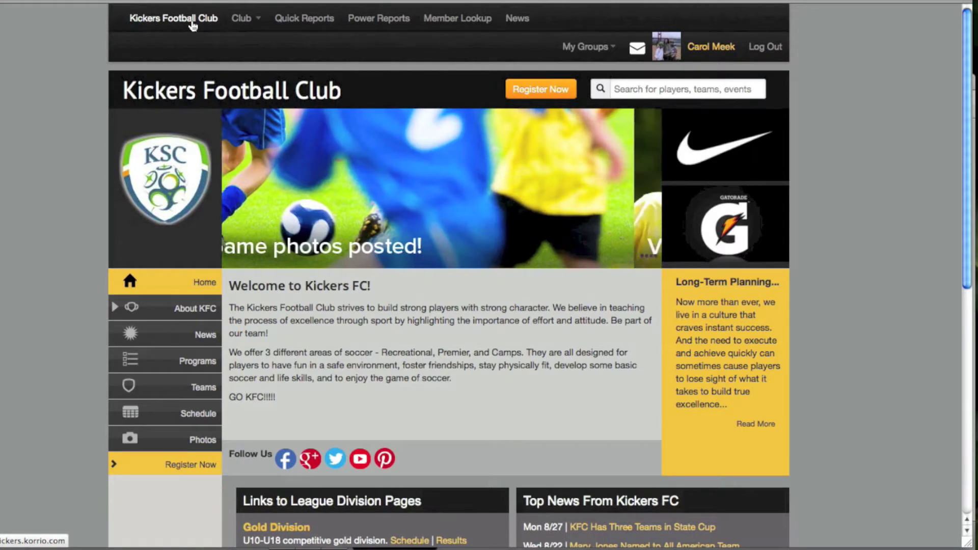
{"action": "left_click", "coordinate": [240, 23]}
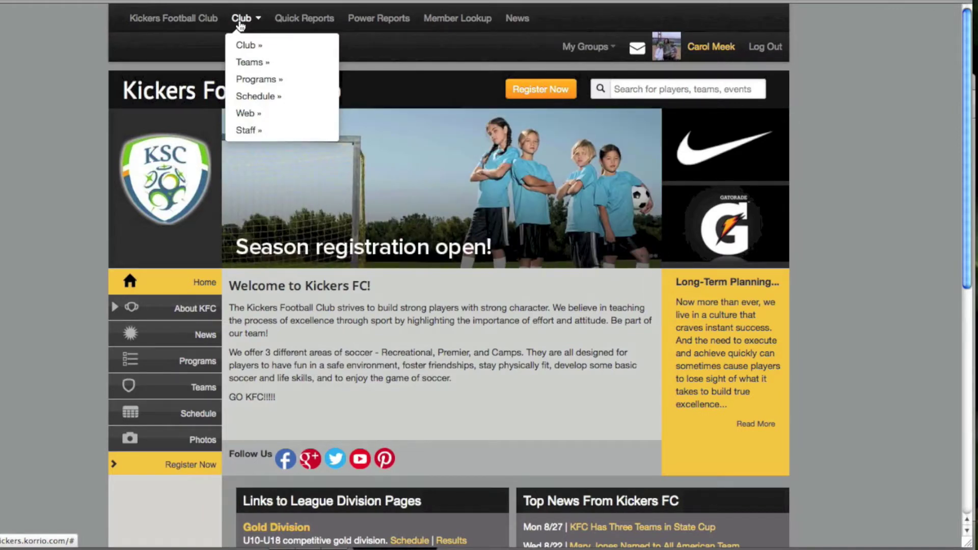
{"action": "mouse_move", "coordinate": [241, 47]}
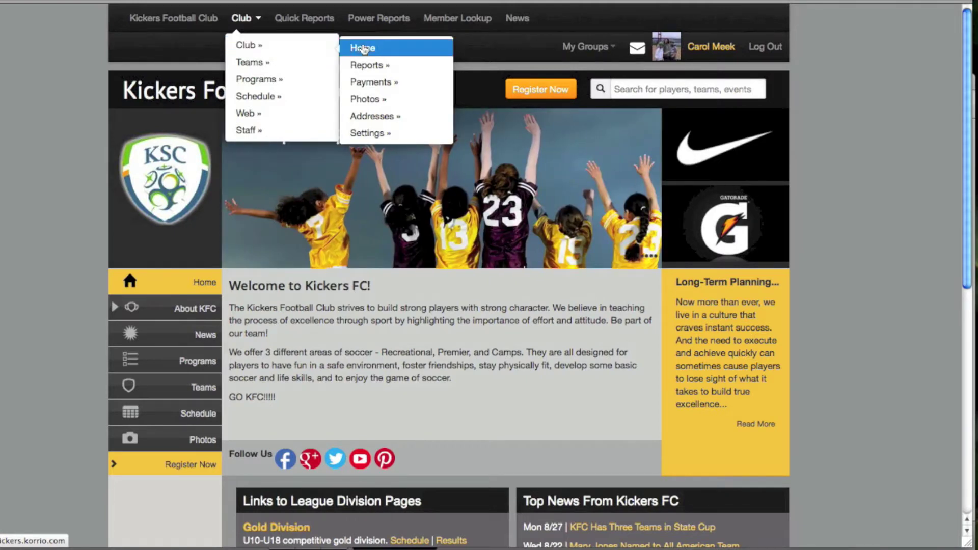
{"action": "mouse_move", "coordinate": [364, 69]}
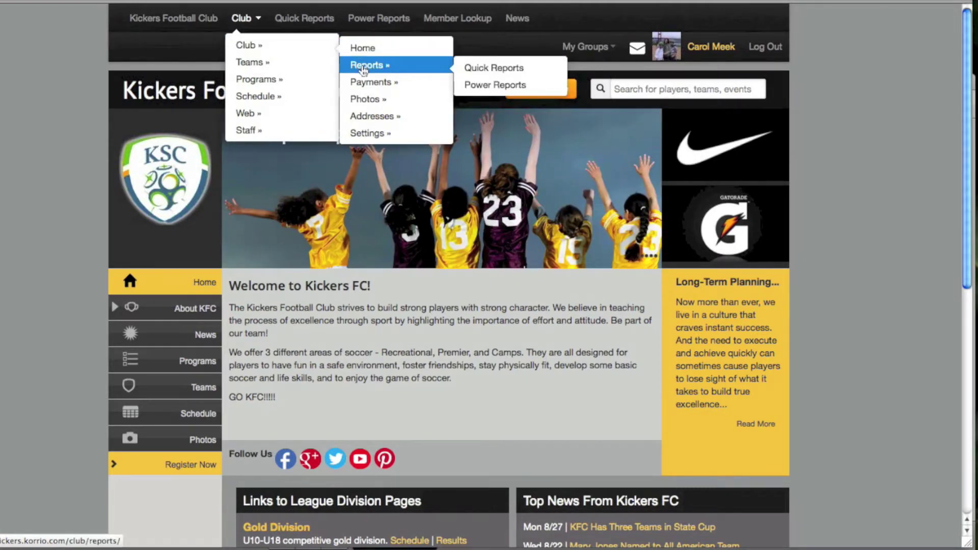
{"action": "mouse_move", "coordinate": [365, 86]}
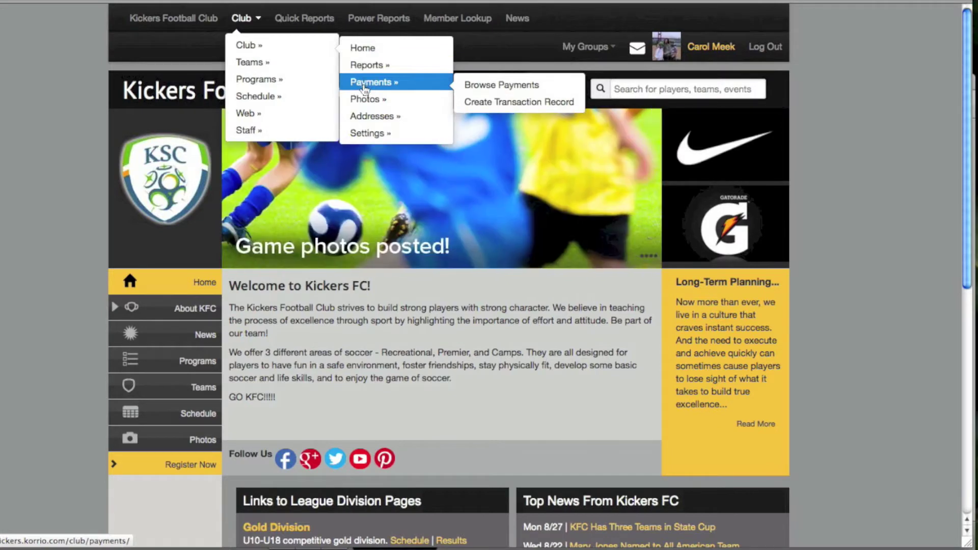
{"action": "mouse_move", "coordinate": [365, 103]}
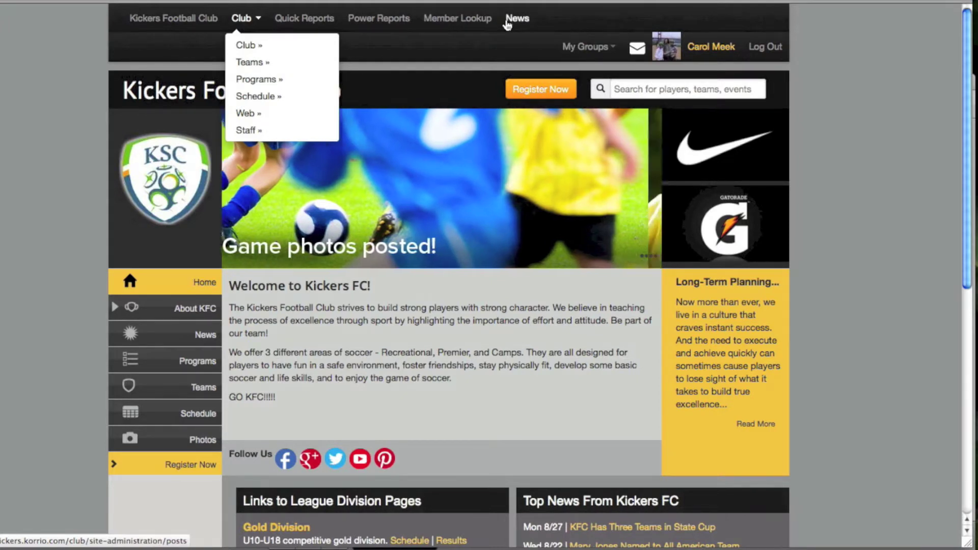
{"action": "mouse_move", "coordinate": [318, 41]}
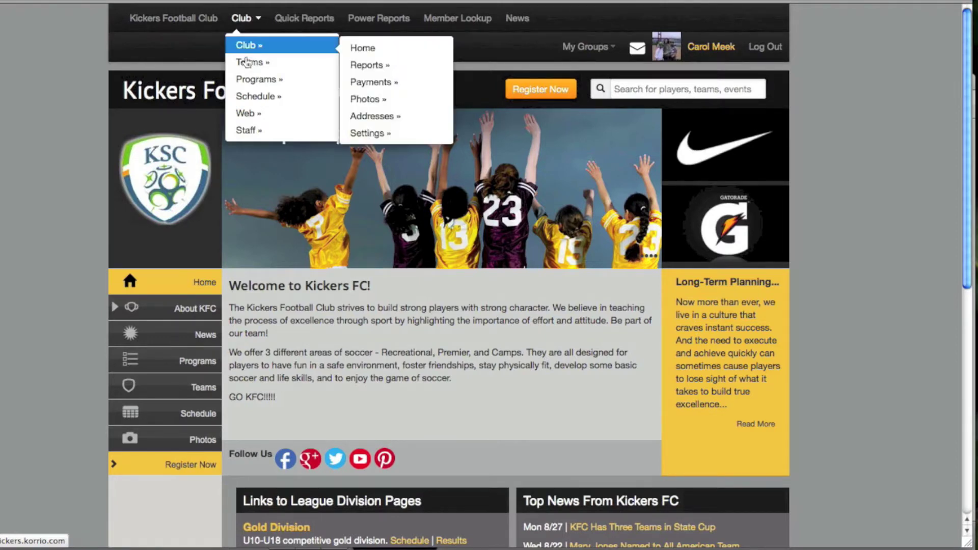
{"action": "mouse_move", "coordinate": [248, 64]}
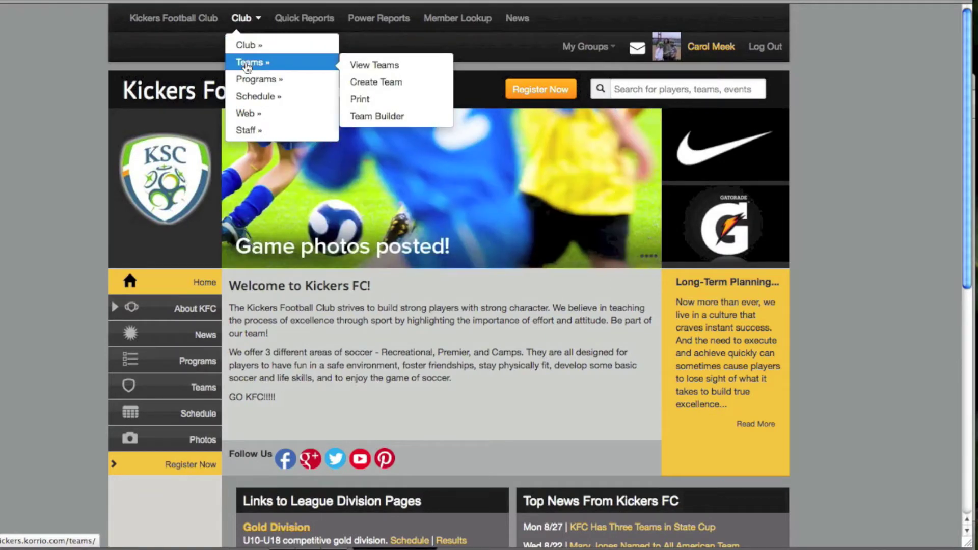
{"action": "left_click", "coordinate": [247, 63]}
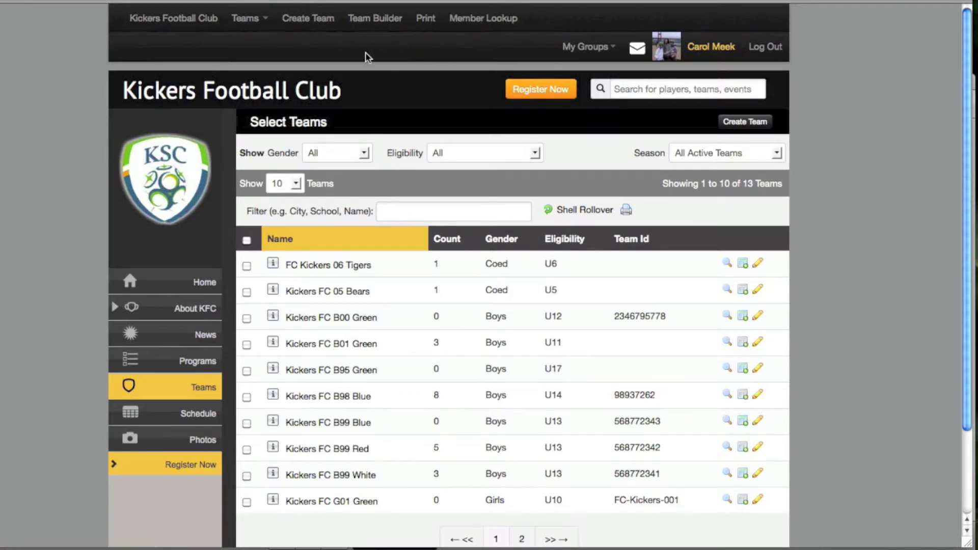
Move from the 13-team list to the club's Programs page via the Club menu
{"action": "left_click", "coordinate": [253, 22]}
{"action": "mouse_move", "coordinate": [252, 48]}
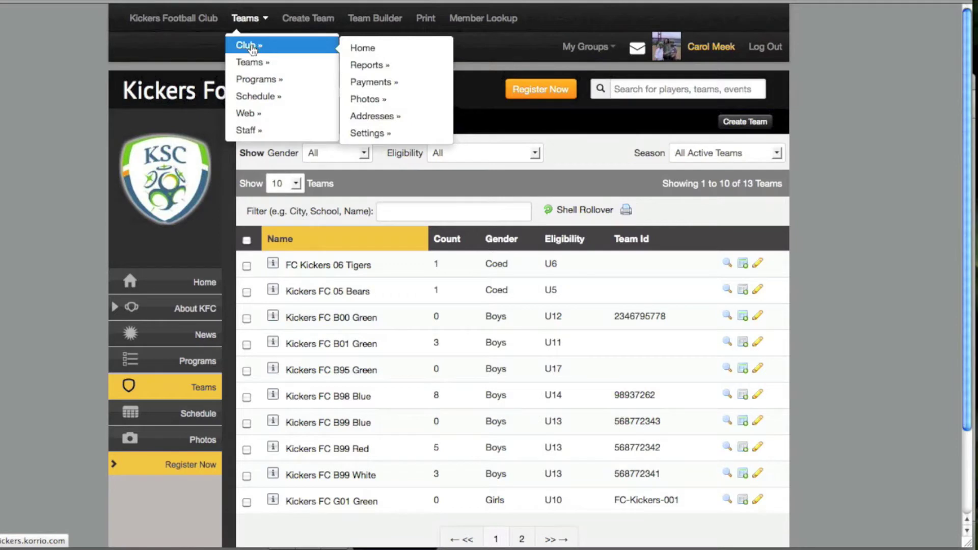
{"action": "mouse_move", "coordinate": [250, 84]}
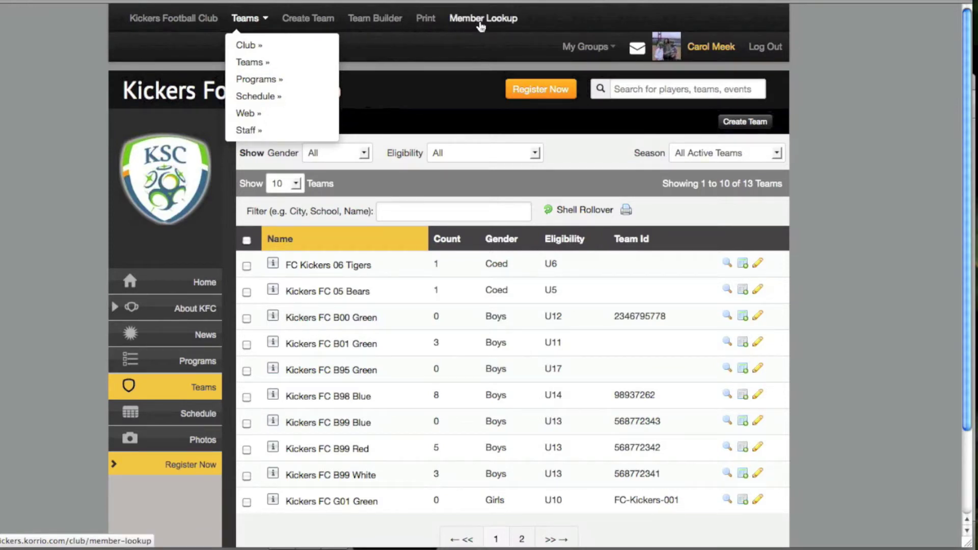
{"action": "left_click", "coordinate": [252, 83]}
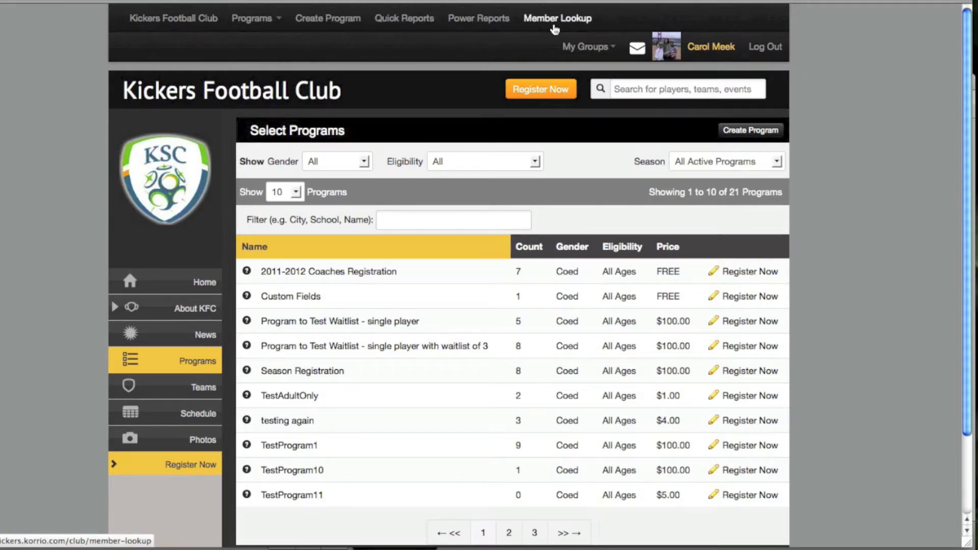
Browse the Programs submenus, then go to the Member Lookup search page
{"action": "left_click", "coordinate": [253, 20]}
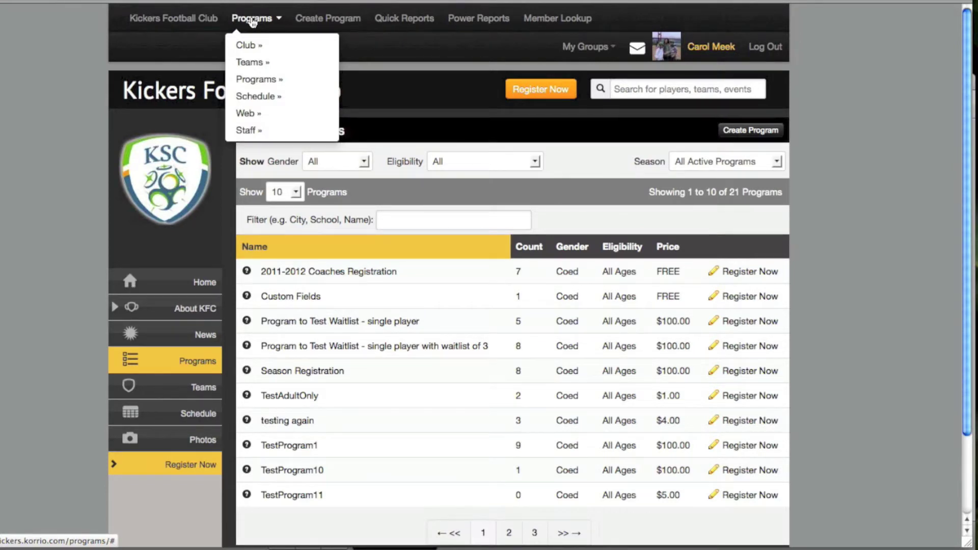
{"action": "mouse_move", "coordinate": [256, 68]}
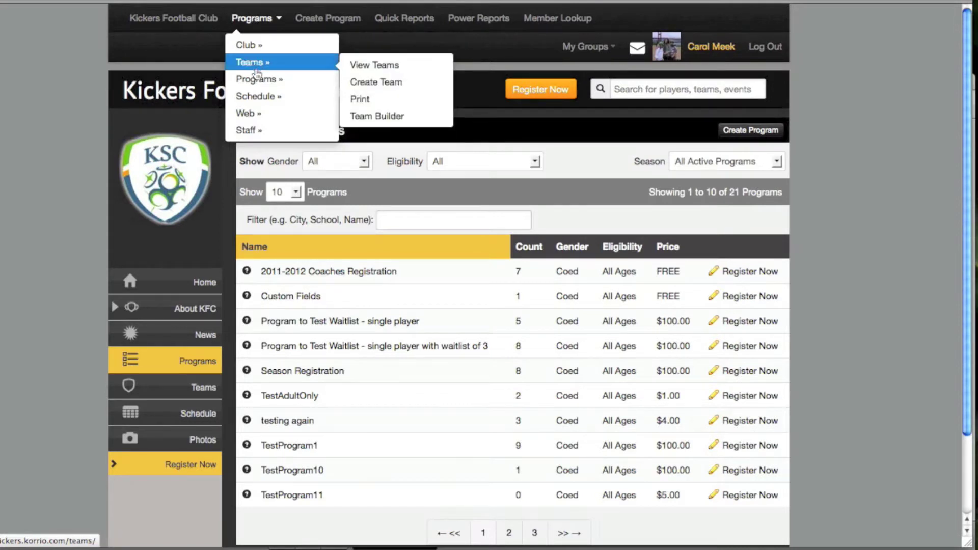
{"action": "mouse_move", "coordinate": [254, 114]}
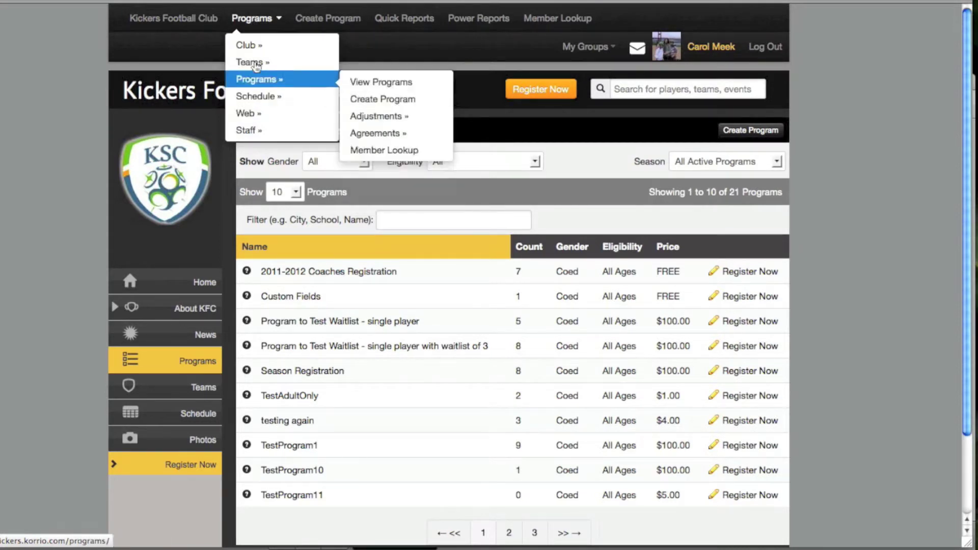
{"action": "left_click", "coordinate": [546, 21]}
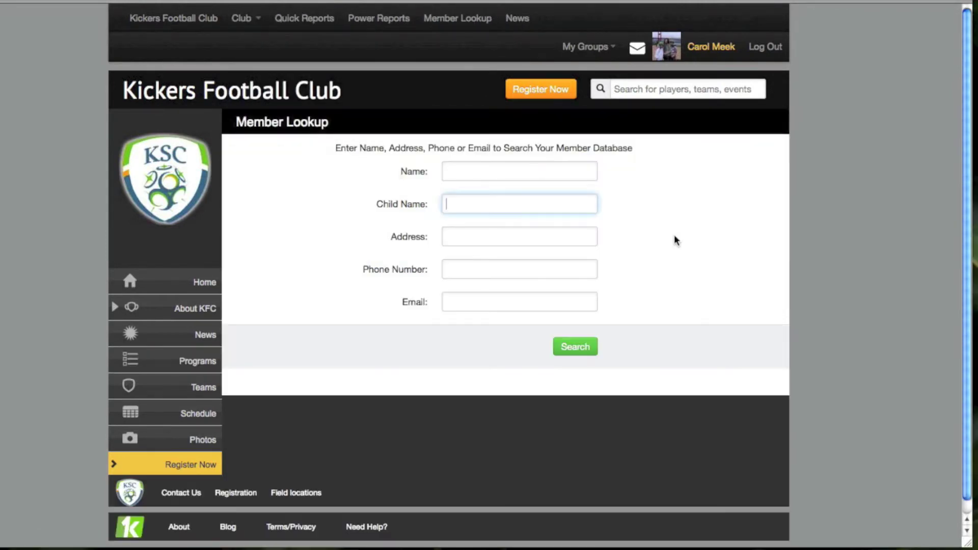
Search Member Lookup by entering a child's full name in the Child Name field
{"action": "left_click", "coordinate": [570, 350]}
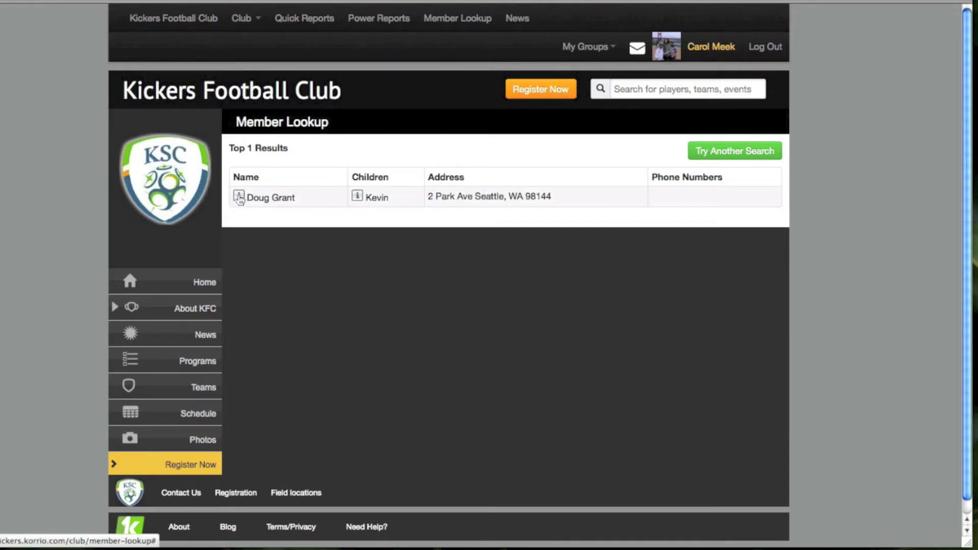
{"action": "left_click", "coordinate": [357, 198]}
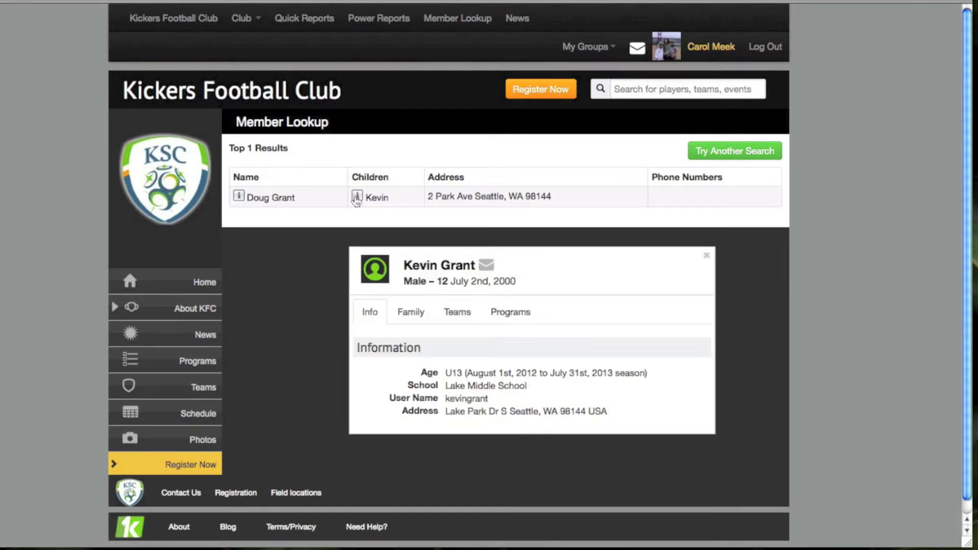
{"action": "left_click_drag", "start_coordinate": [545, 262], "coordinate": [493, 136]}
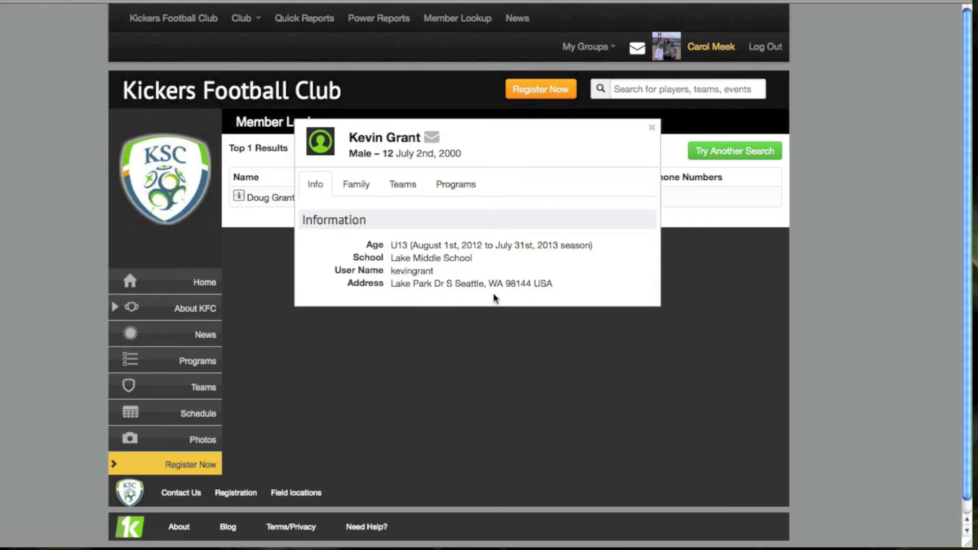
{"action": "left_click", "coordinate": [357, 188]}
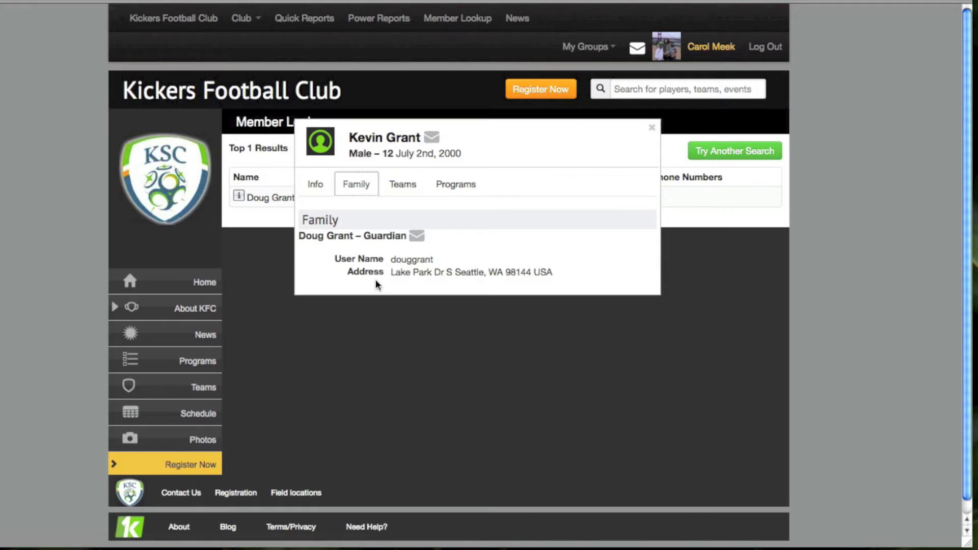
{"action": "left_click", "coordinate": [408, 190]}
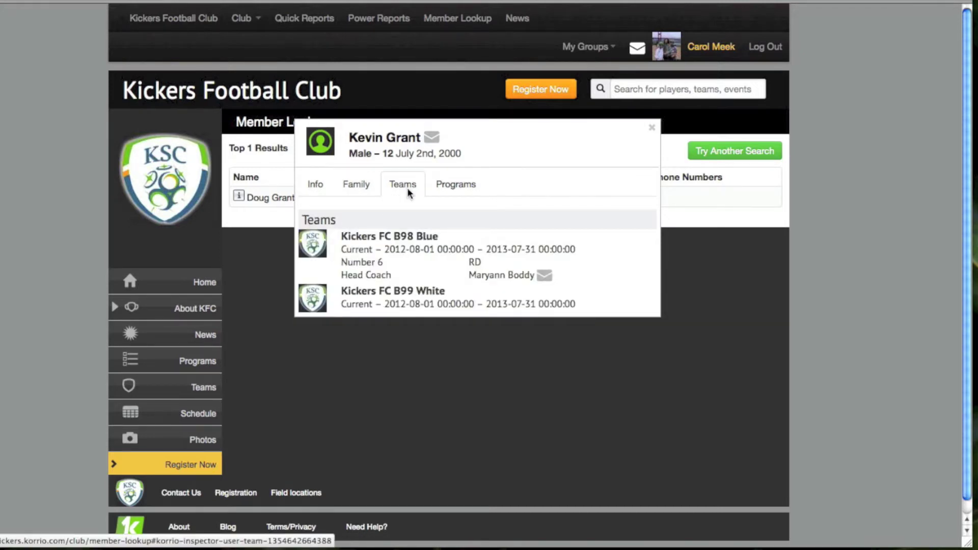
{"action": "left_click", "coordinate": [459, 185]}
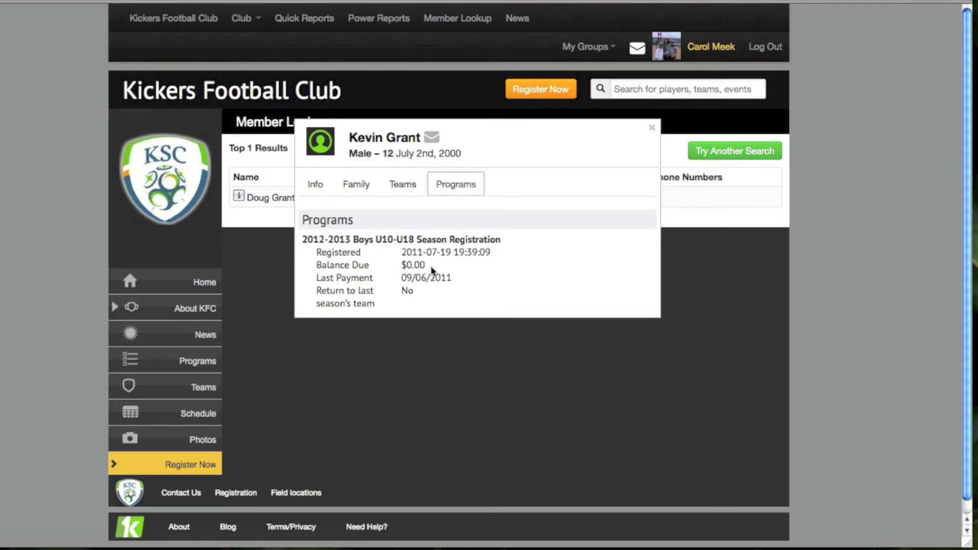
{"action": "left_click", "coordinate": [651, 129]}
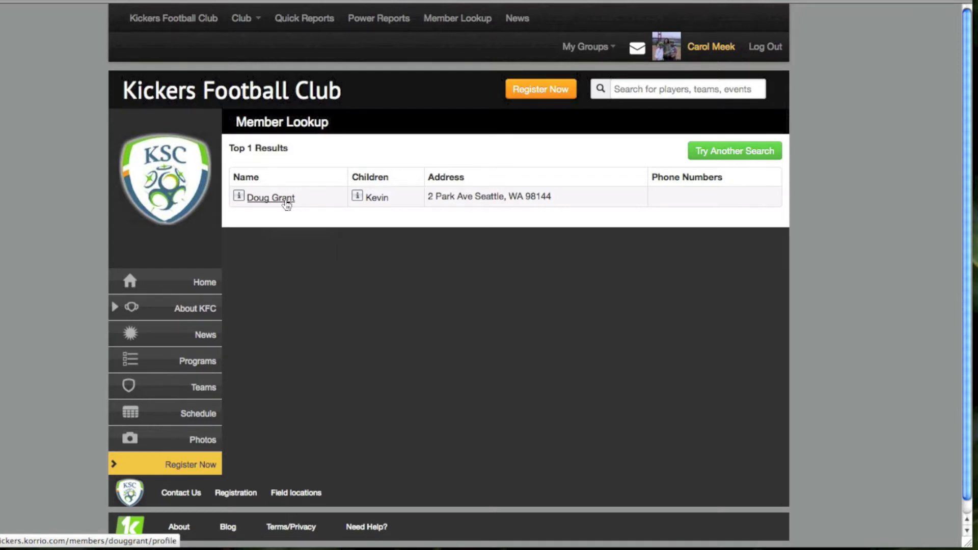
{"action": "right_click", "coordinate": [287, 205]}
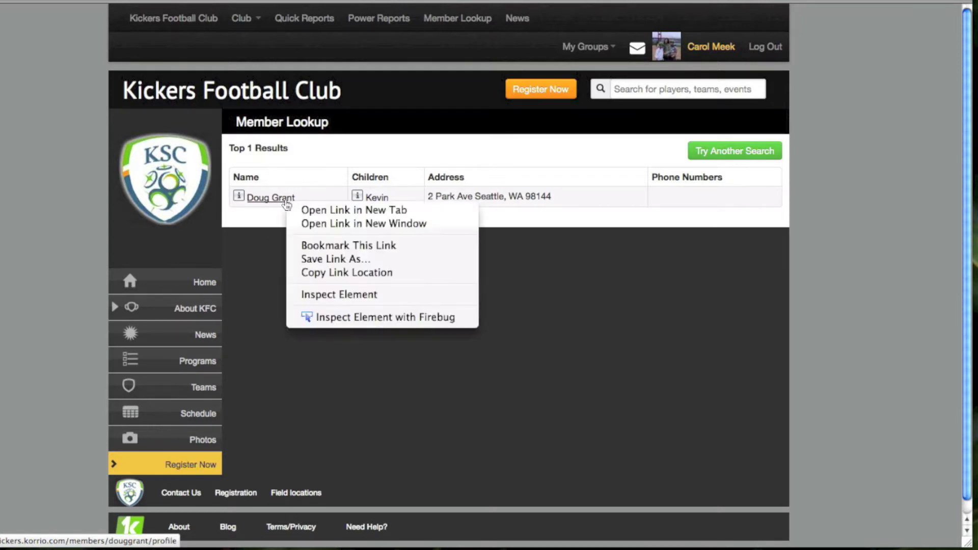
{"action": "left_click", "coordinate": [313, 210]}
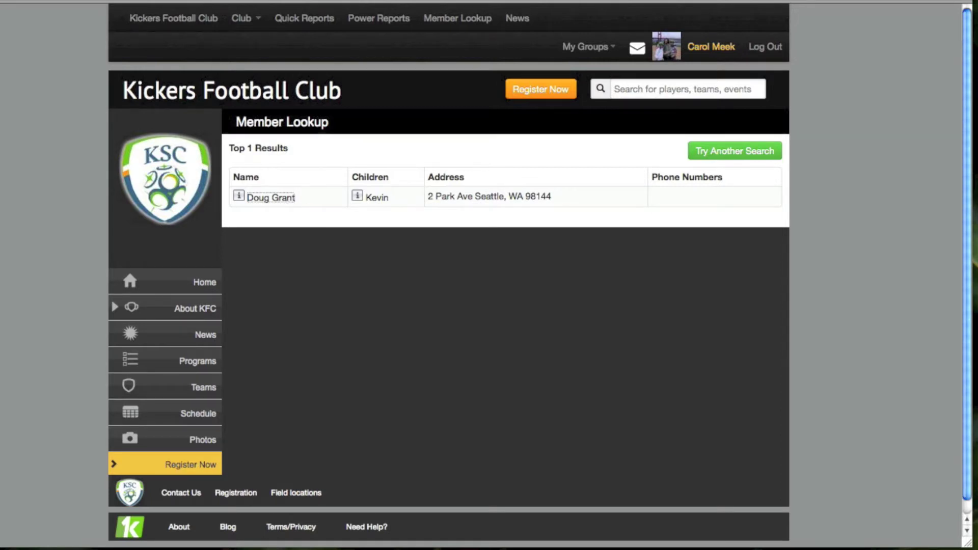
{"action": "key", "text": "ctrl+Tab"}
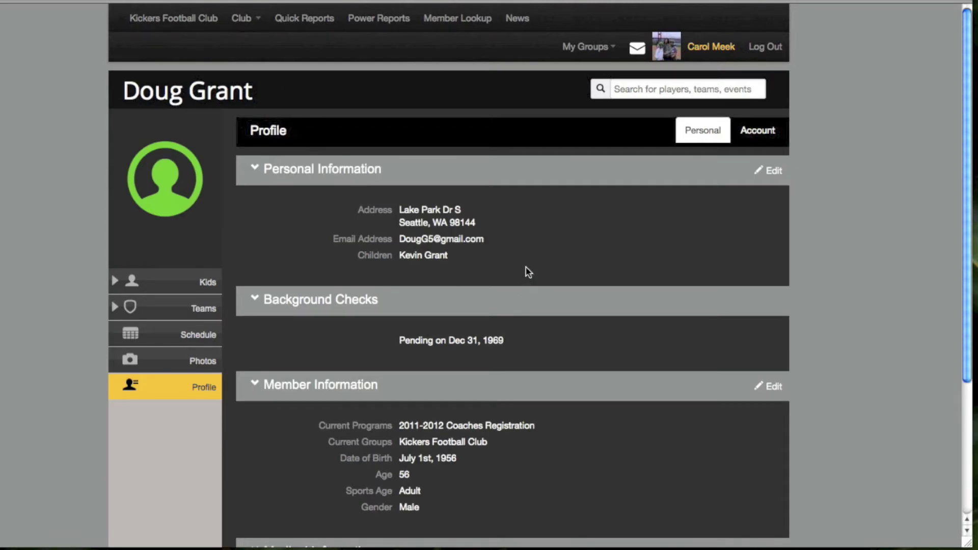
{"action": "scroll", "coordinate": [527, 270], "scroll_direction": "down", "scroll_amount": 3}
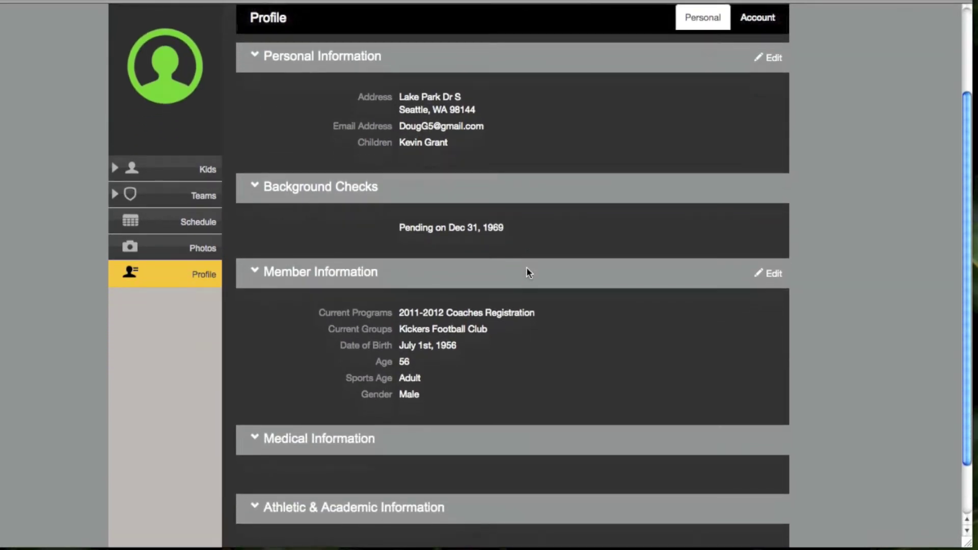
{"action": "scroll", "coordinate": [527, 269], "scroll_direction": "up", "scroll_amount": 1}
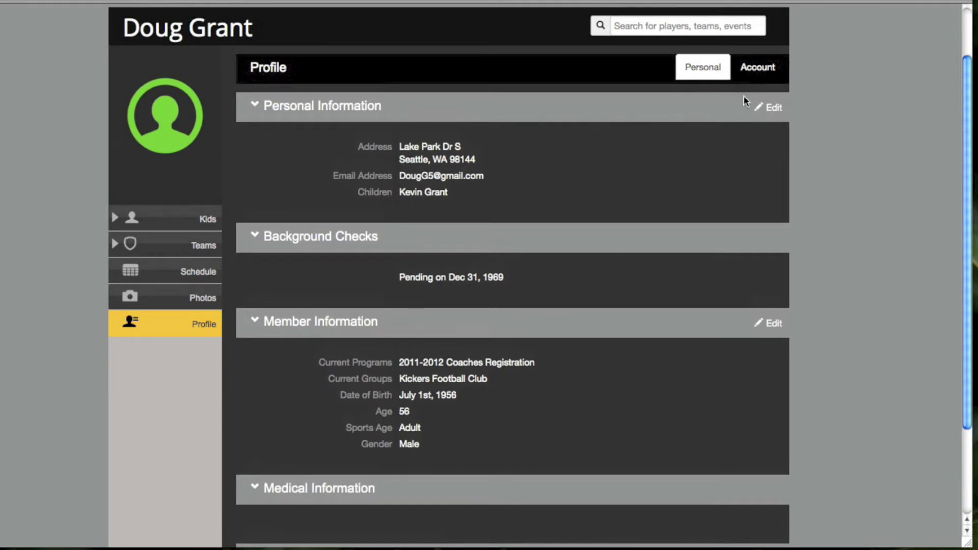
{"action": "left_click", "coordinate": [753, 72]}
{"action": "scroll", "coordinate": [625, 316], "scroll_direction": "down", "scroll_amount": 2}
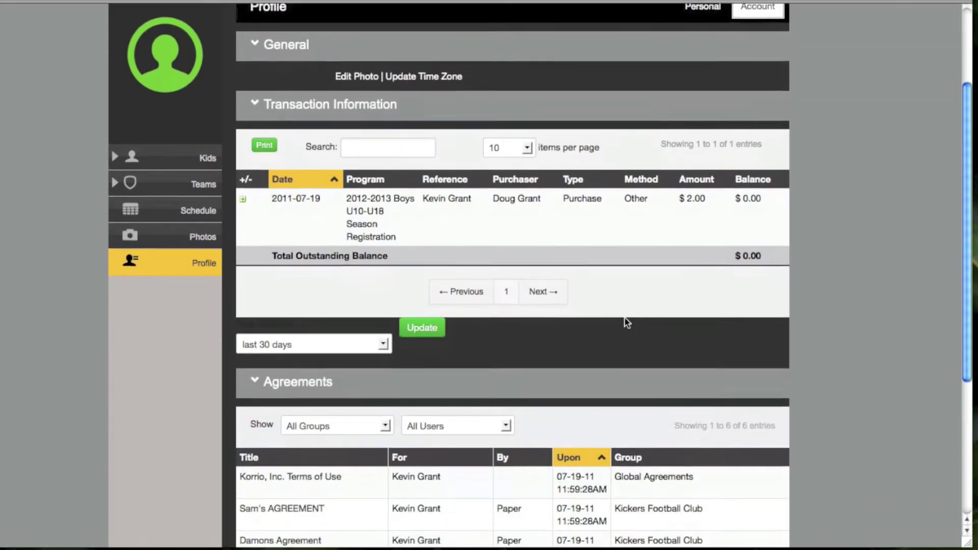
{"action": "scroll", "coordinate": [626, 321], "scroll_direction": "down", "scroll_amount": 5}
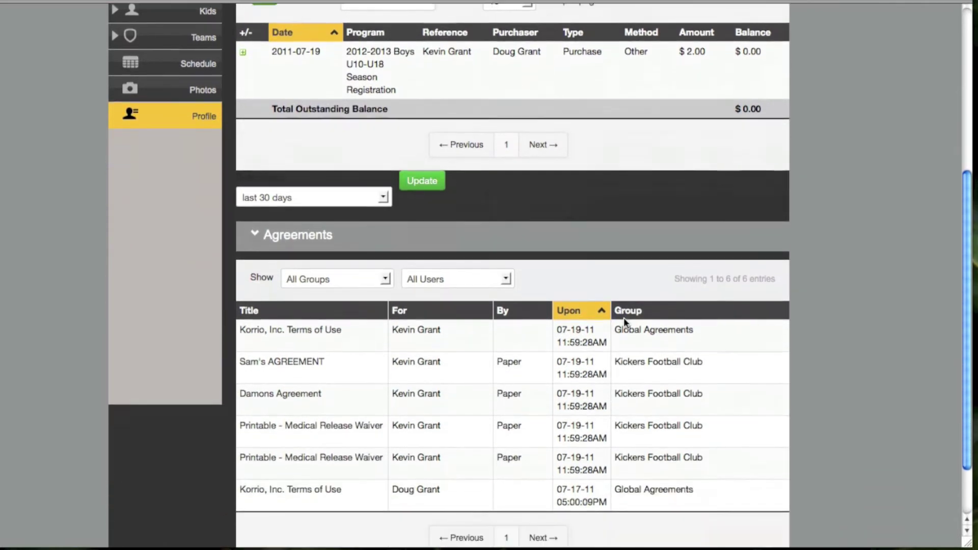
{"action": "scroll", "coordinate": [624, 317], "scroll_direction": "up", "scroll_amount": 8}
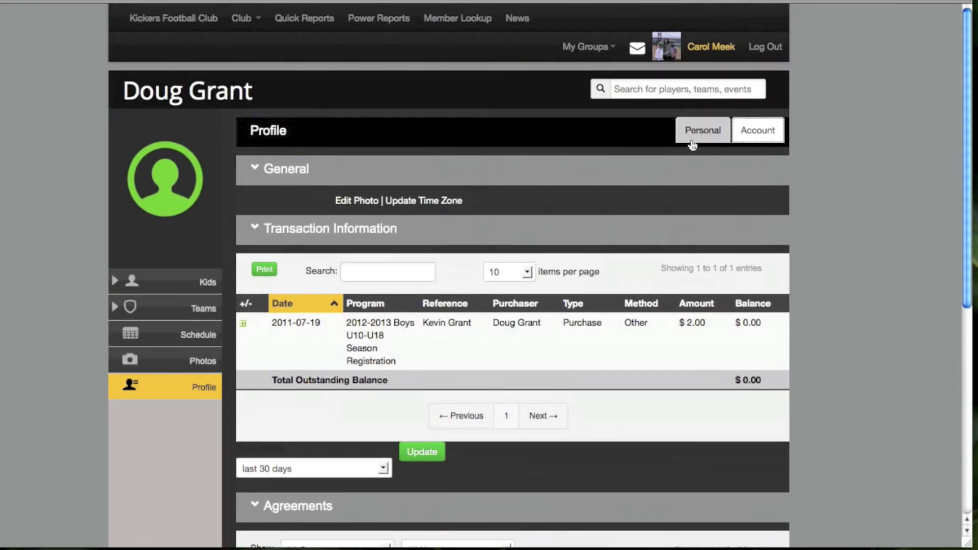
{"action": "left_click", "coordinate": [694, 138]}
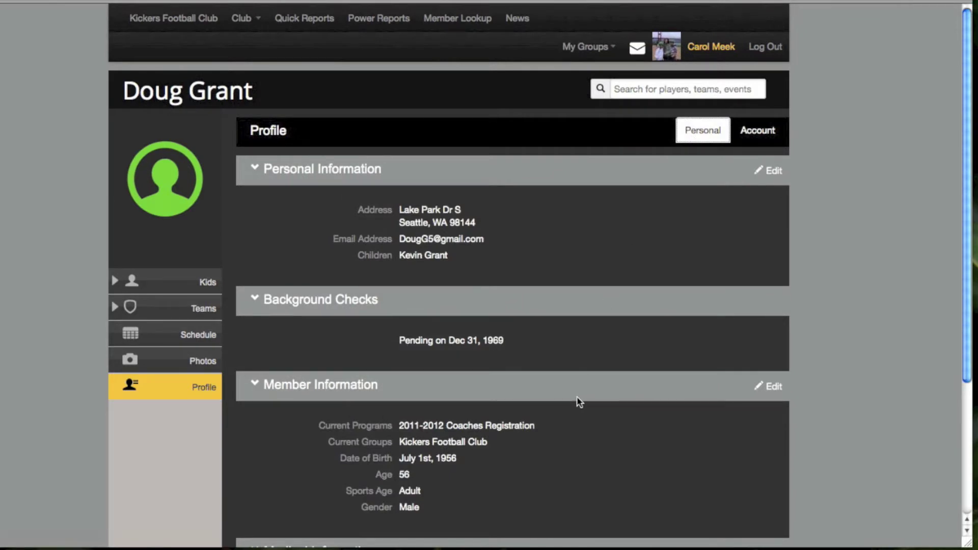
{"action": "scroll", "coordinate": [579, 403], "scroll_direction": "down", "scroll_amount": 3}
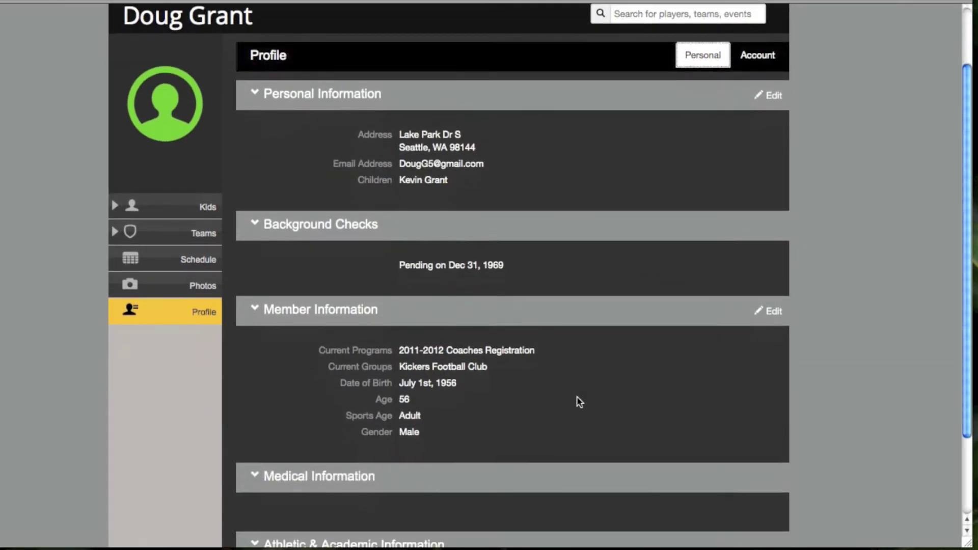
{"action": "scroll", "coordinate": [580, 402], "scroll_direction": "up", "scroll_amount": 3}
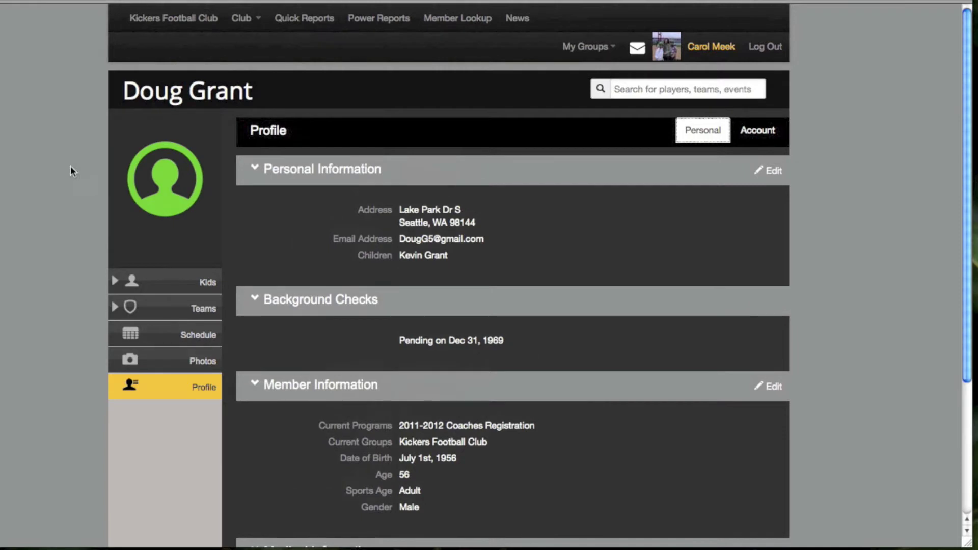
Go back to the Member Lookup results, then open Club > Addresses > Browse Addresses
{"action": "key", "text": "super+Left"}
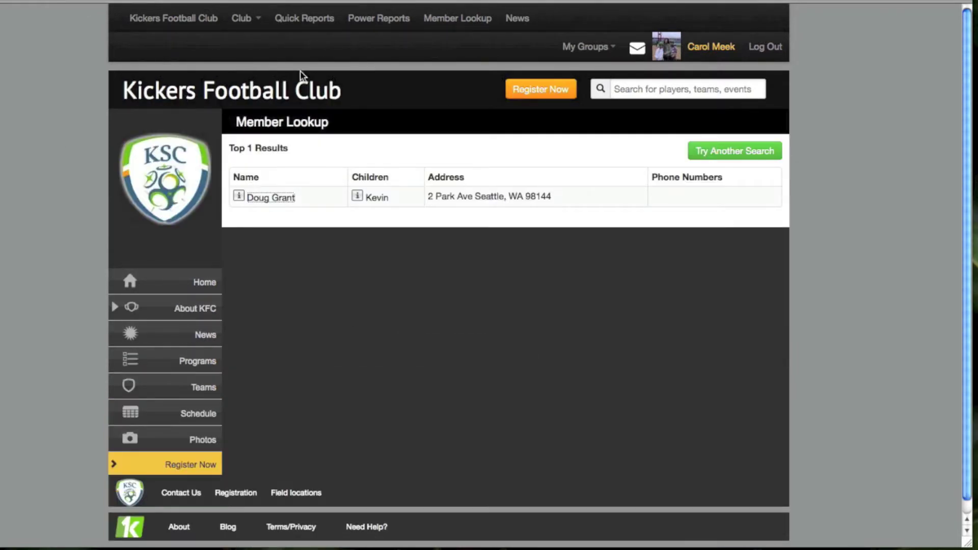
{"action": "left_click", "coordinate": [246, 25]}
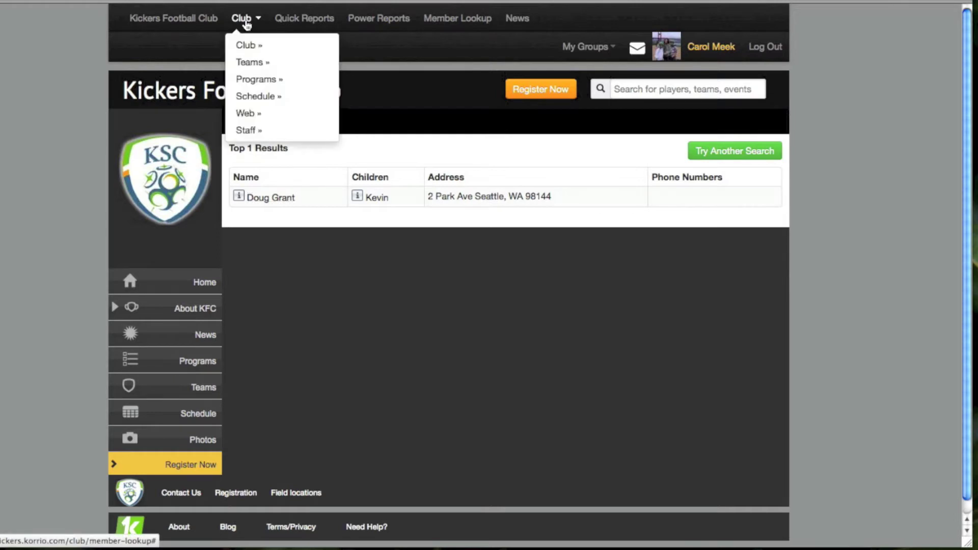
{"action": "mouse_move", "coordinate": [246, 47]}
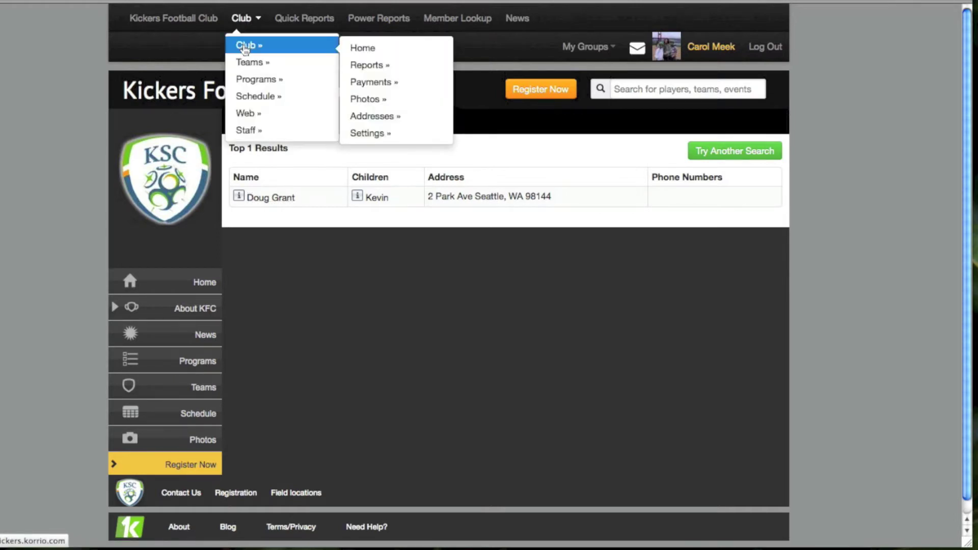
{"action": "mouse_move", "coordinate": [371, 119]}
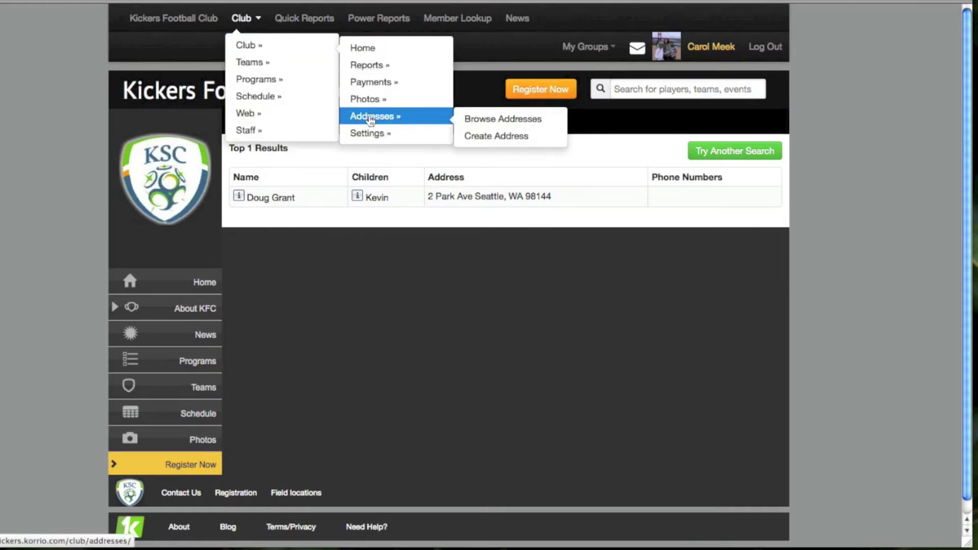
{"action": "left_click", "coordinate": [477, 120]}
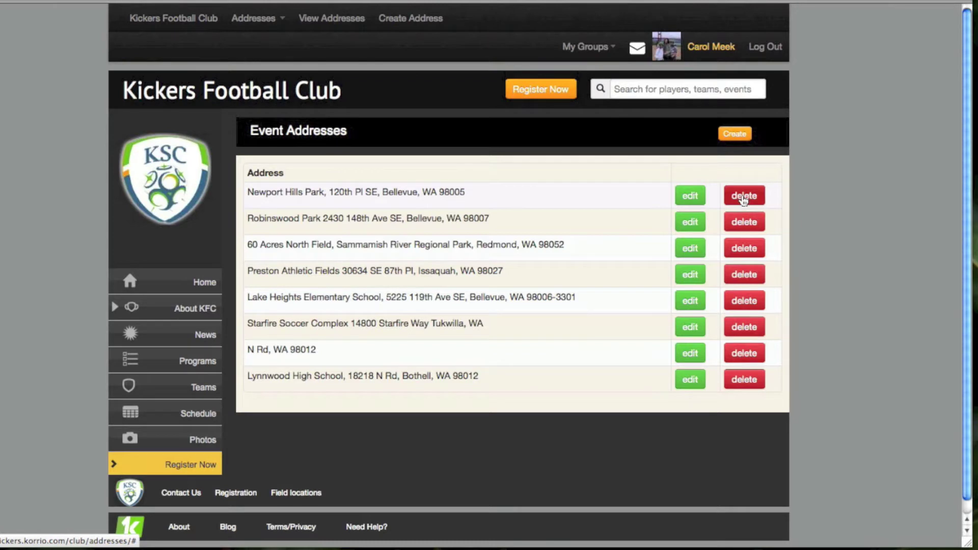
Open a blank Venue and Address entry form with Create on Event Addresses
{"action": "left_click", "coordinate": [738, 136]}
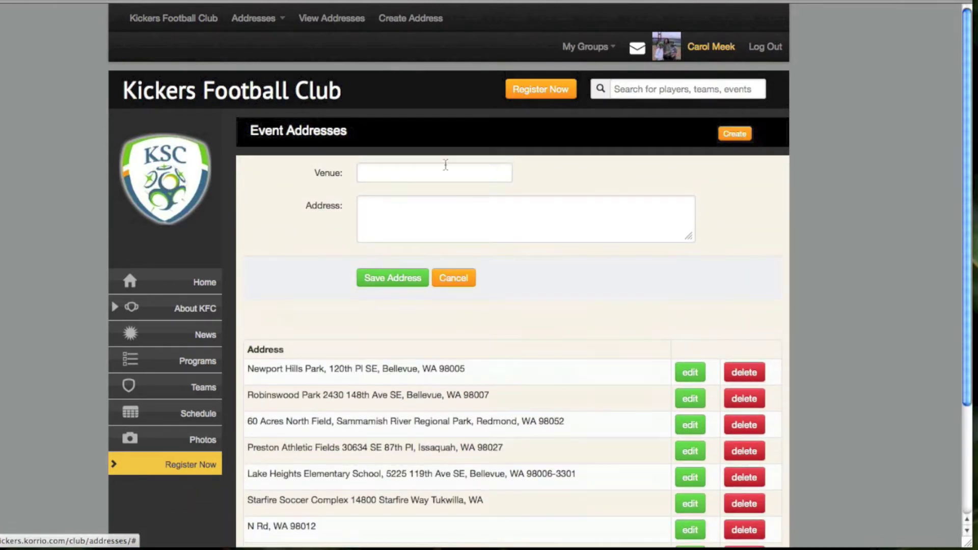
Click into the Venue and Address fields, then cancel the form unsaved
{"action": "left_click", "coordinate": [382, 170]}
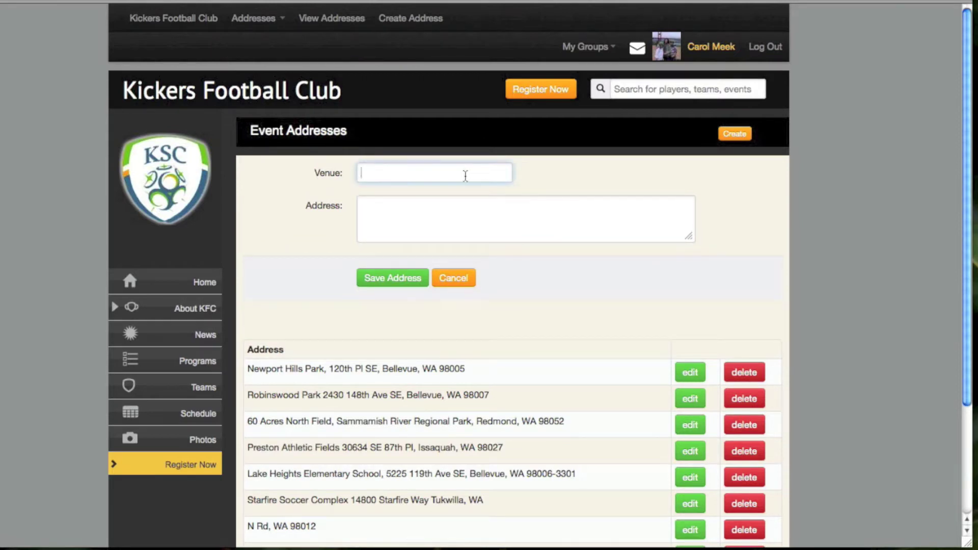
{"action": "left_click", "coordinate": [379, 214]}
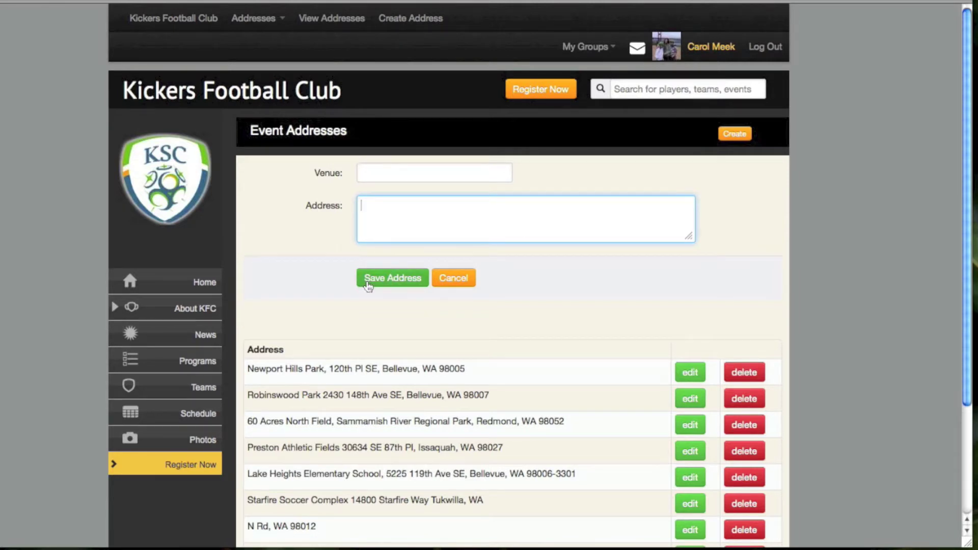
{"action": "left_click", "coordinate": [453, 279]}
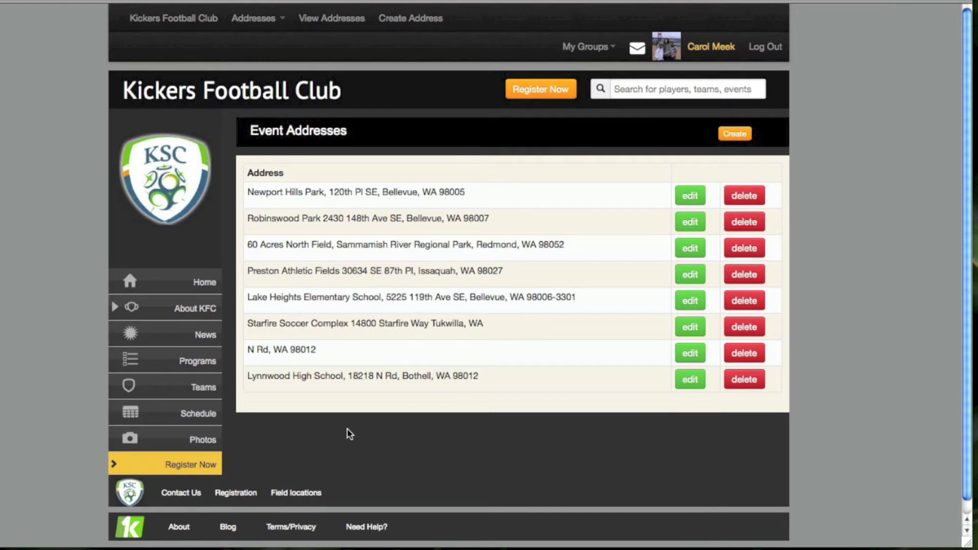
Navigate the club menu through Addresses and Programs to Agreements > View Agreements
{"action": "left_click", "coordinate": [261, 26]}
{"action": "mouse_move", "coordinate": [261, 50]}
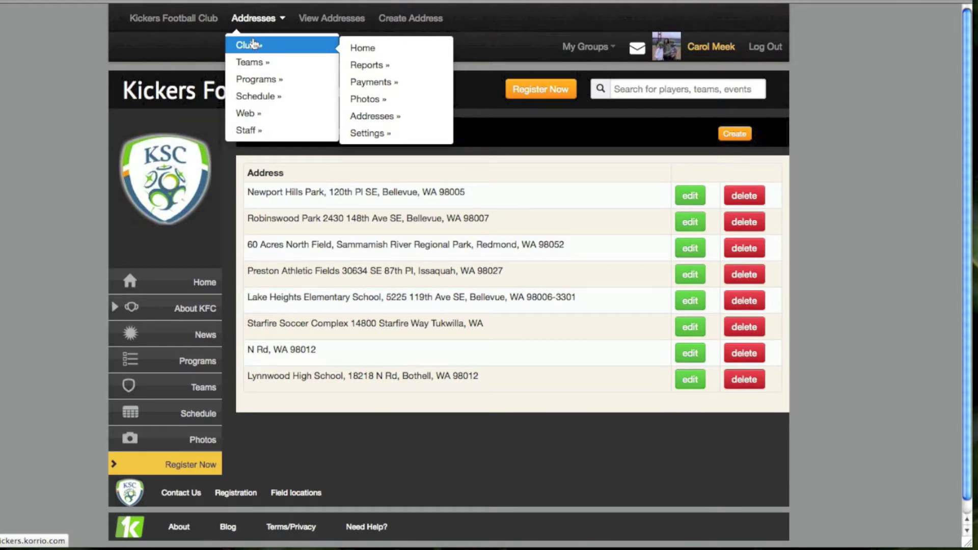
{"action": "mouse_move", "coordinate": [252, 81]}
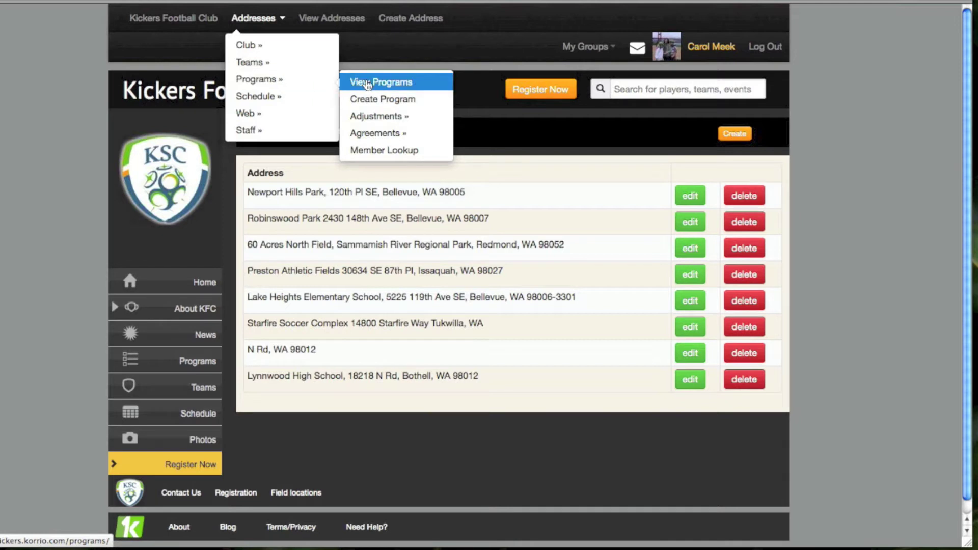
{"action": "mouse_move", "coordinate": [371, 120]}
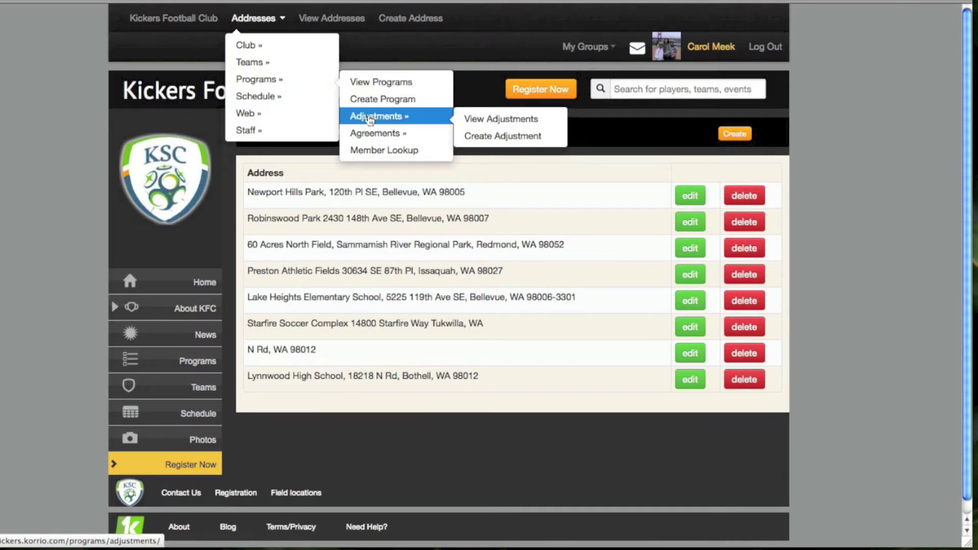
{"action": "mouse_move", "coordinate": [370, 137]}
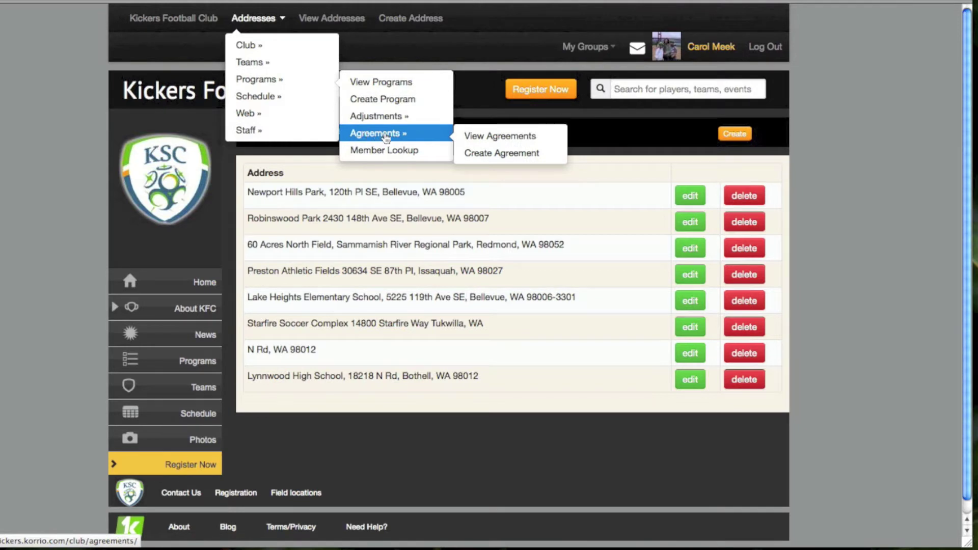
{"action": "left_click", "coordinate": [487, 137]}
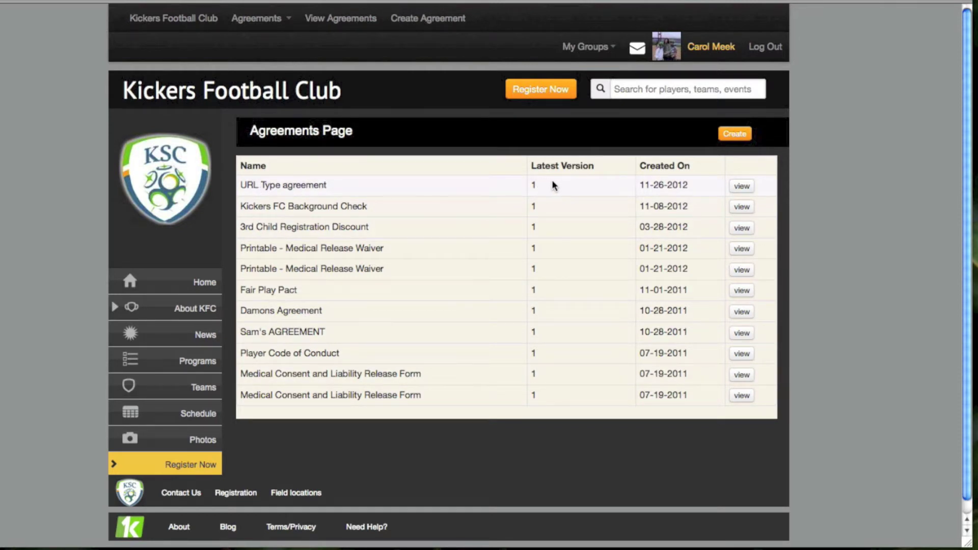
Expand the URL Type agreement's version details, then start a new agreement with Create
{"action": "left_click", "coordinate": [742, 186]}
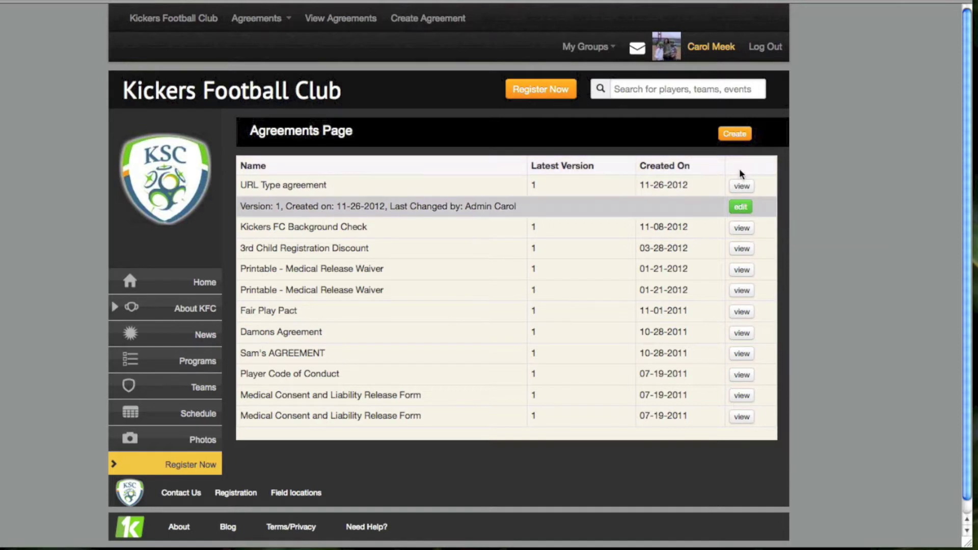
{"action": "left_click", "coordinate": [734, 135]}
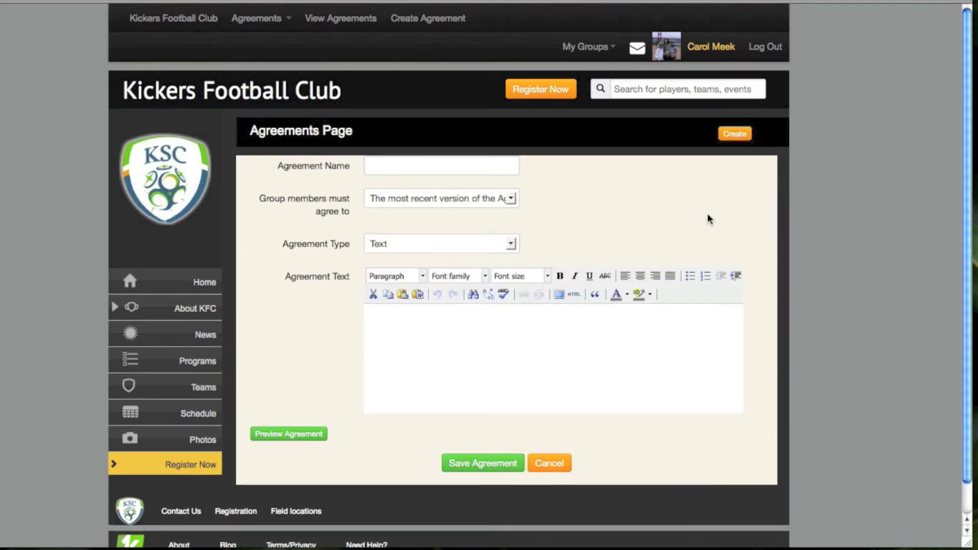
{"action": "left_click", "coordinate": [384, 166]}
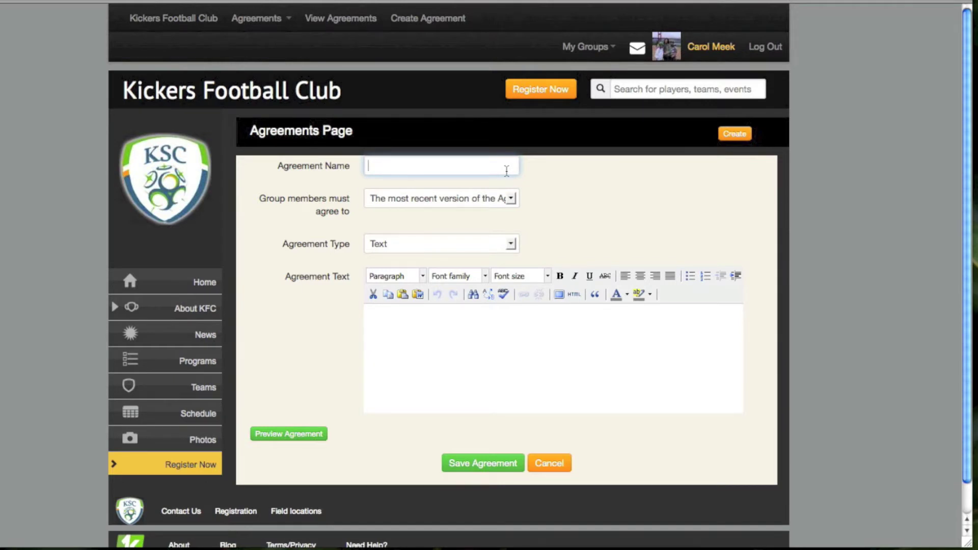
{"action": "left_click", "coordinate": [510, 200]}
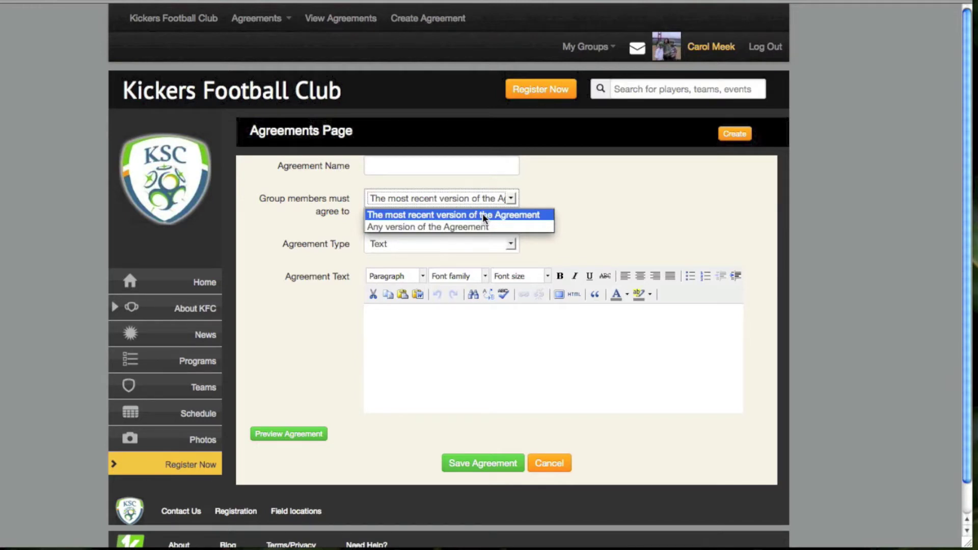
{"action": "left_click", "coordinate": [484, 216]}
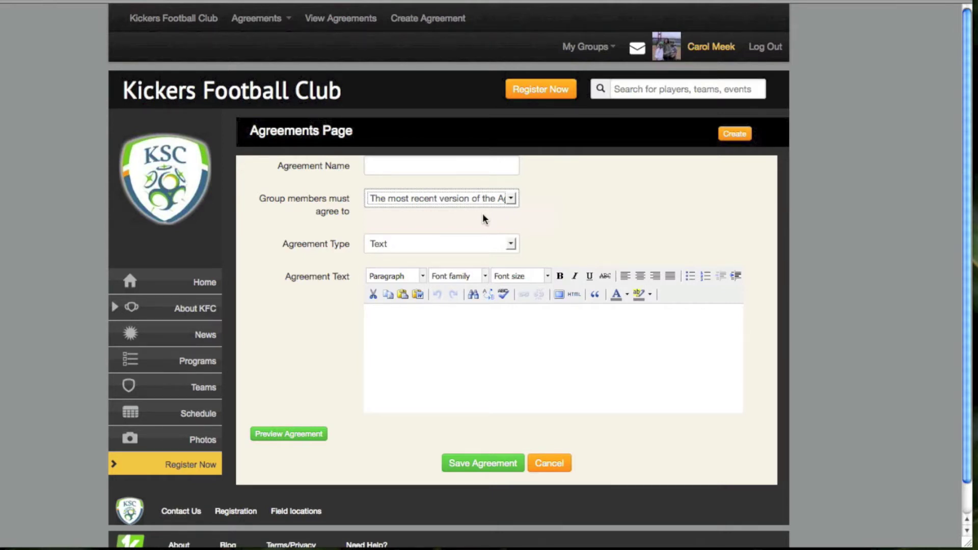
{"action": "left_click", "coordinate": [511, 245]}
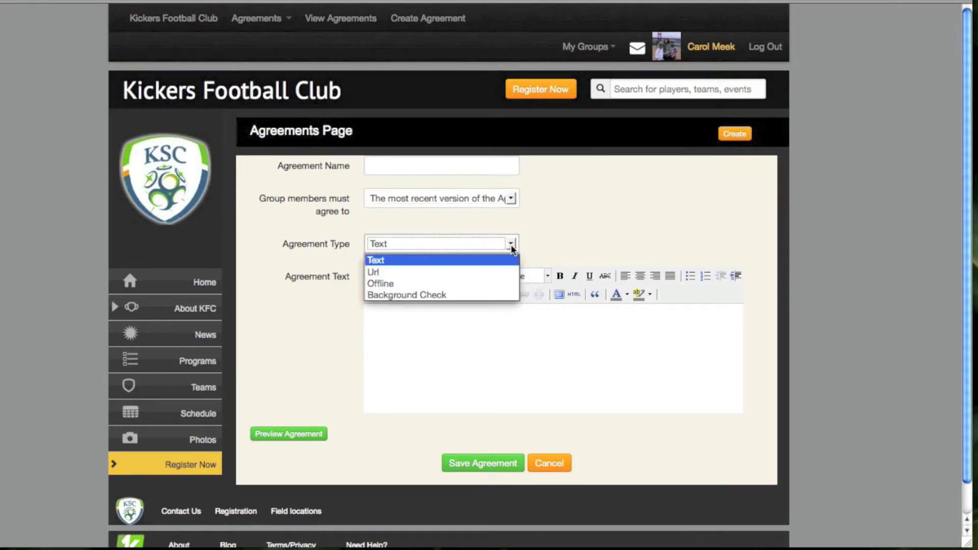
{"action": "left_click", "coordinate": [376, 260]}
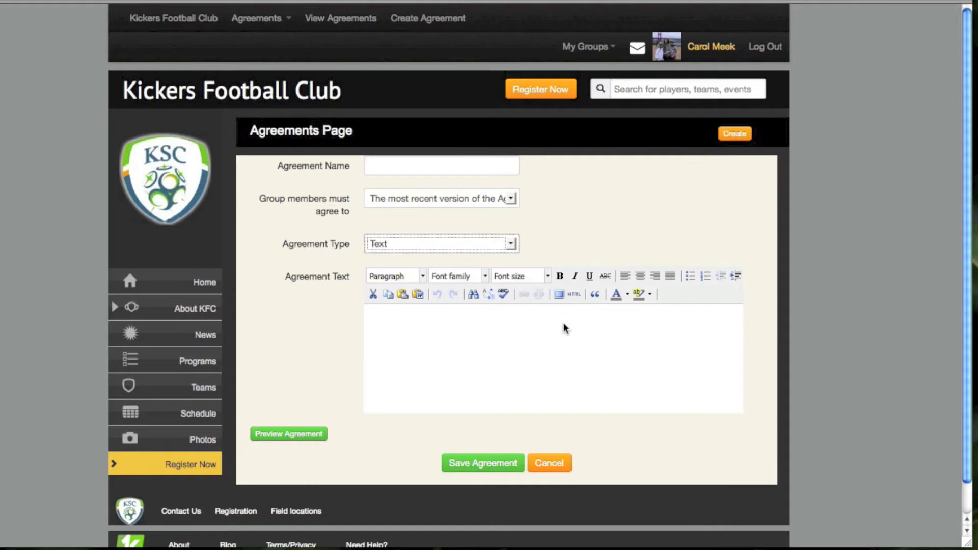
{"action": "left_click", "coordinate": [443, 329]}
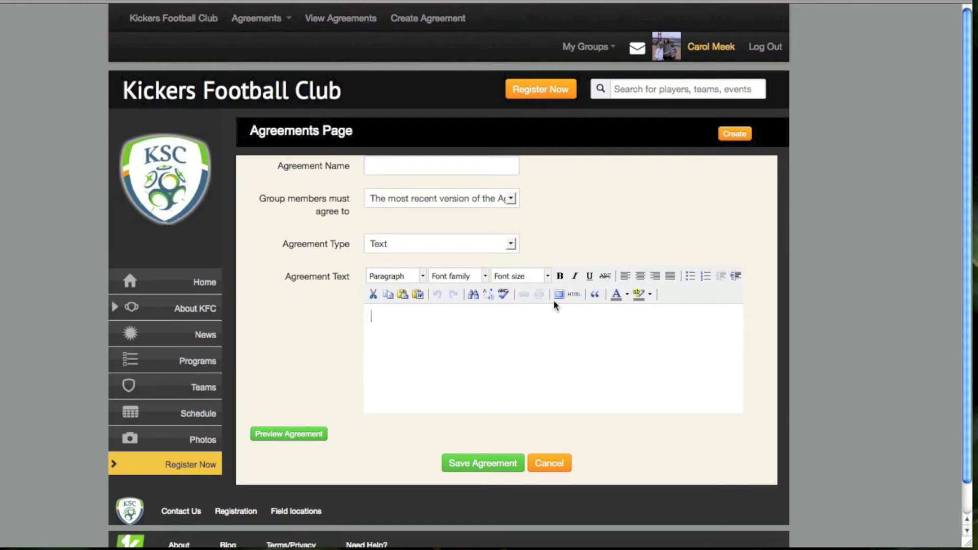
{"action": "left_click", "coordinate": [417, 295]}
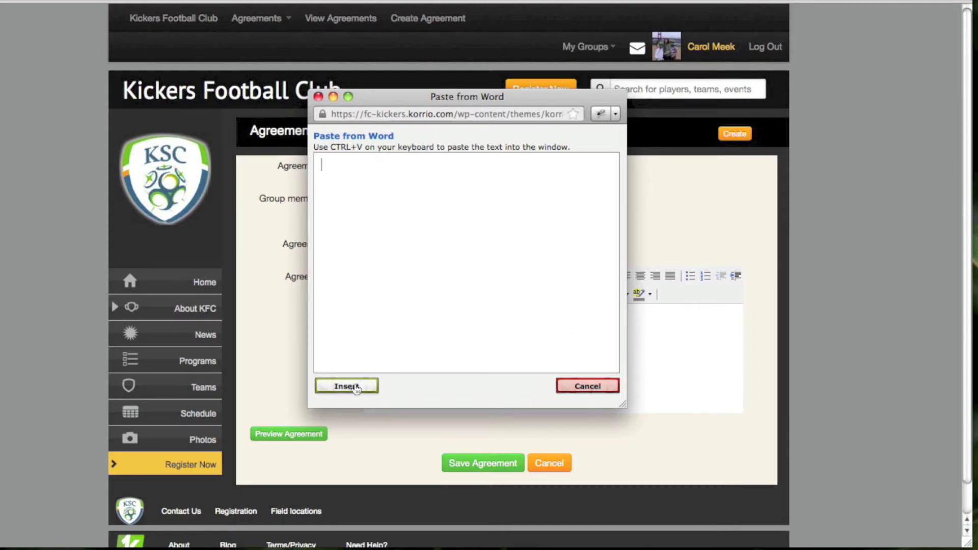
{"action": "left_click", "coordinate": [568, 392]}
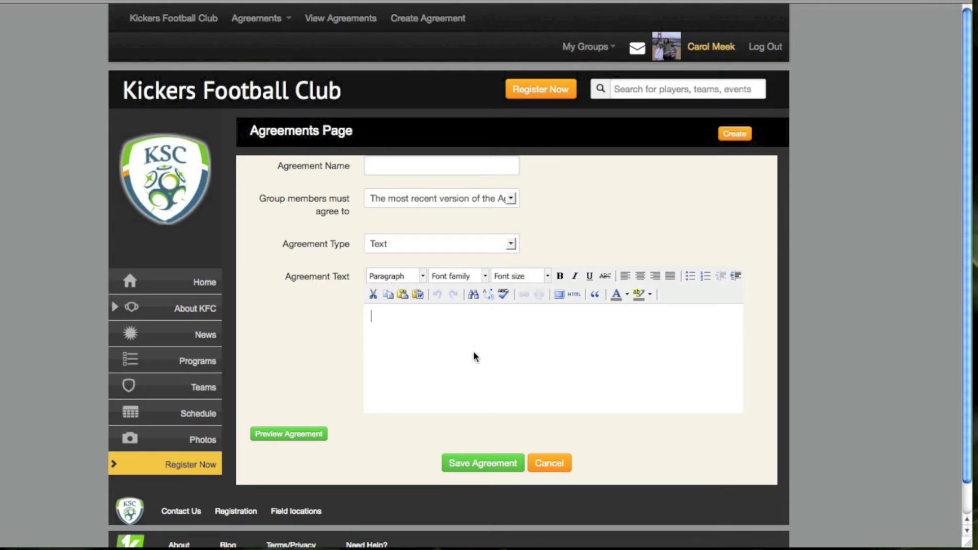
{"action": "left_click", "coordinate": [286, 434]}
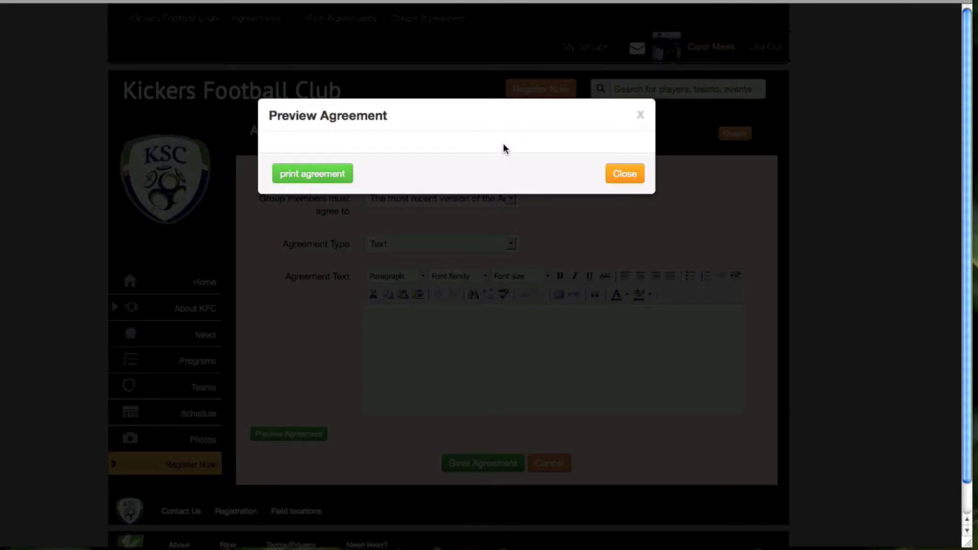
{"action": "left_click", "coordinate": [622, 175]}
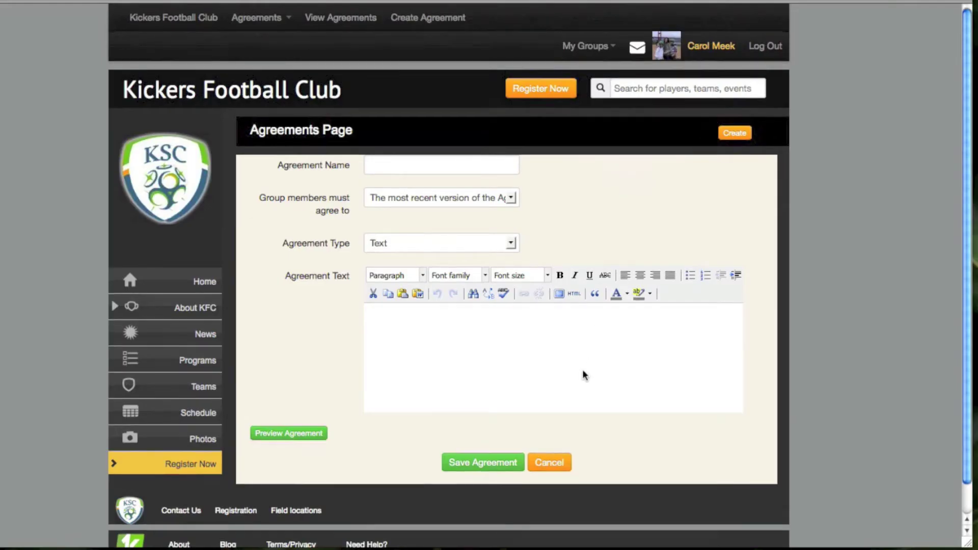
{"action": "scroll", "coordinate": [584, 375], "scroll_direction": "down", "scroll_amount": 1}
{"action": "left_click", "coordinate": [475, 454]}
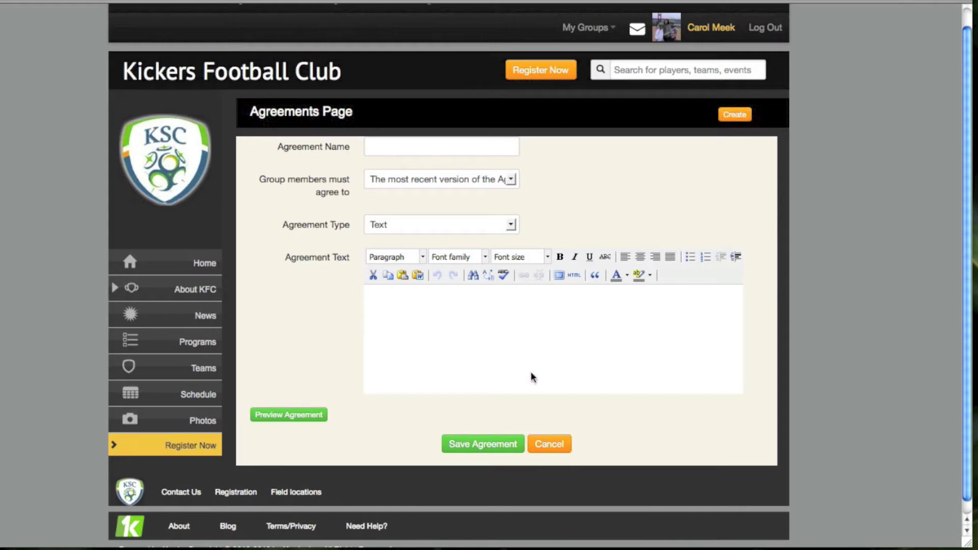
{"action": "left_click", "coordinate": [511, 226]}
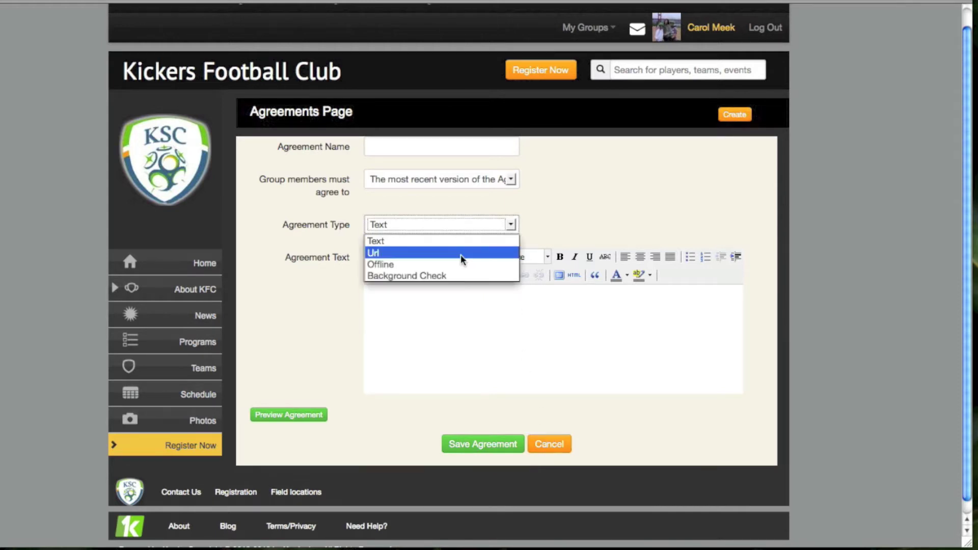
Try the Url agreement type, then set the new agreement's type to Offline
{"action": "left_click", "coordinate": [460, 253]}
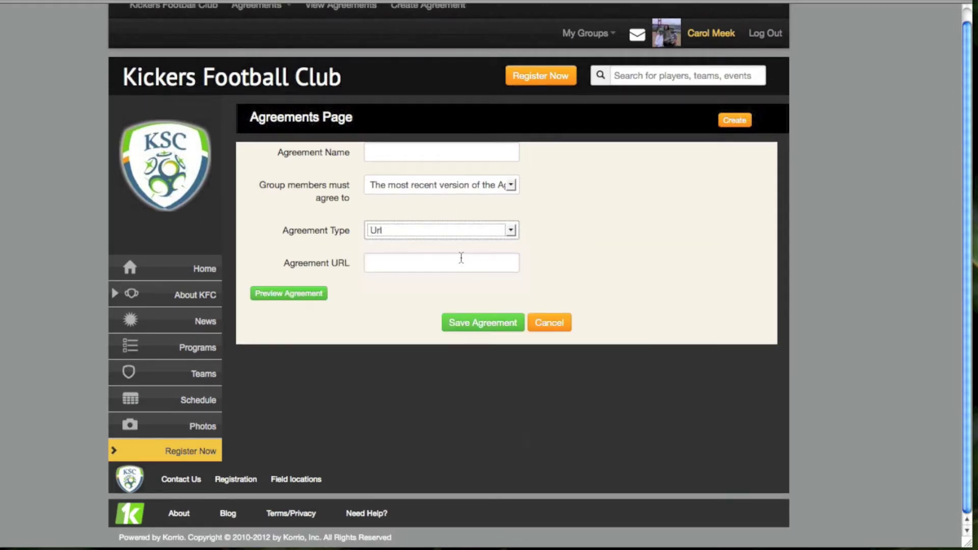
{"action": "left_click", "coordinate": [441, 263]}
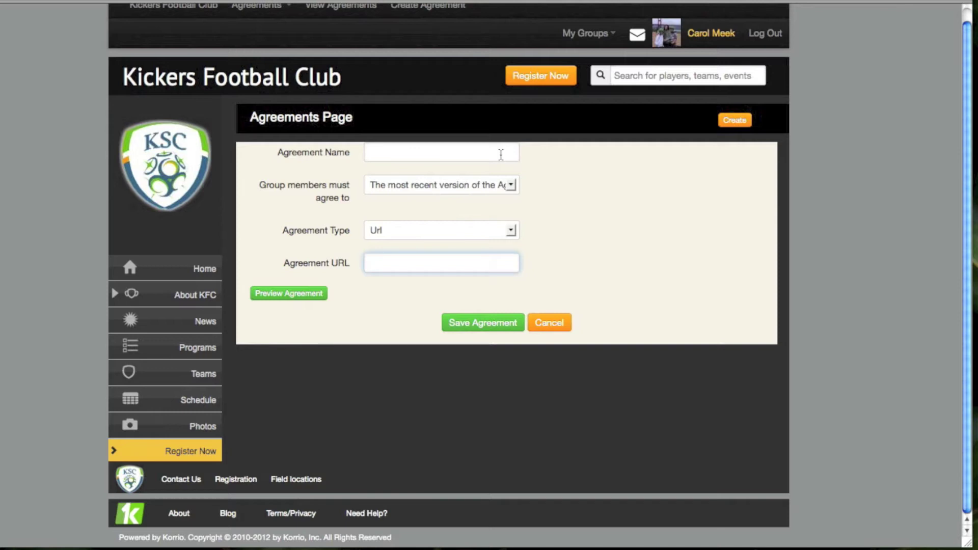
{"action": "left_click", "coordinate": [511, 230]}
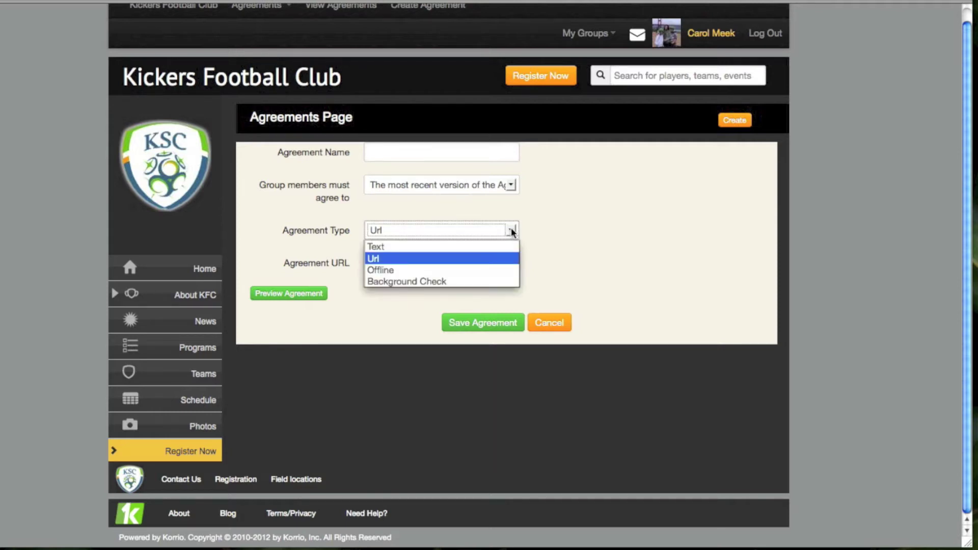
{"action": "left_click", "coordinate": [458, 269]}
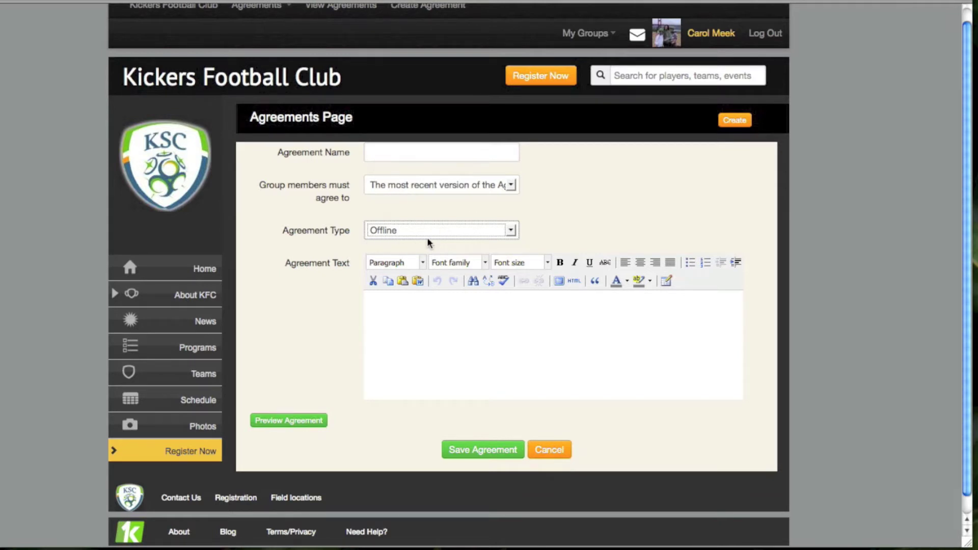
{"action": "left_click", "coordinate": [370, 306]}
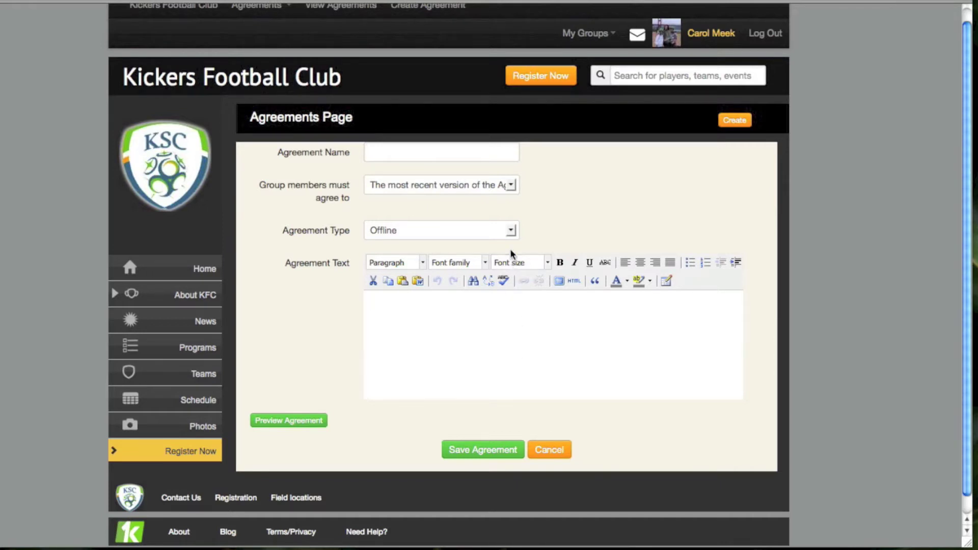
Switch the agreement type to Background Check, review its standard text, then close the form
{"action": "left_click", "coordinate": [510, 232]}
{"action": "left_click", "coordinate": [454, 282]}
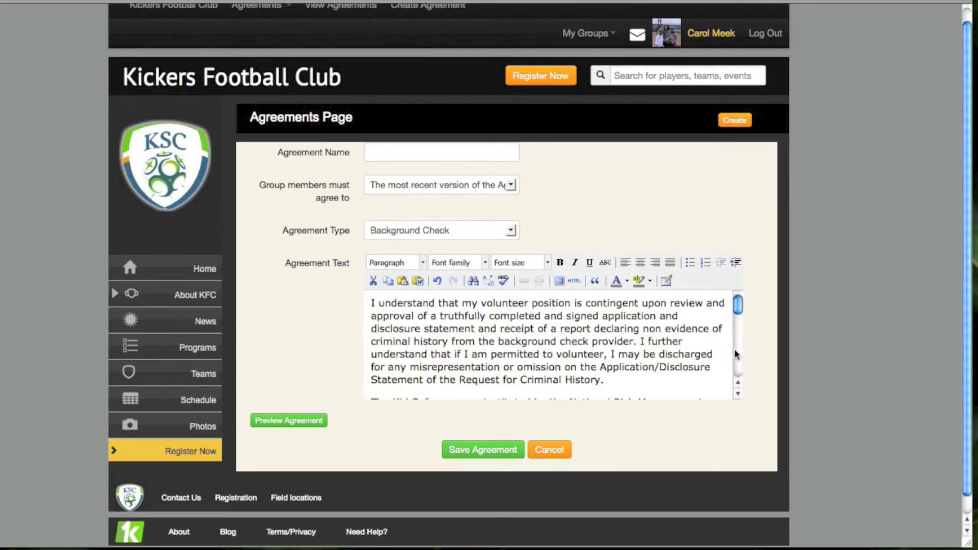
{"action": "scroll", "coordinate": [735, 350], "scroll_direction": "down", "scroll_amount": 4}
{"action": "scroll", "coordinate": [735, 349], "scroll_direction": "down", "scroll_amount": 4}
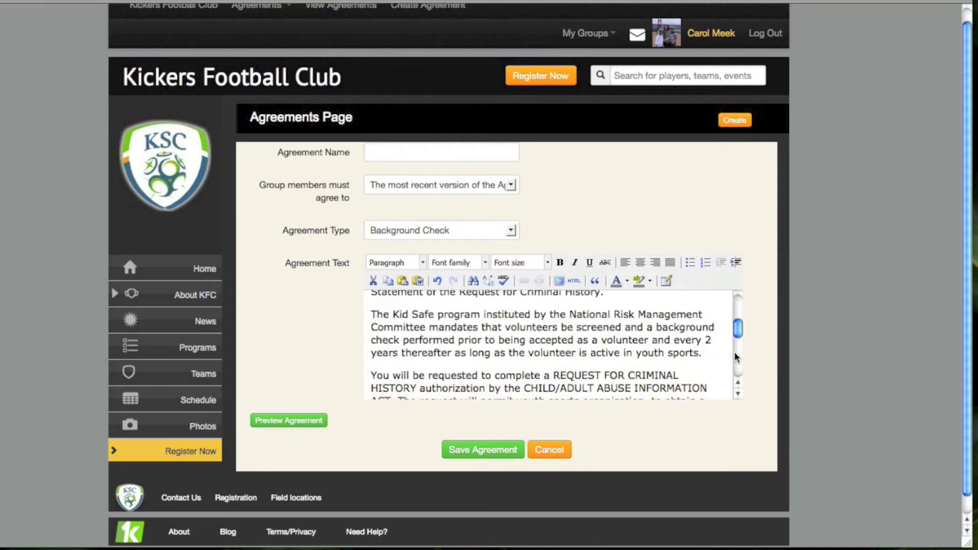
{"action": "scroll", "coordinate": [734, 356], "scroll_direction": "down", "scroll_amount": 4}
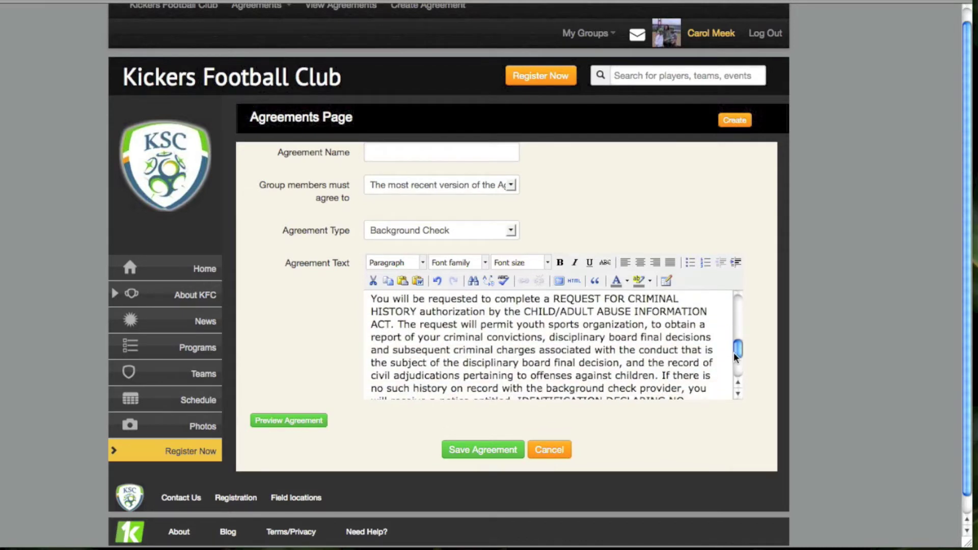
{"action": "scroll", "coordinate": [735, 356], "scroll_direction": "up", "scroll_amount": 10}
{"action": "left_click", "coordinate": [718, 349]}
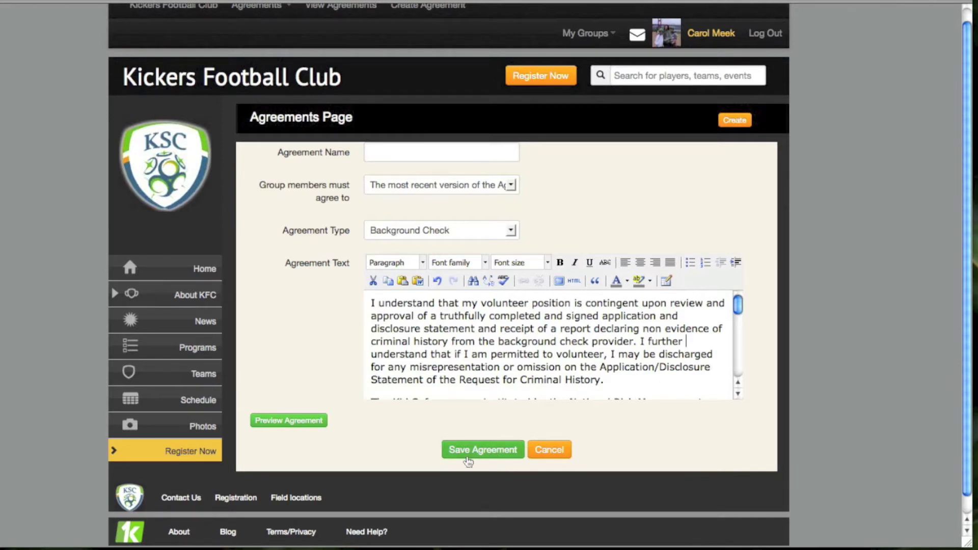
{"action": "left_click", "coordinate": [540, 453]}
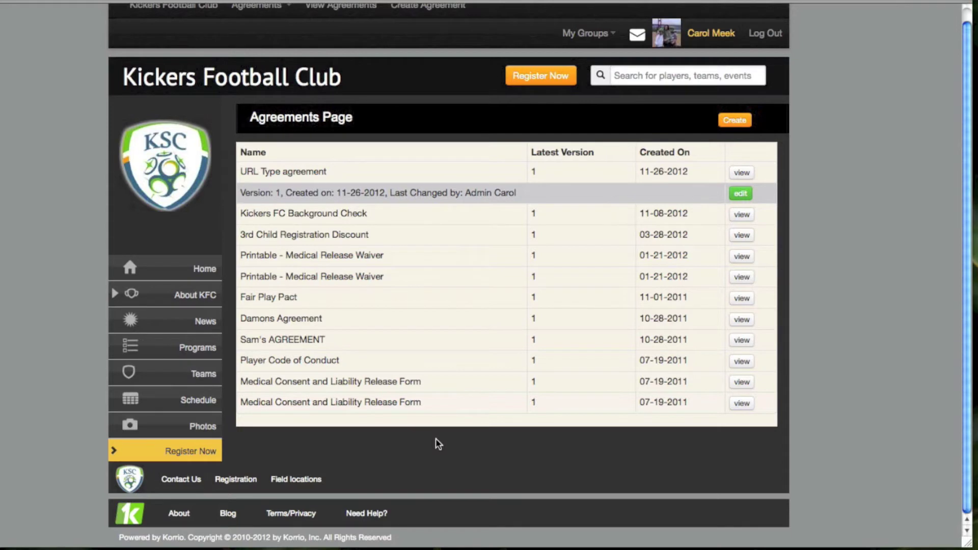
Bring up the Programs > Adjustments submenu from the club's site menu
{"action": "scroll", "coordinate": [436, 439], "scroll_direction": "up", "scroll_amount": 1}
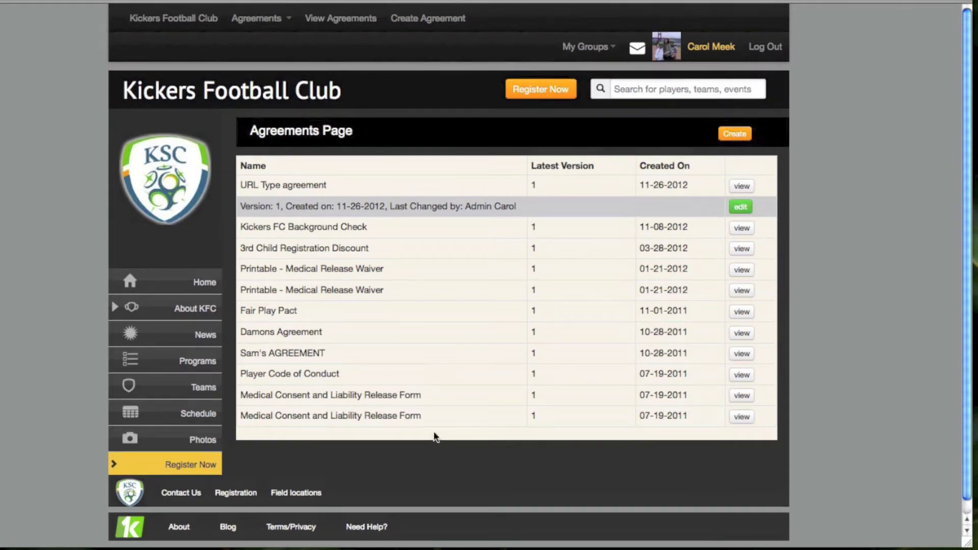
{"action": "left_click", "coordinate": [258, 20]}
{"action": "mouse_move", "coordinate": [258, 98]}
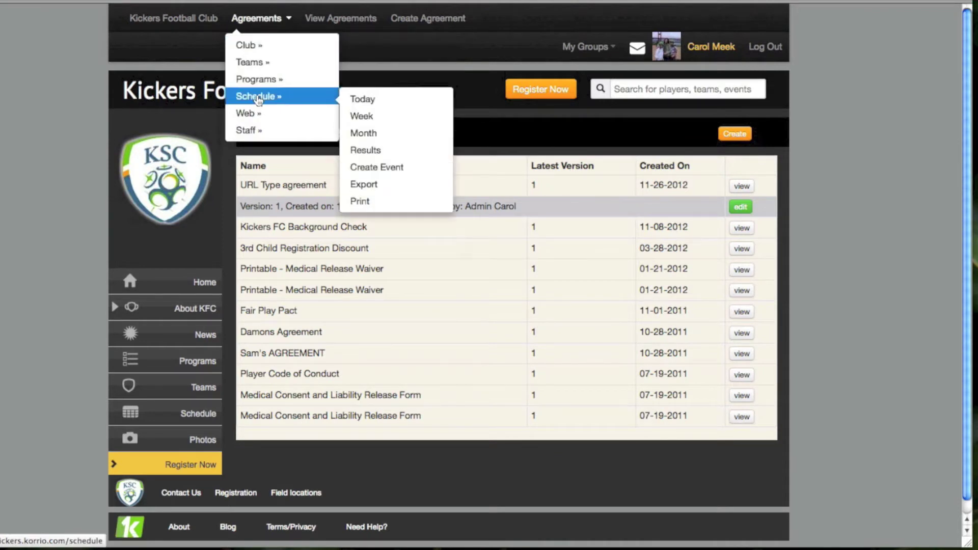
{"action": "mouse_move", "coordinate": [257, 81]}
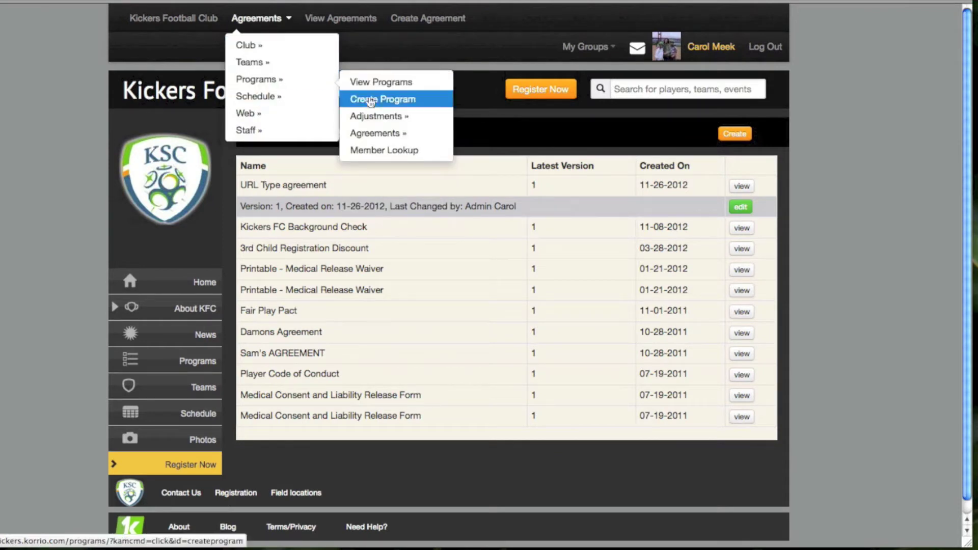
{"action": "mouse_move", "coordinate": [369, 119]}
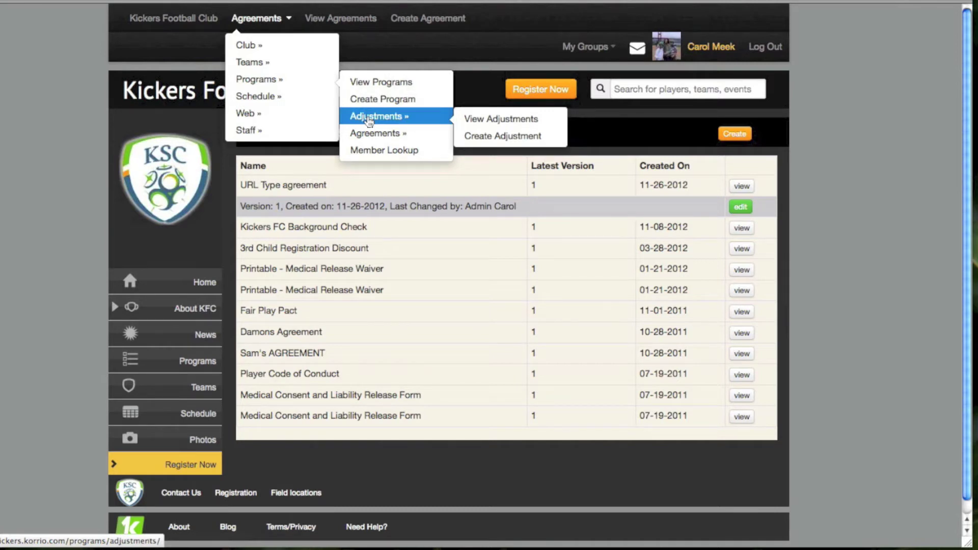
Go to View Adjustments and look through the club's fees and discounts table
{"action": "left_click", "coordinate": [483, 121]}
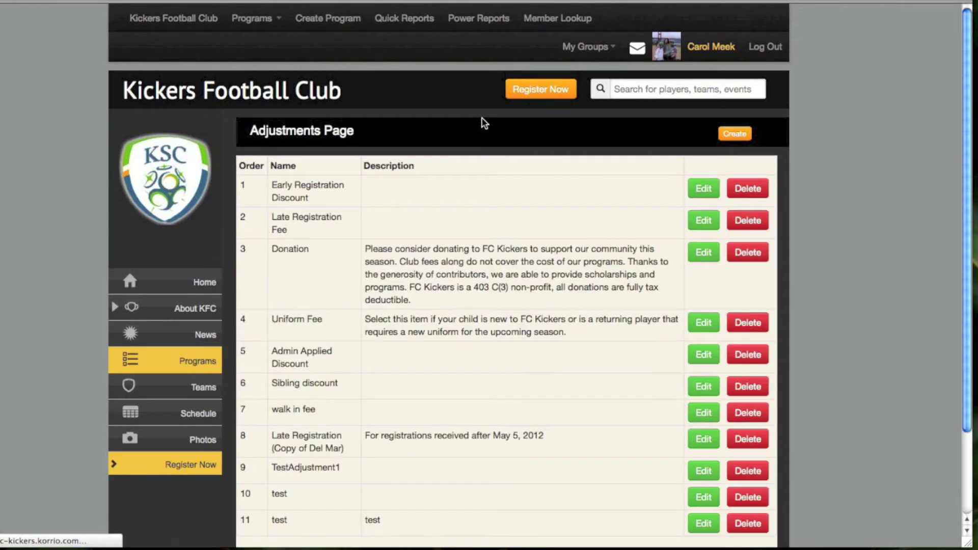
{"action": "scroll", "coordinate": [632, 265], "scroll_direction": "down", "scroll_amount": 3}
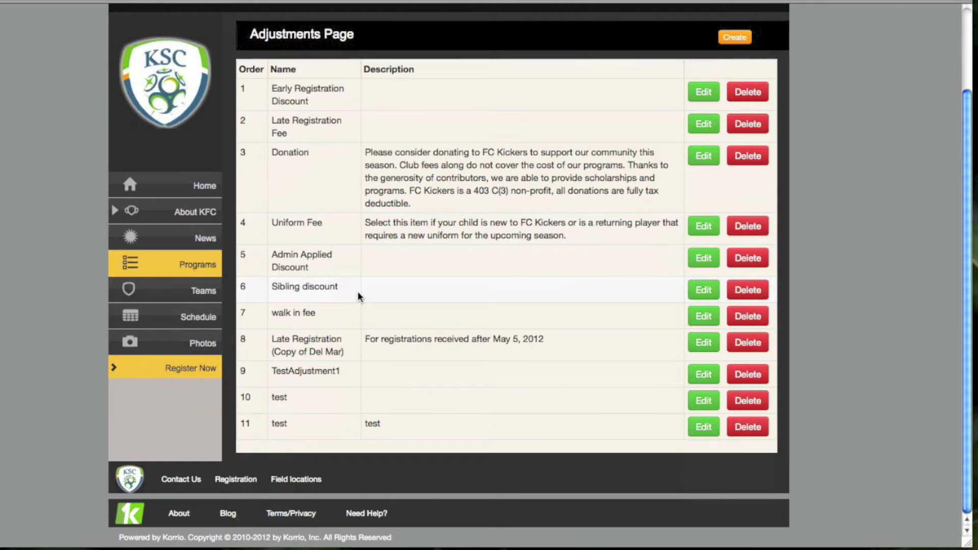
{"action": "scroll", "coordinate": [358, 283], "scroll_direction": "up", "scroll_amount": 2}
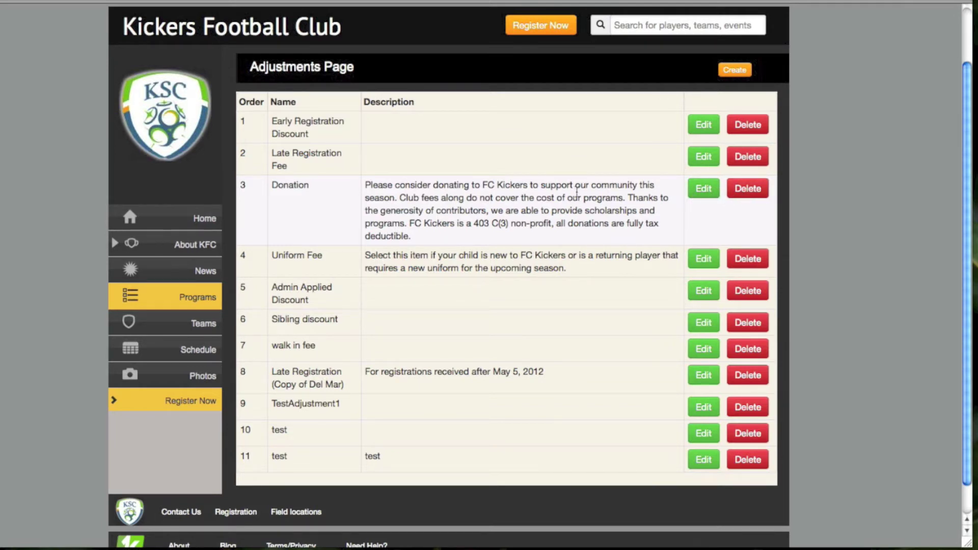
Start a new adjustment and move through its Name and Description fields
{"action": "left_click", "coordinate": [734, 70]}
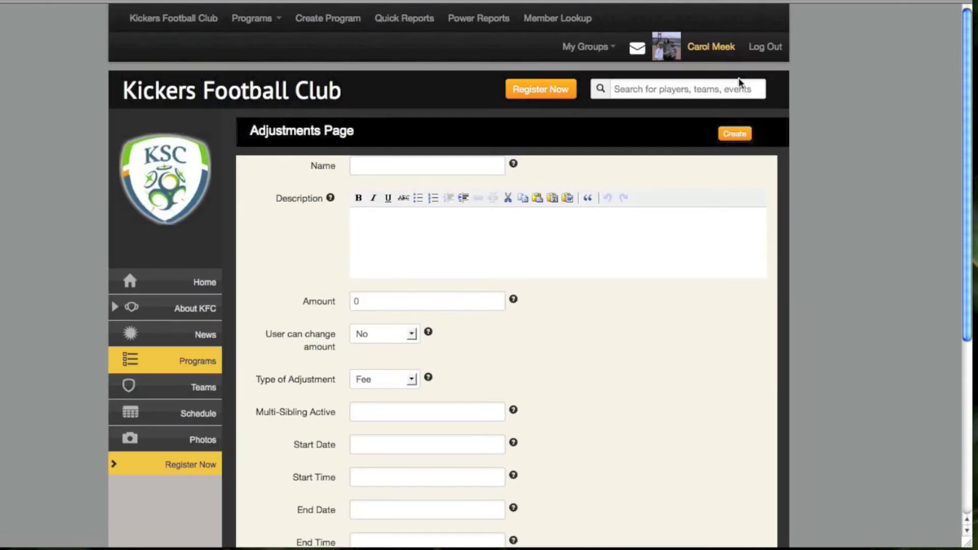
{"action": "scroll", "coordinate": [862, 265], "scroll_direction": "down", "scroll_amount": 3}
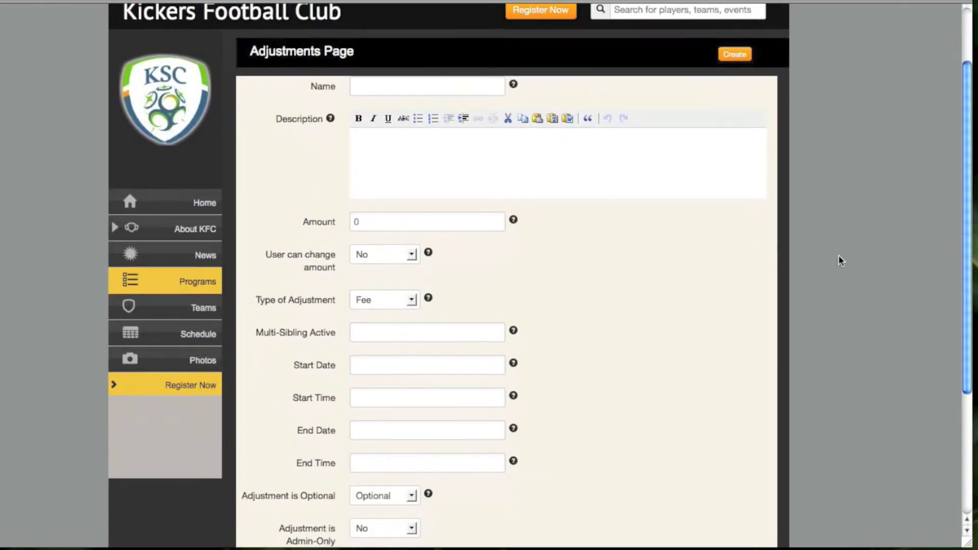
{"action": "left_click", "coordinate": [405, 83]}
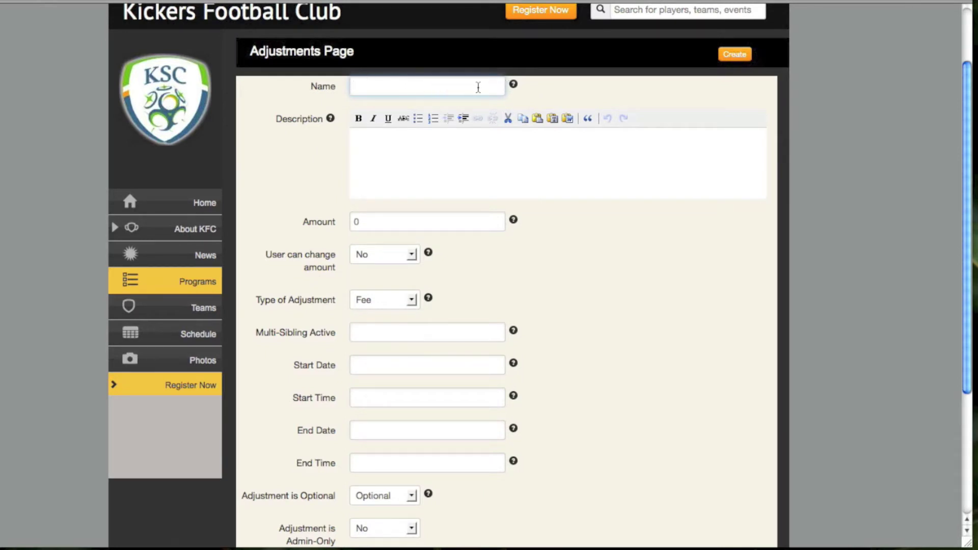
{"action": "left_click", "coordinate": [395, 159]}
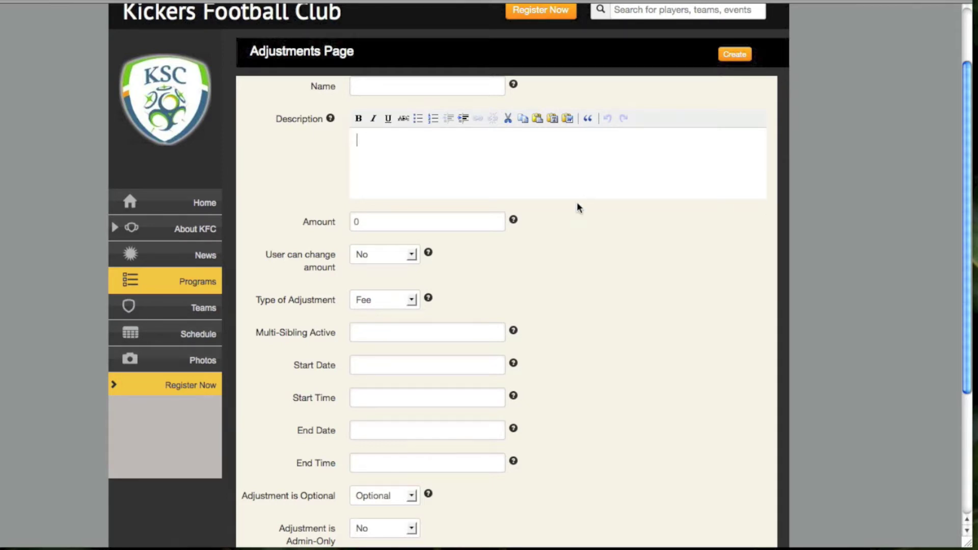
{"action": "scroll", "coordinate": [566, 233], "scroll_direction": "down", "scroll_amount": 3}
Change the new adjustment's Amount from 0 to 20
{"action": "left_click", "coordinate": [426, 159]}
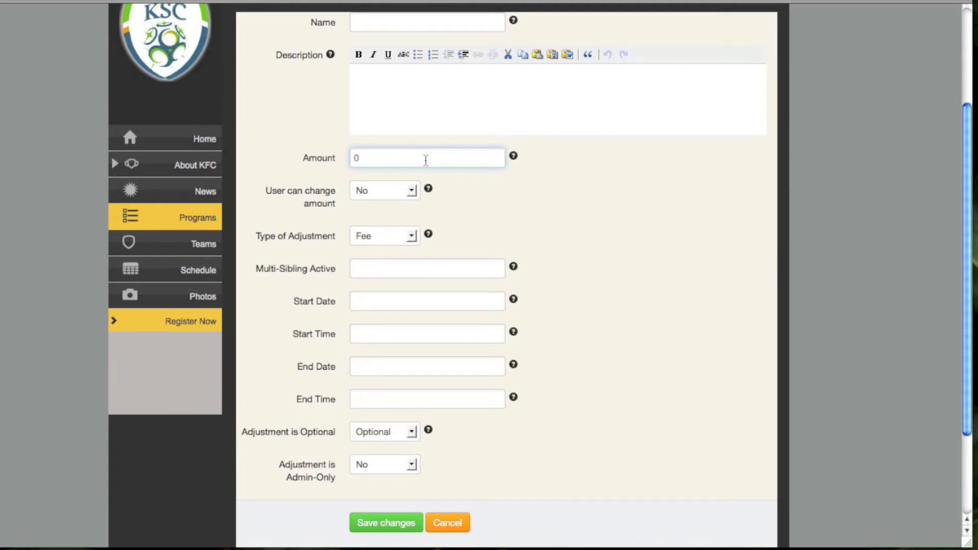
{"action": "key", "text": "BackSpace"}
{"action": "type", "text": "20"}
{"action": "scroll", "coordinate": [616, 238], "scroll_direction": "down", "scroll_amount": 1}
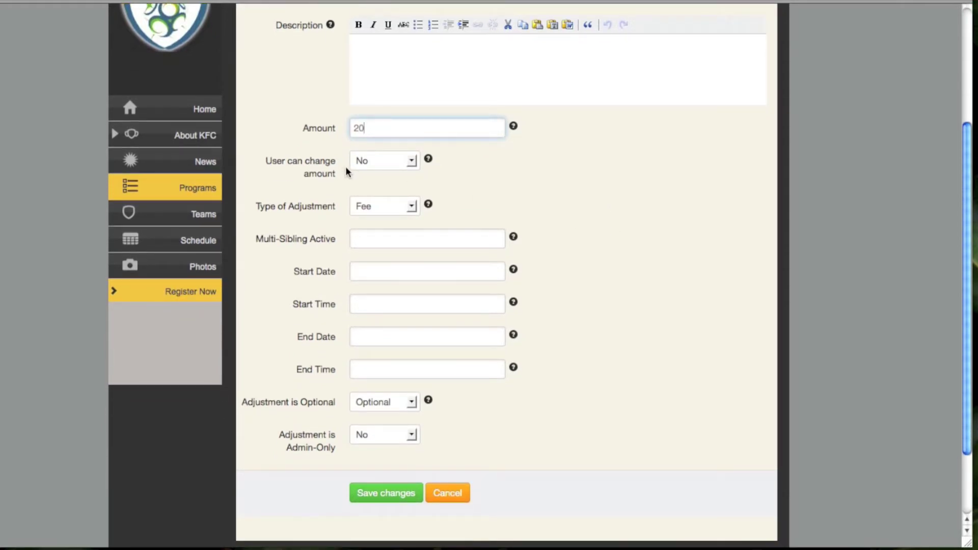
Leave User can change amount at No after trying Yes, and list the adjustment types
{"action": "left_click", "coordinate": [412, 162]}
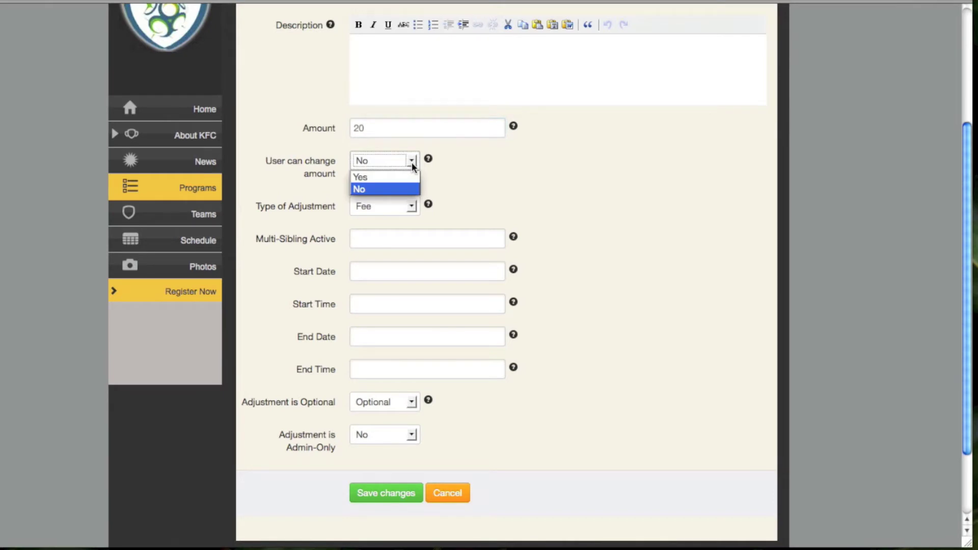
{"action": "left_click", "coordinate": [383, 189]}
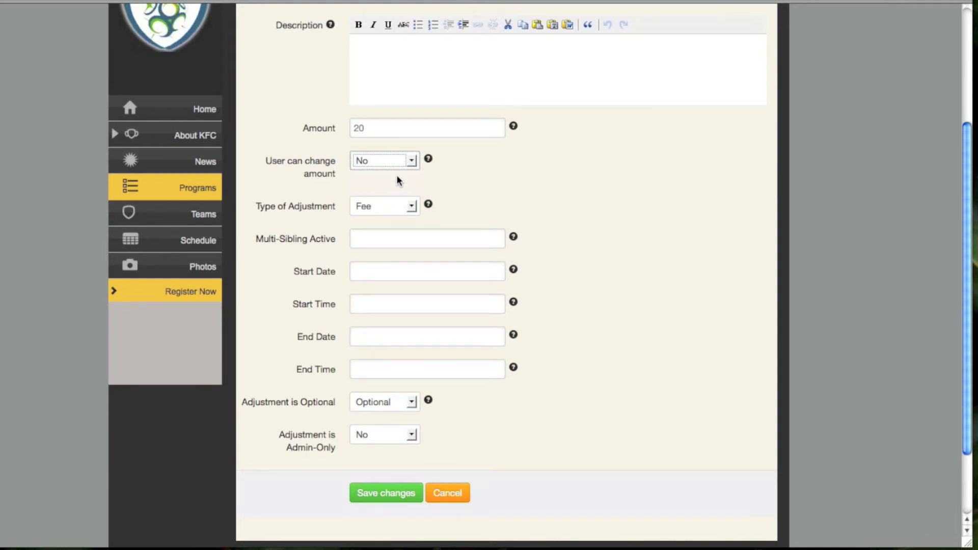
{"action": "left_click", "coordinate": [412, 159]}
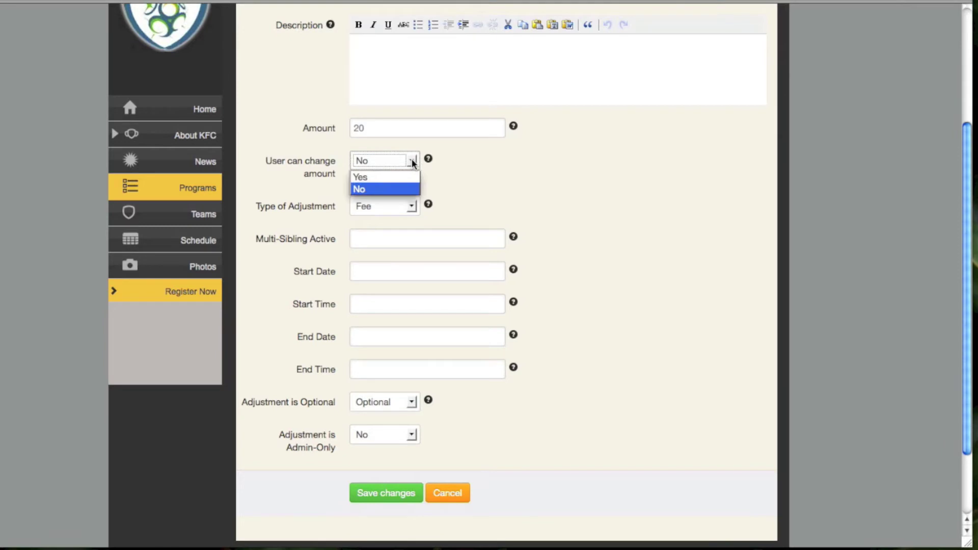
{"action": "left_click", "coordinate": [401, 176]}
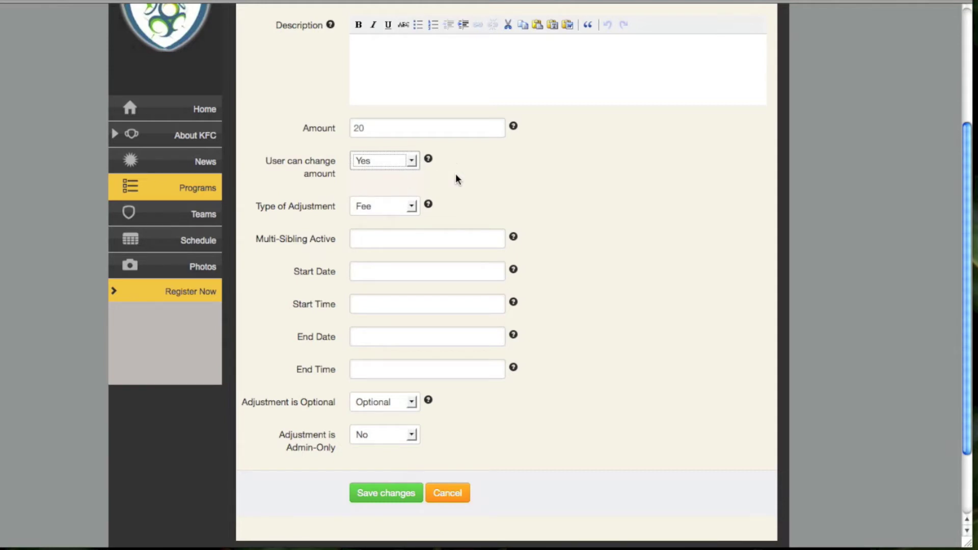
{"action": "left_click", "coordinate": [411, 160]}
{"action": "left_click", "coordinate": [376, 190]}
{"action": "scroll", "coordinate": [484, 210], "scroll_direction": "down", "scroll_amount": 1}
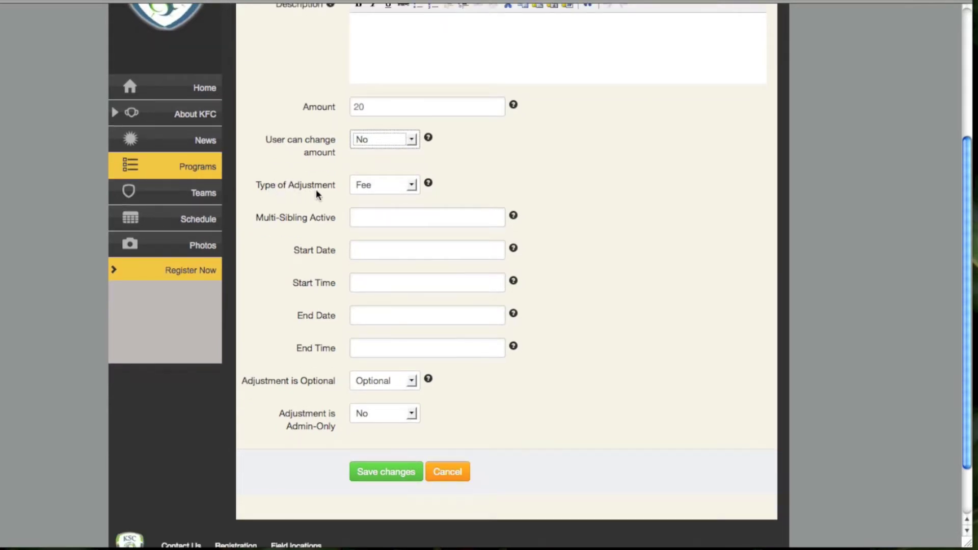
{"action": "left_click", "coordinate": [411, 187]}
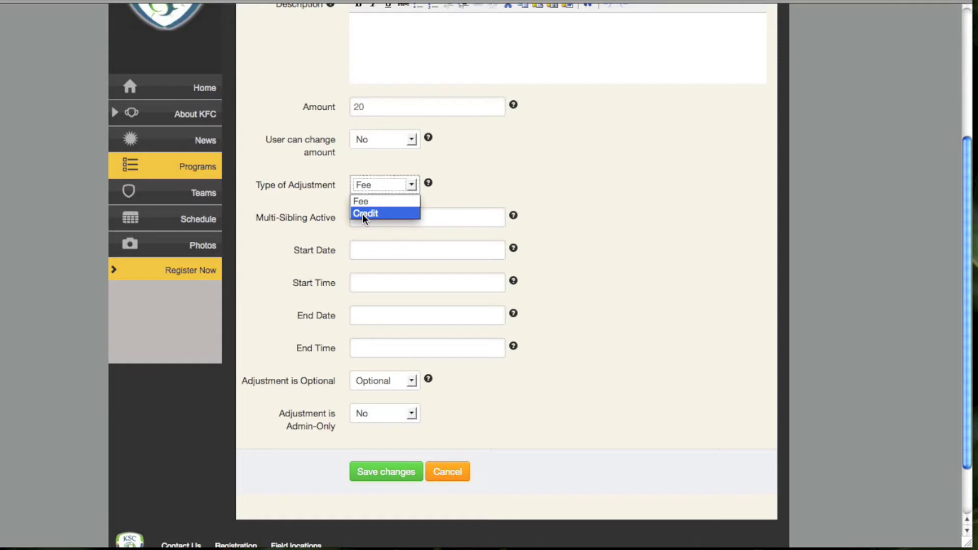
Make the adjustment a Credit with Multi-Sibling Active 2, and bring up the Start Date calendar
{"action": "left_click", "coordinate": [363, 214]}
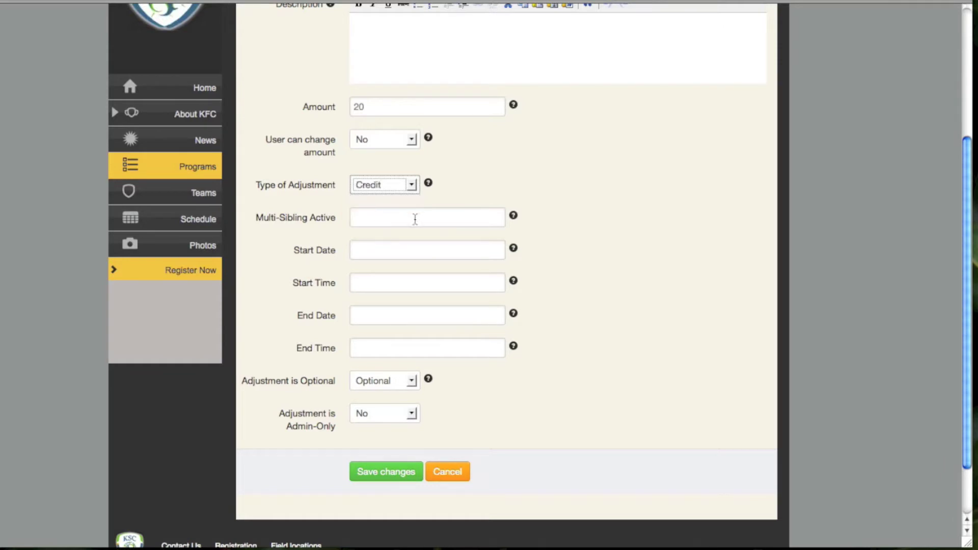
{"action": "scroll", "coordinate": [561, 240], "scroll_direction": "down", "scroll_amount": 2}
{"action": "left_click", "coordinate": [355, 168]}
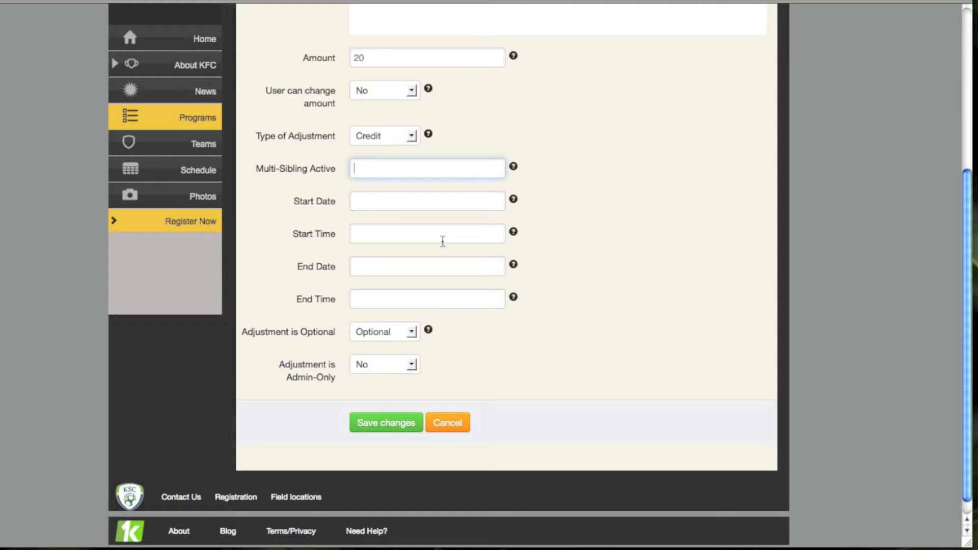
{"action": "type", "text": "2"}
{"action": "key", "text": "BackSpace"}
{"action": "type", "text": "3"}
{"action": "key", "text": "BackSpace"}
{"action": "type", "text": "2"}
{"action": "scroll", "coordinate": [723, 275], "scroll_direction": "down", "scroll_amount": 1}
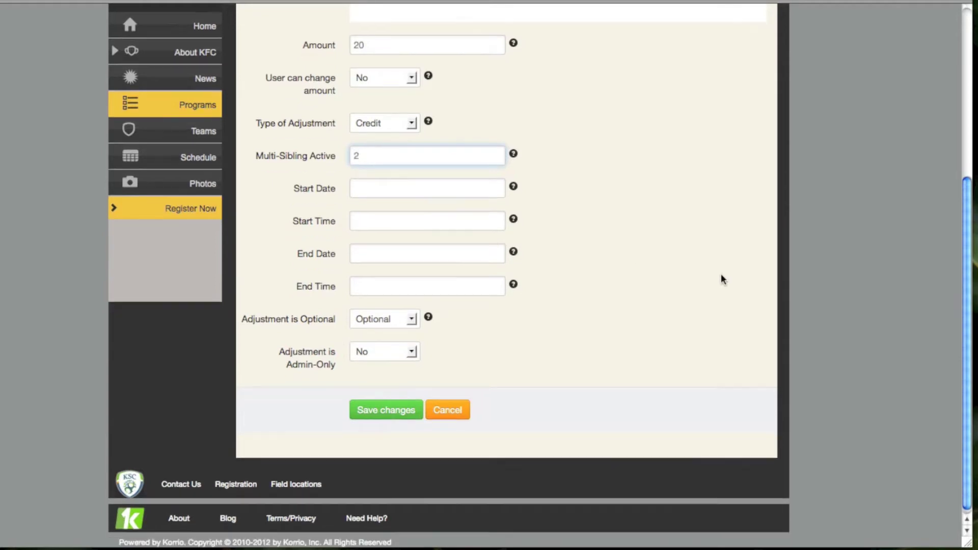
{"action": "left_click", "coordinate": [414, 189]}
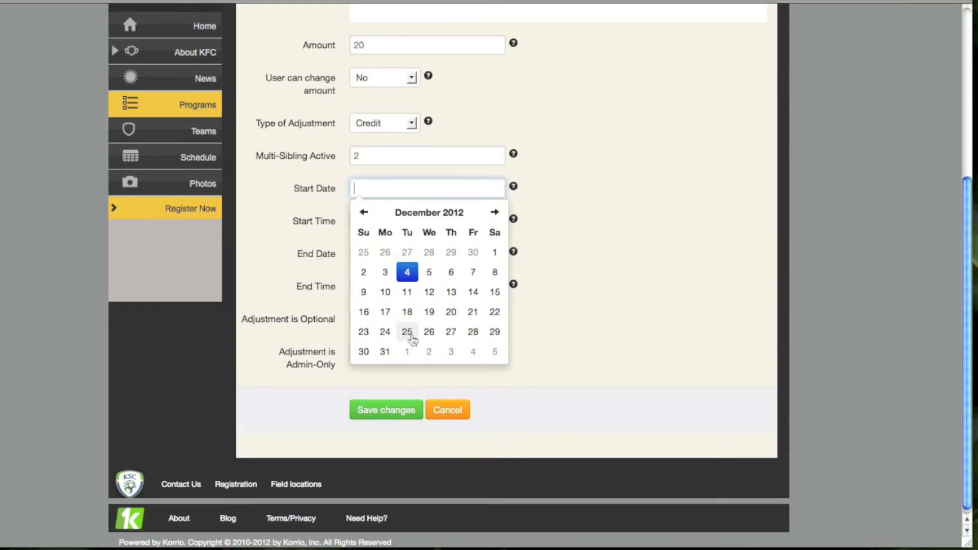
Set the Start Date to 12/26/2012 and the End Date to 12/27/2012
{"action": "left_click", "coordinate": [430, 336]}
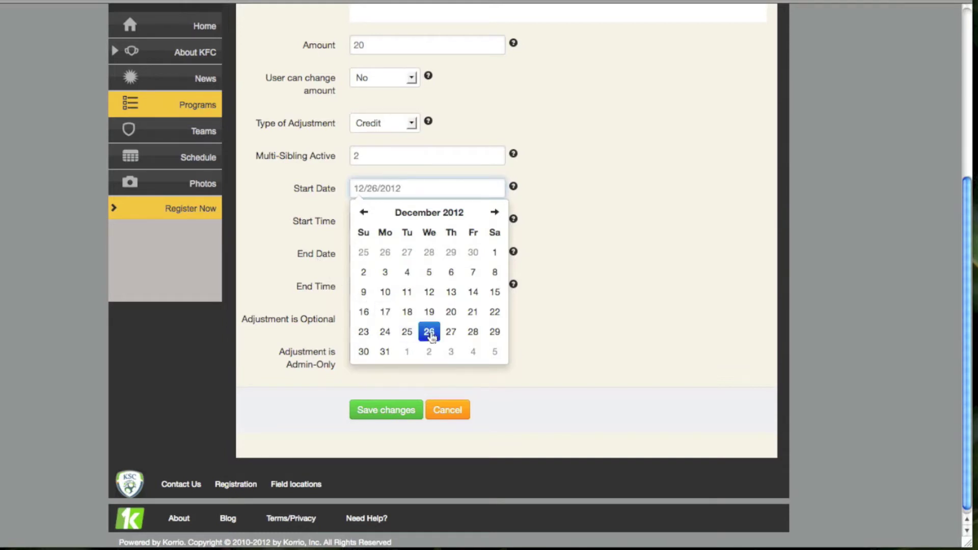
{"action": "left_click", "coordinate": [606, 310]}
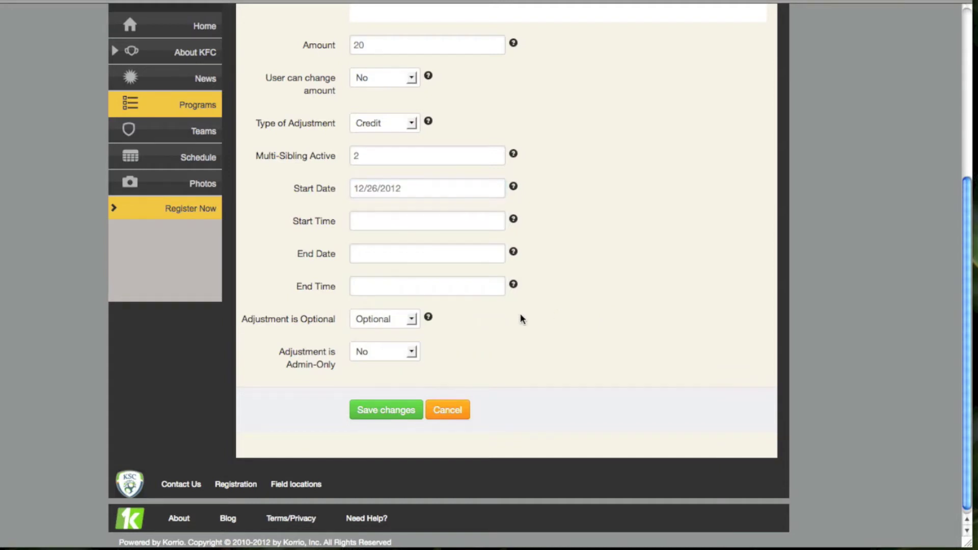
{"action": "left_click", "coordinate": [396, 291]}
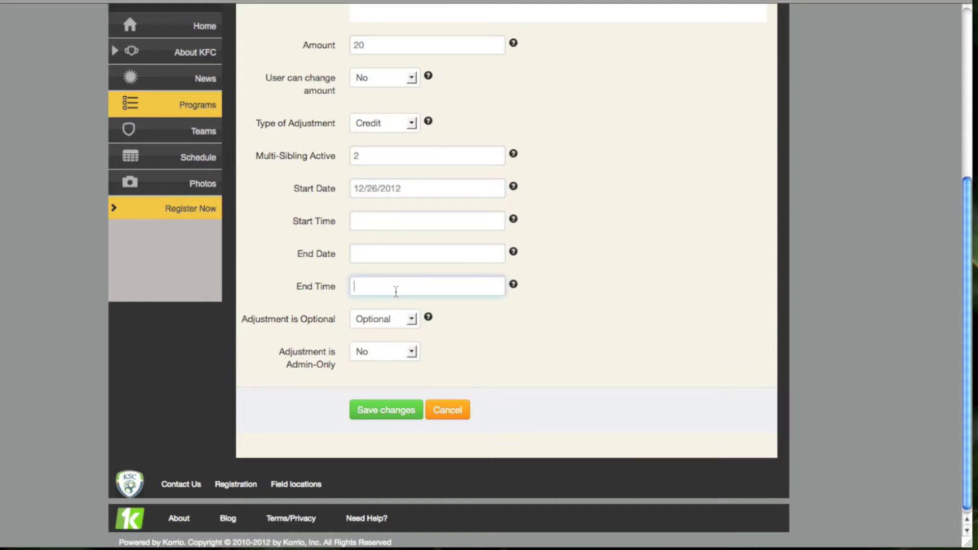
{"action": "left_click", "coordinate": [377, 253]}
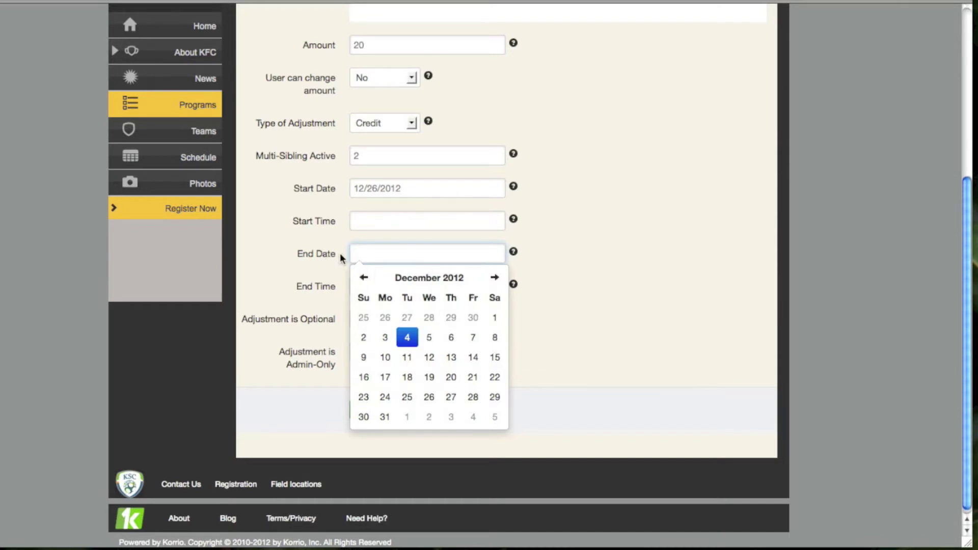
{"action": "left_click", "coordinate": [451, 399]}
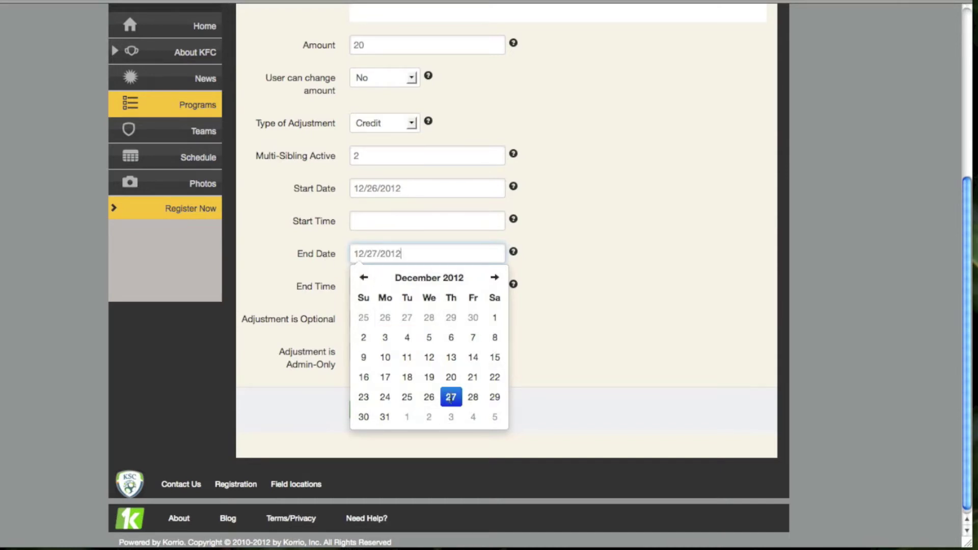
{"action": "left_click", "coordinate": [571, 381]}
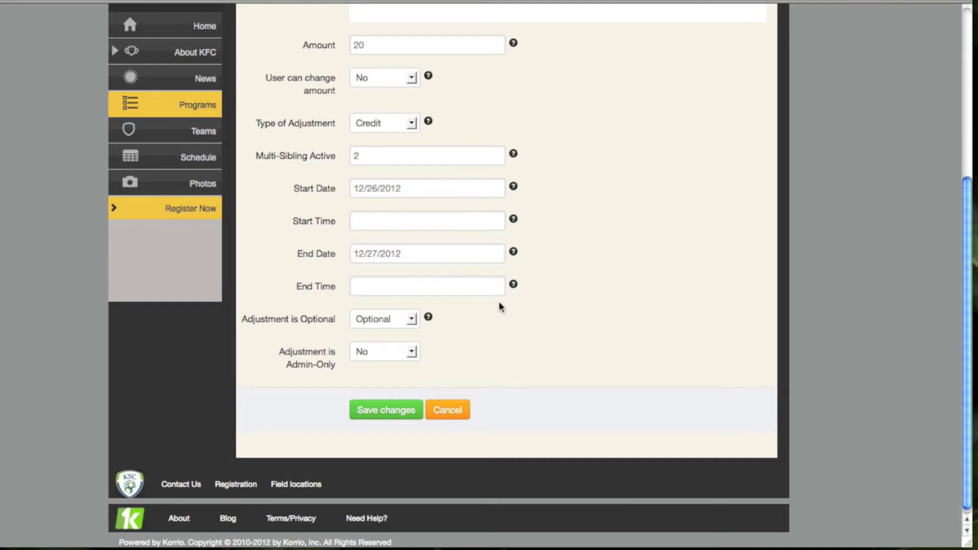
Mark the adjustment Required instead of Optional, keeping Admin-Only at No
{"action": "scroll", "coordinate": [521, 323], "scroll_direction": "down", "scroll_amount": 1}
{"action": "left_click", "coordinate": [406, 321]}
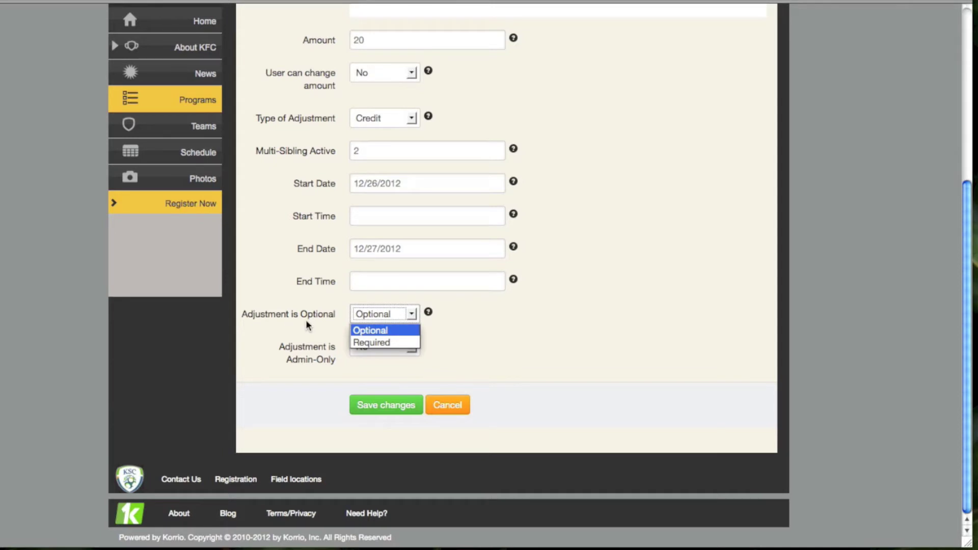
{"action": "left_click", "coordinate": [376, 330]}
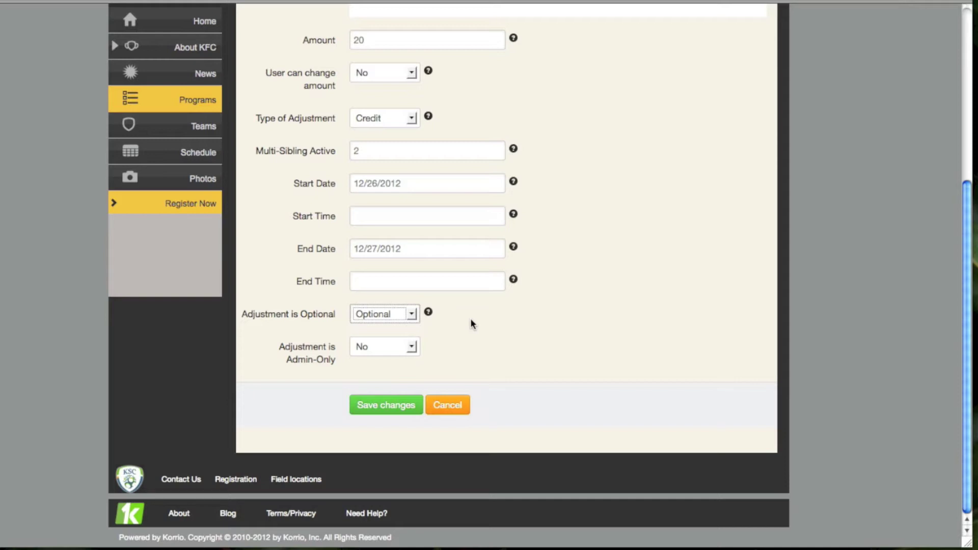
{"action": "left_click", "coordinate": [412, 315]}
{"action": "left_click", "coordinate": [381, 342]}
{"action": "left_click", "coordinate": [414, 349]}
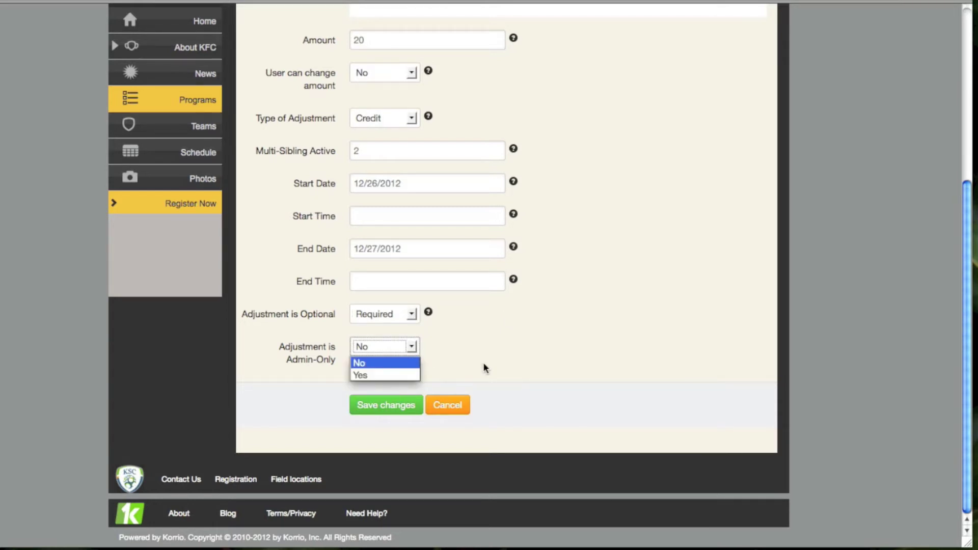
{"action": "key", "text": "Down"}
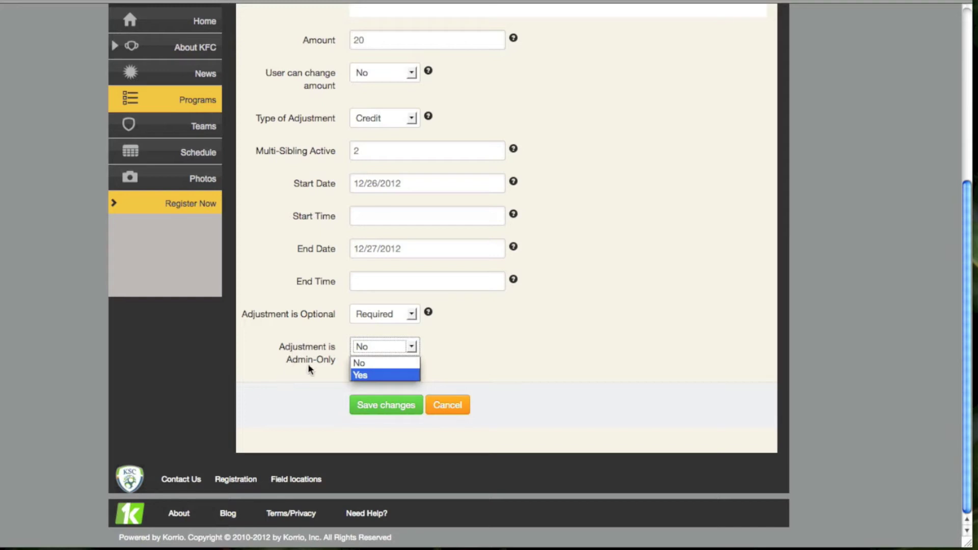
{"action": "left_click", "coordinate": [475, 363]}
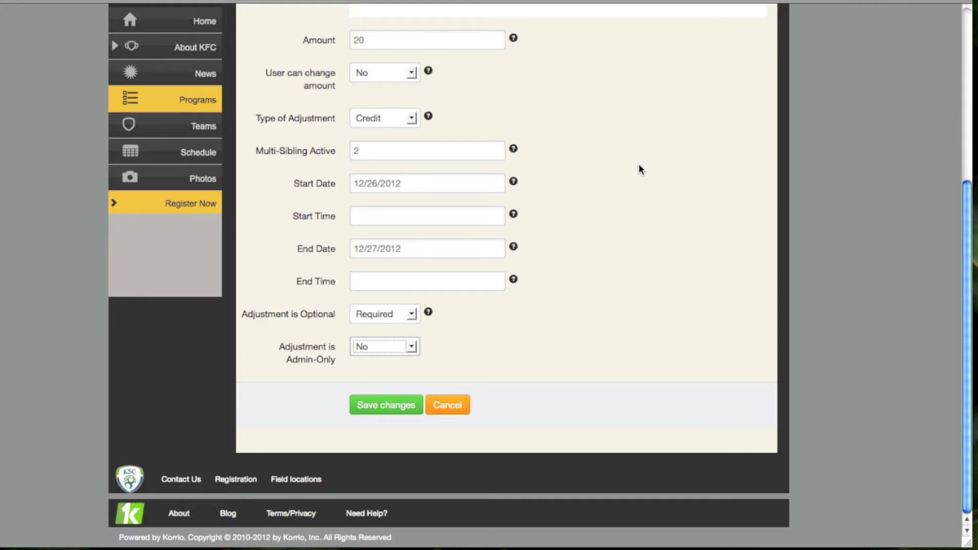
Set User can change amount to Yes on the credit adjustment
{"action": "scroll", "coordinate": [657, 153], "scroll_direction": "up", "scroll_amount": 3}
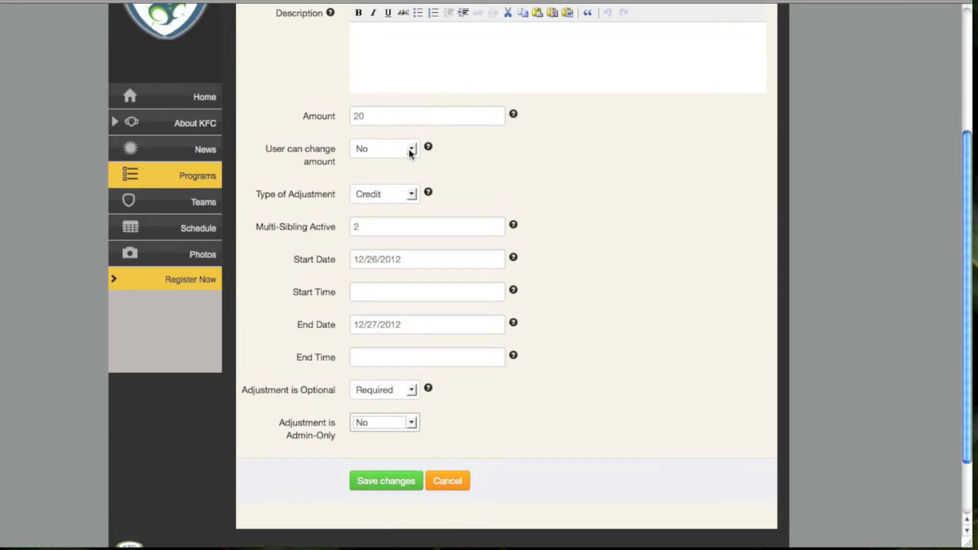
{"action": "left_click", "coordinate": [410, 150]}
{"action": "left_click", "coordinate": [363, 167]}
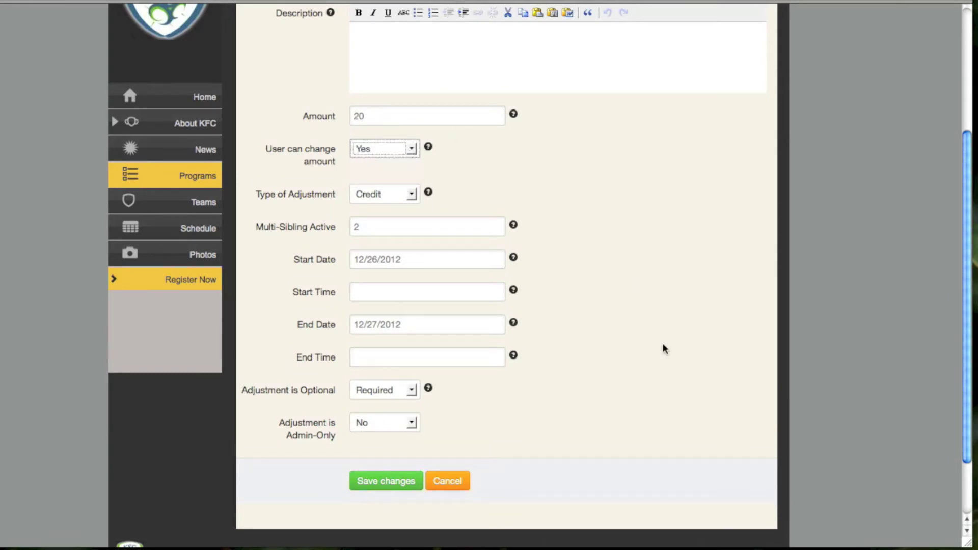
{"action": "scroll", "coordinate": [662, 344], "scroll_direction": "down", "scroll_amount": 3}
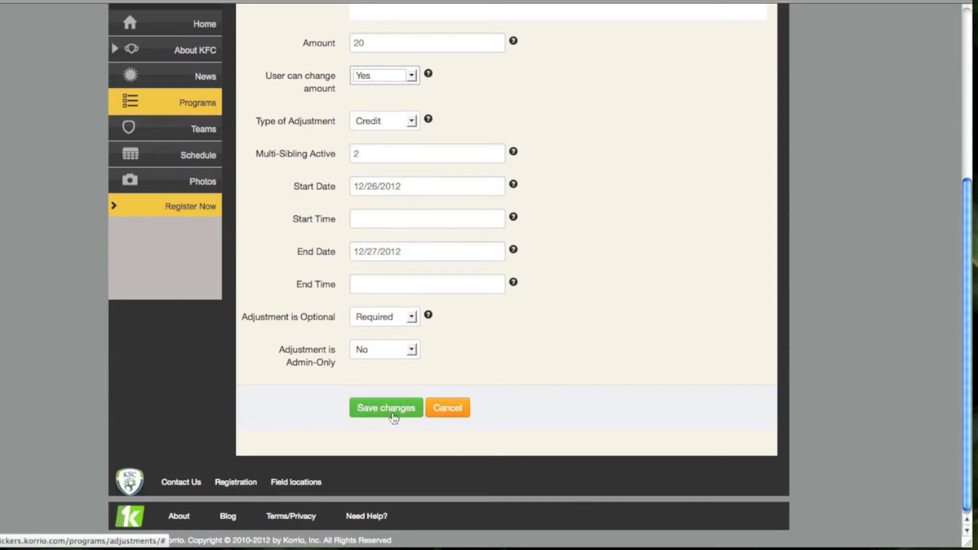
Discard the unsaved adjustment and go to Create Program for a new registration program
{"action": "left_click", "coordinate": [454, 411]}
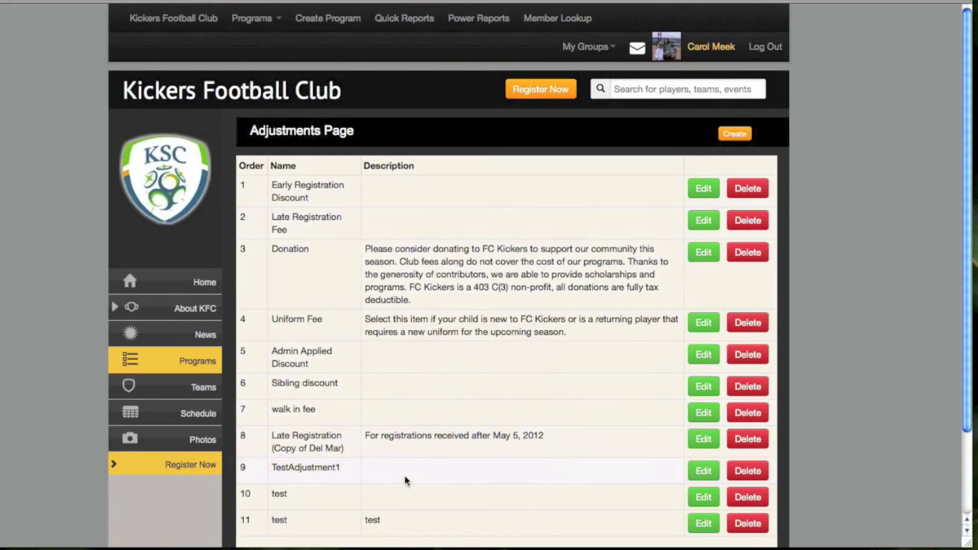
{"action": "scroll", "coordinate": [408, 486], "scroll_direction": "down", "scroll_amount": 3}
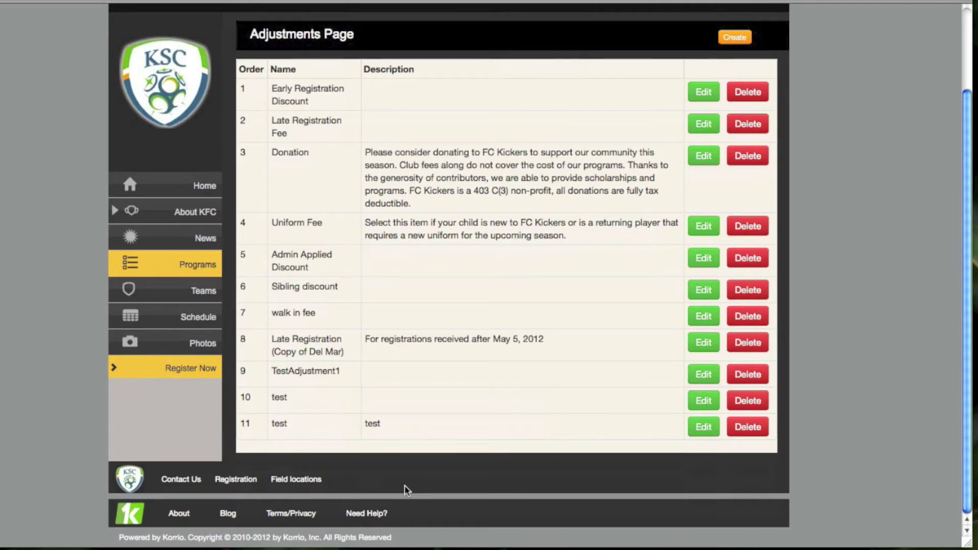
{"action": "scroll", "coordinate": [408, 490], "scroll_direction": "up", "scroll_amount": 3}
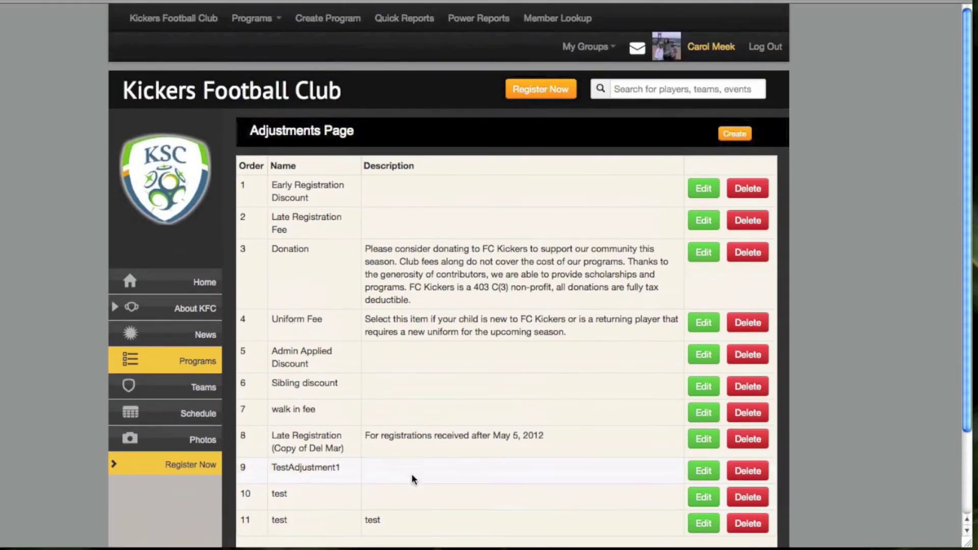
{"action": "left_click", "coordinate": [318, 20]}
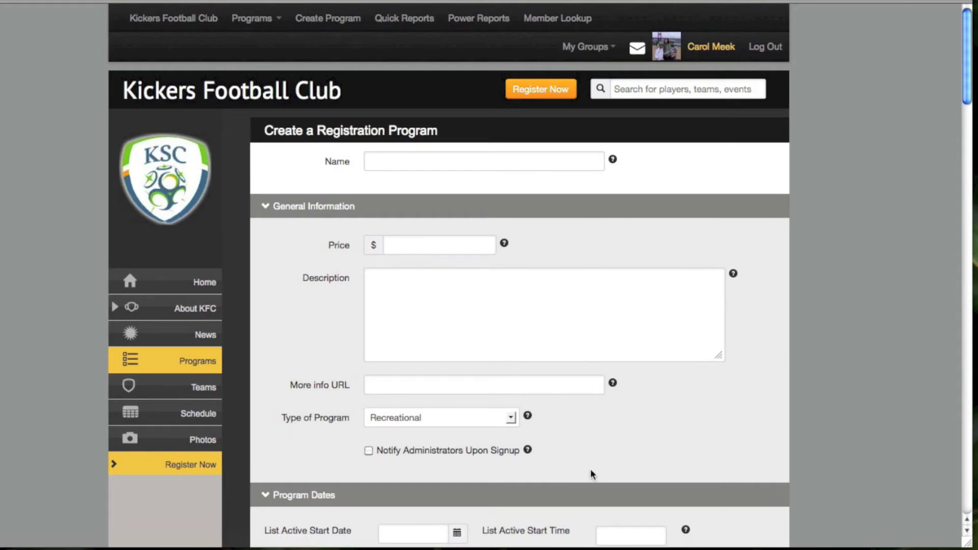
Look over the empty registration program form and place the cursor in the Name field
{"action": "scroll", "coordinate": [590, 474], "scroll_direction": "down", "scroll_amount": 2}
{"action": "scroll", "coordinate": [589, 468], "scroll_direction": "down", "scroll_amount": 2}
{"action": "scroll", "coordinate": [589, 468], "scroll_direction": "up", "scroll_amount": 5}
{"action": "left_click", "coordinate": [478, 161]}
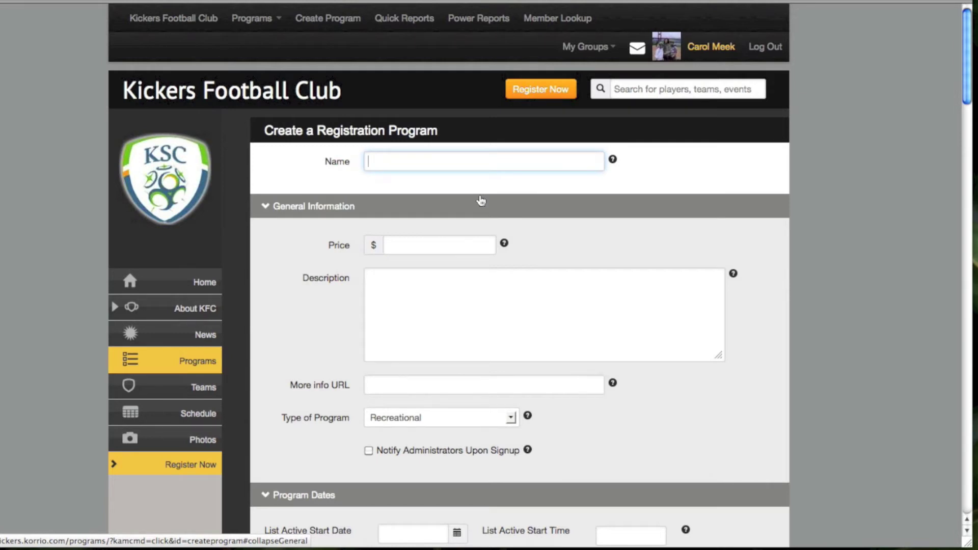
{"action": "left_click", "coordinate": [446, 243]}
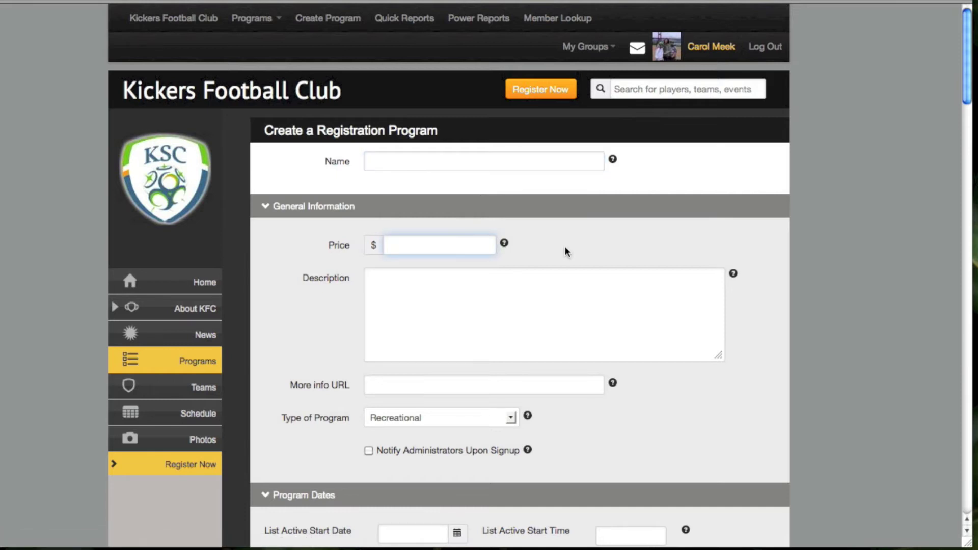
{"action": "scroll", "coordinate": [570, 245], "scroll_direction": "down", "scroll_amount": 2}
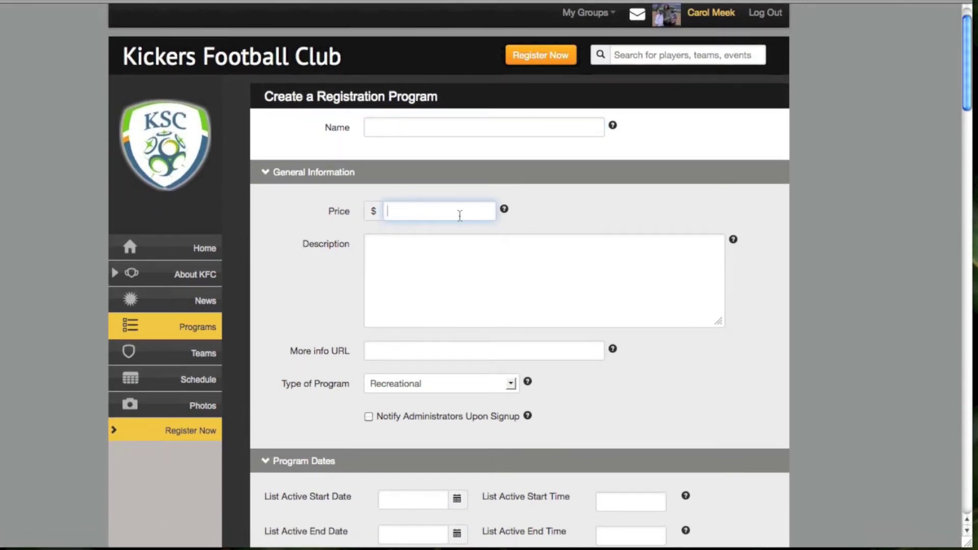
{"action": "left_click", "coordinate": [463, 255]}
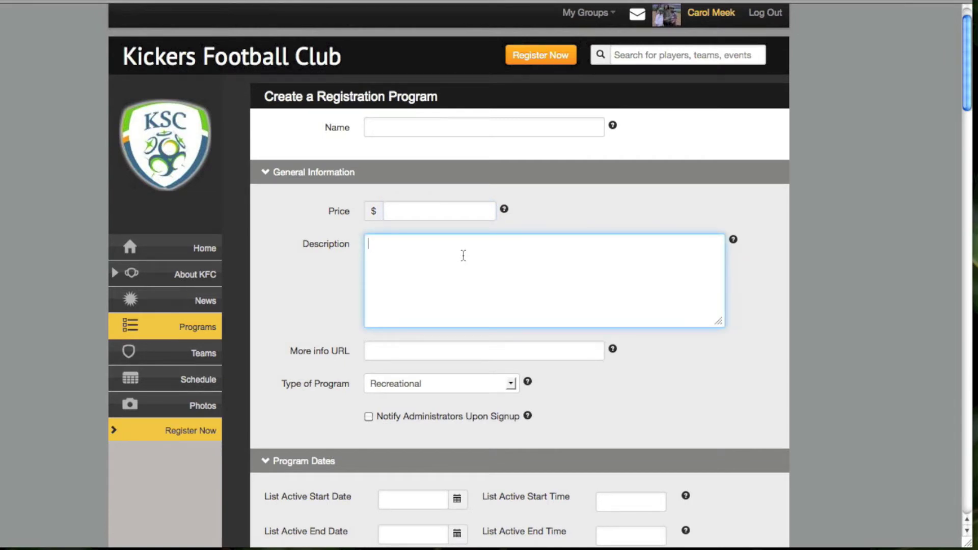
{"action": "scroll", "coordinate": [791, 287], "scroll_direction": "down", "scroll_amount": 3}
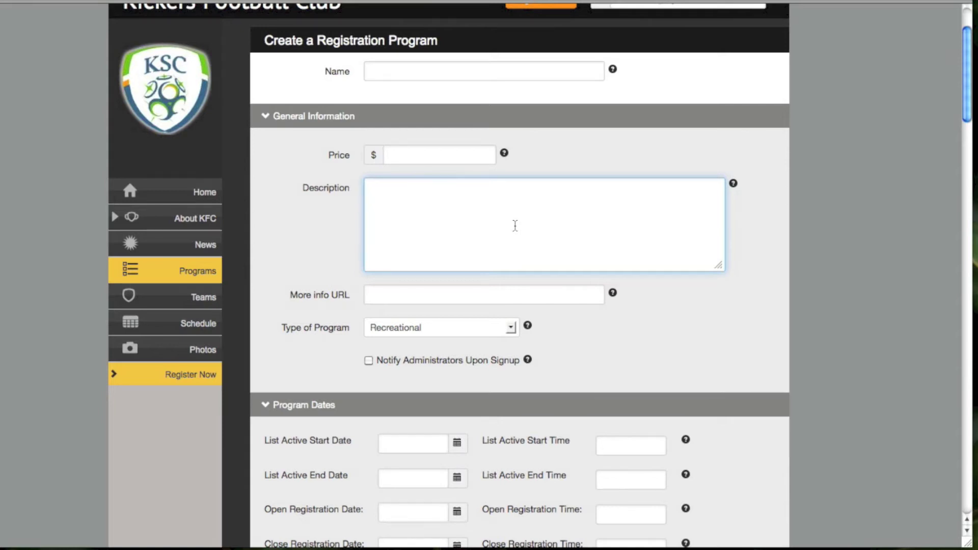
{"action": "scroll", "coordinate": [515, 226], "scroll_direction": "down", "scroll_amount": 3}
{"action": "left_click", "coordinate": [389, 193]}
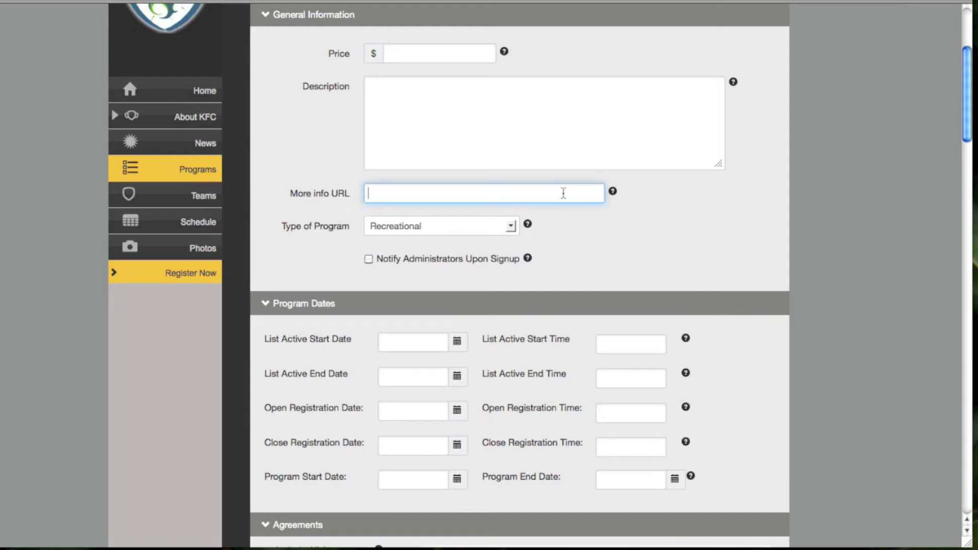
{"action": "scroll", "coordinate": [636, 253], "scroll_direction": "down", "scroll_amount": 1}
{"action": "scroll", "coordinate": [630, 254], "scroll_direction": "down", "scroll_amount": 2}
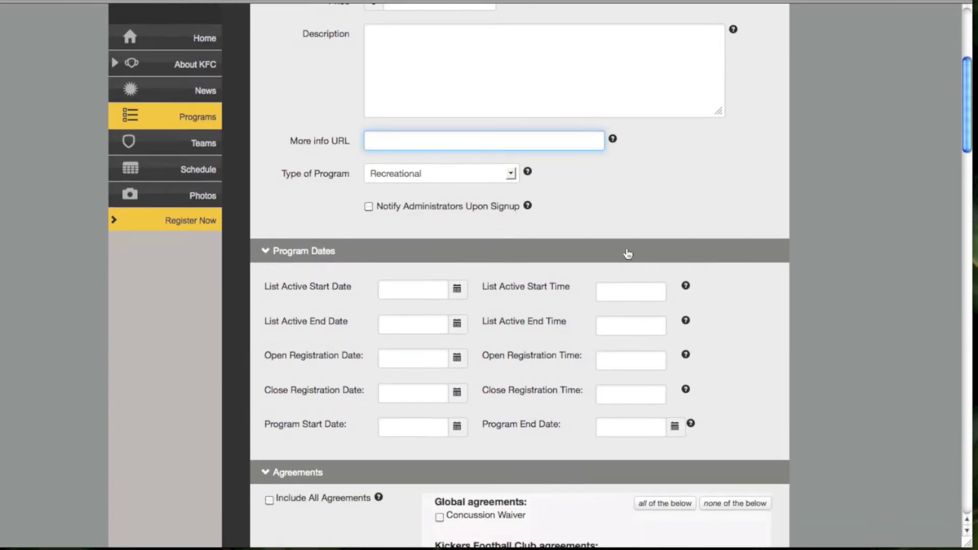
{"action": "left_click", "coordinate": [510, 174]}
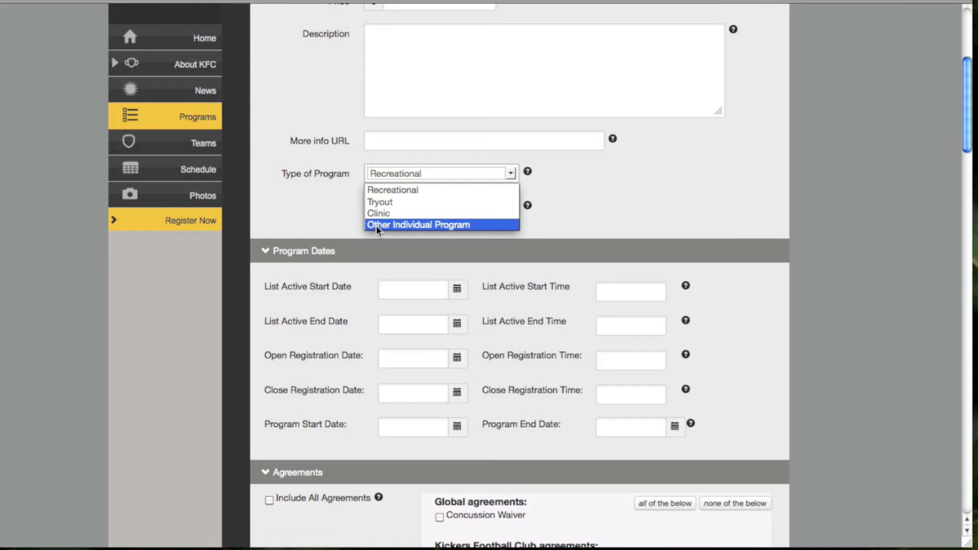
{"action": "left_click", "coordinate": [341, 229]}
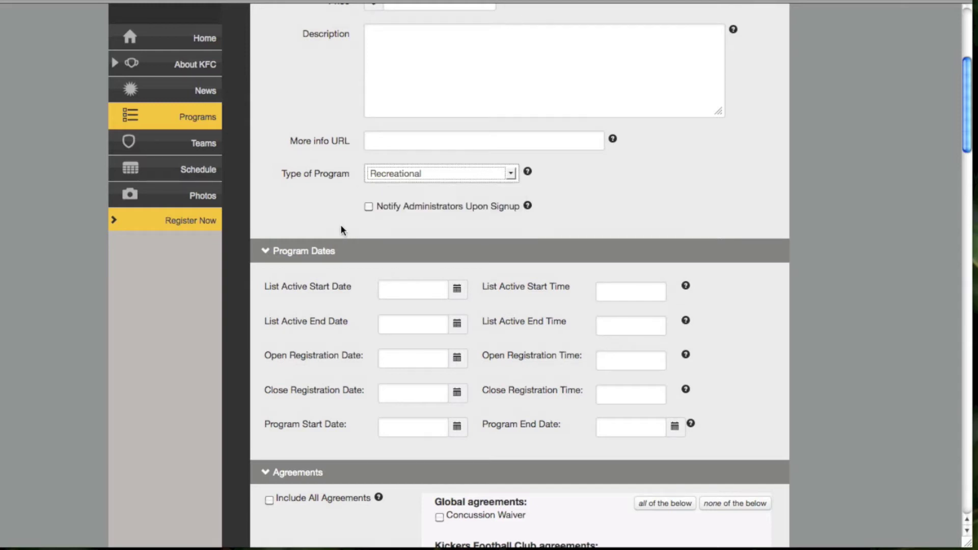
{"action": "left_click", "coordinate": [369, 207]}
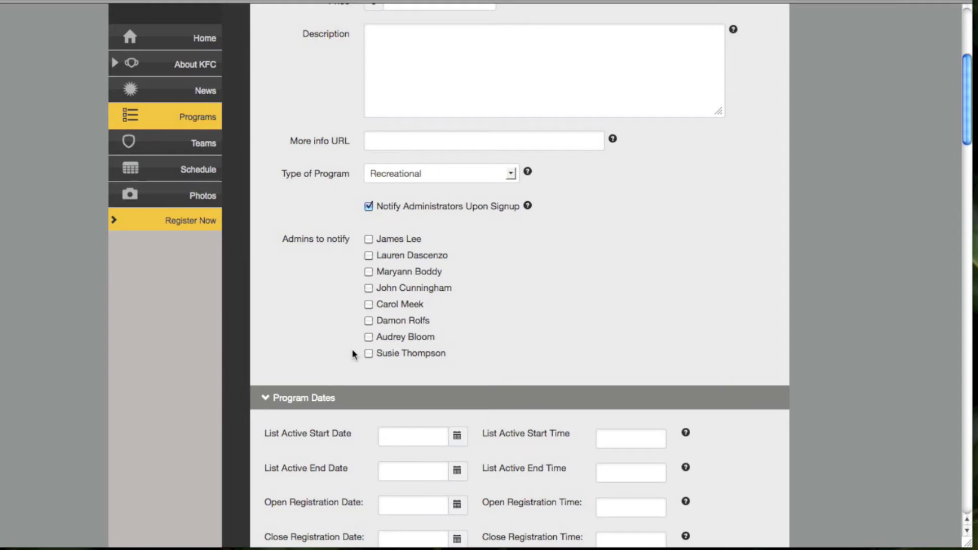
{"action": "left_click", "coordinate": [369, 305]}
{"action": "left_click", "coordinate": [369, 288]}
{"action": "left_click", "coordinate": [369, 303]}
{"action": "left_click", "coordinate": [369, 288]}
{"action": "left_click", "coordinate": [368, 206]}
Pick December 4, 2012 as List Active Start and February 1, 2013 as List Active End
{"action": "scroll", "coordinate": [231, 276], "scroll_direction": "down", "scroll_amount": 2}
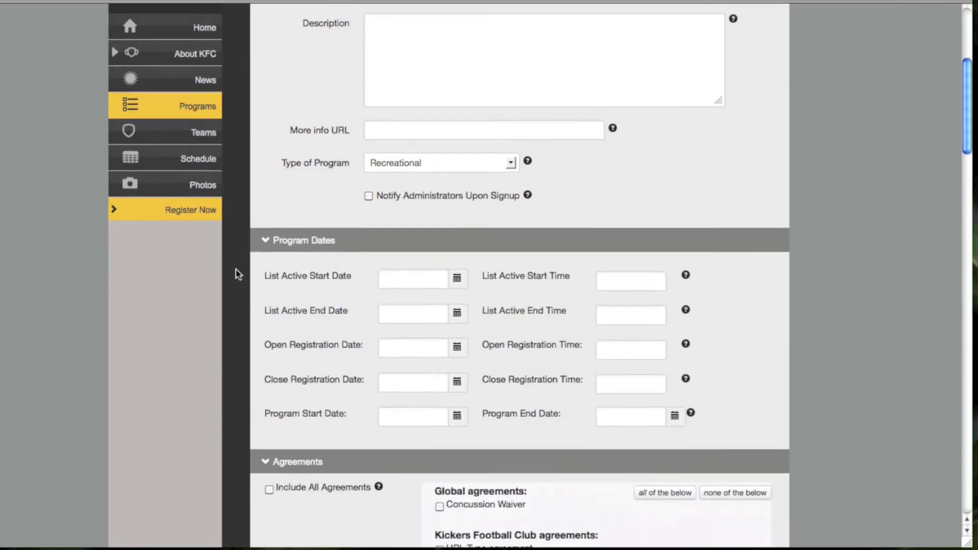
{"action": "scroll", "coordinate": [234, 278], "scroll_direction": "down", "scroll_amount": 3}
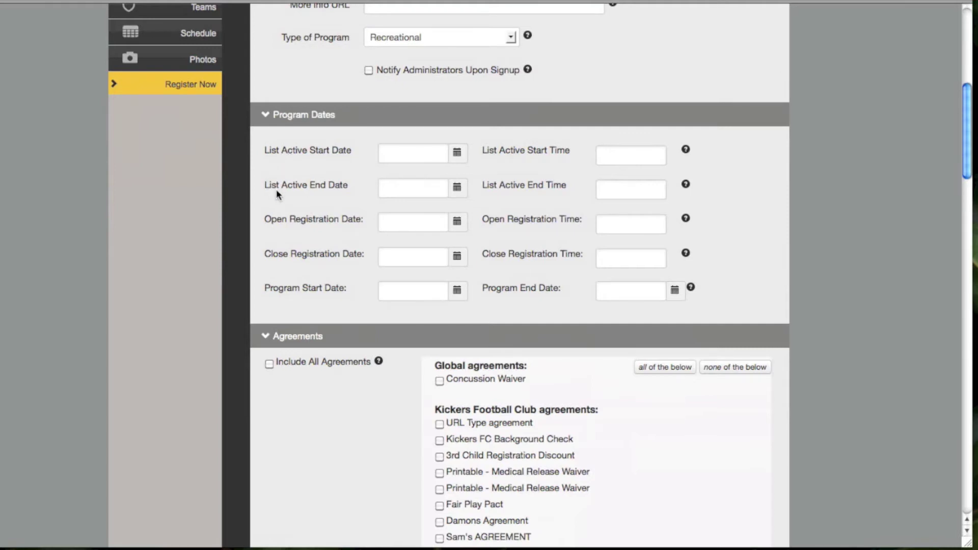
{"action": "left_click", "coordinate": [404, 154]}
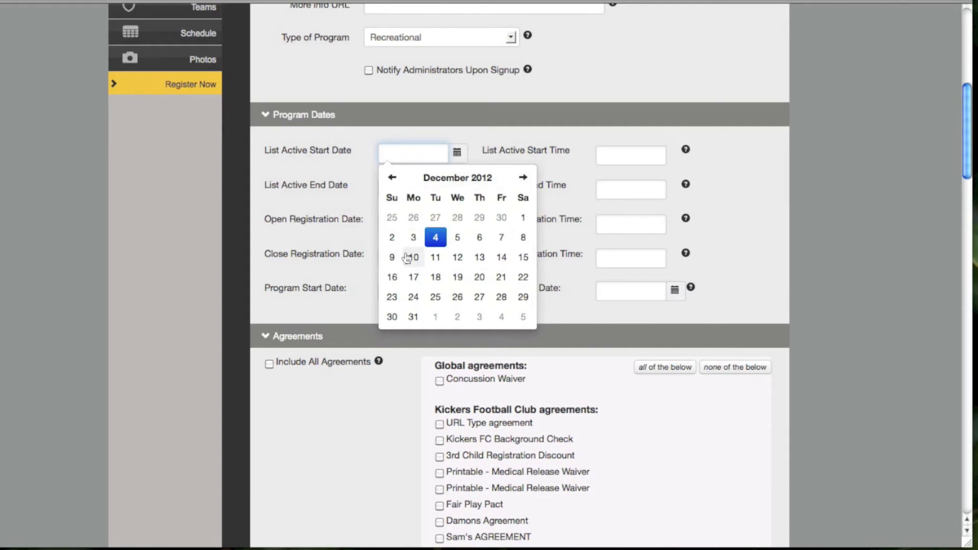
{"action": "left_click", "coordinate": [434, 237]}
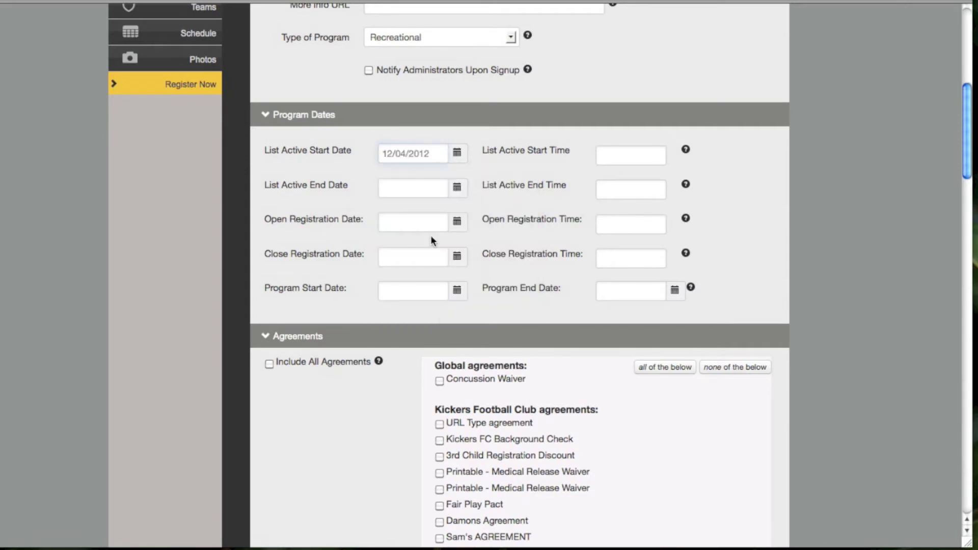
{"action": "left_click", "coordinate": [457, 192]}
{"action": "left_click", "coordinate": [524, 213]}
{"action": "left_click", "coordinate": [523, 212]}
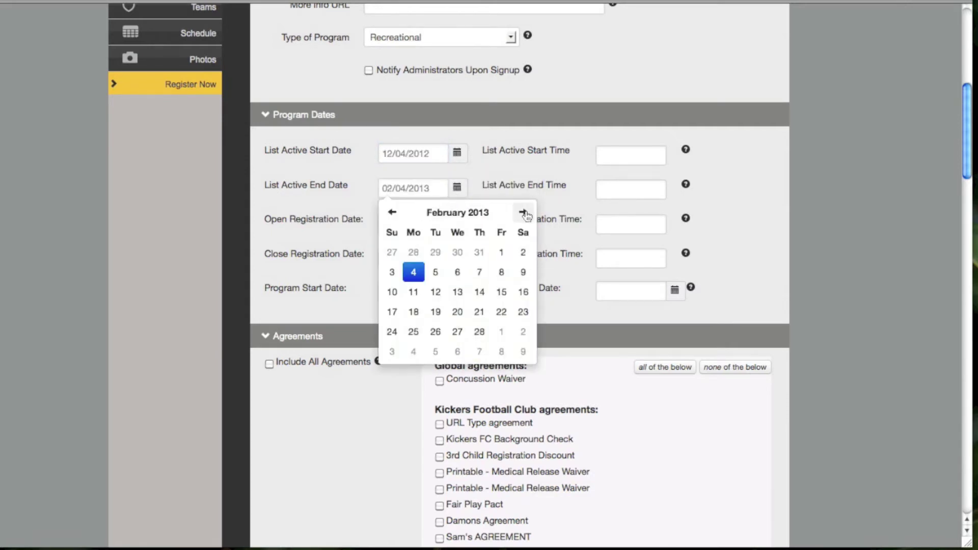
{"action": "left_click", "coordinate": [502, 253]}
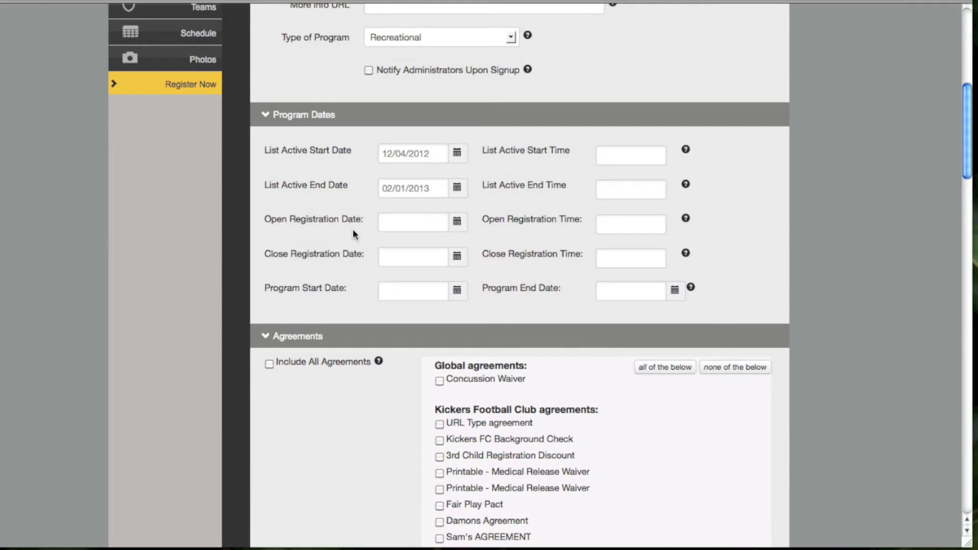
{"action": "scroll", "coordinate": [326, 222], "scroll_direction": "down", "scroll_amount": 1}
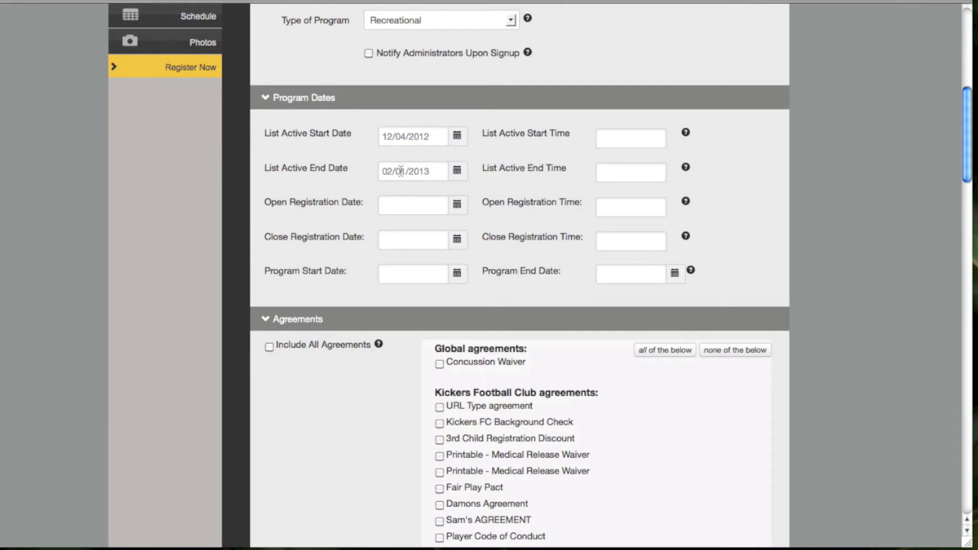
{"action": "left_click", "coordinate": [396, 209]}
{"action": "left_click", "coordinate": [414, 274]}
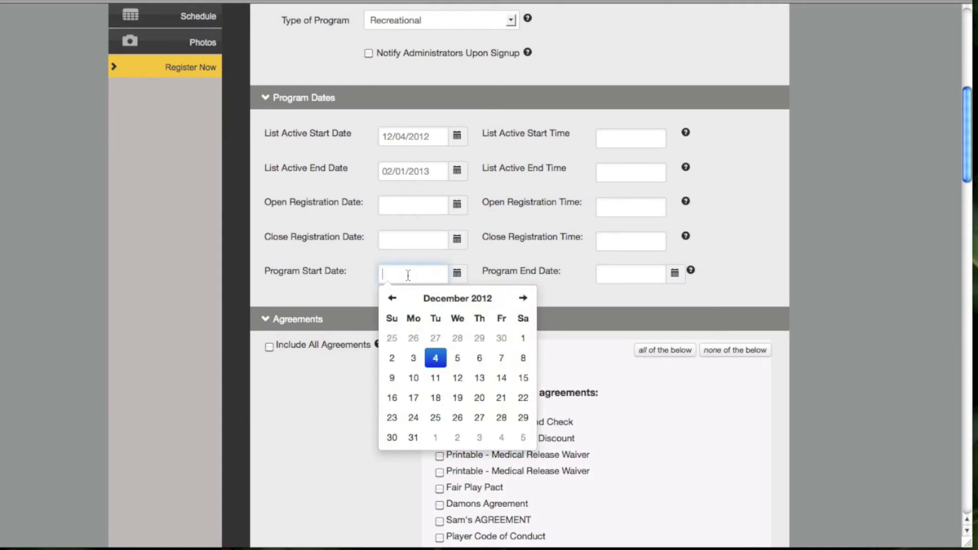
{"action": "left_click", "coordinate": [563, 291]}
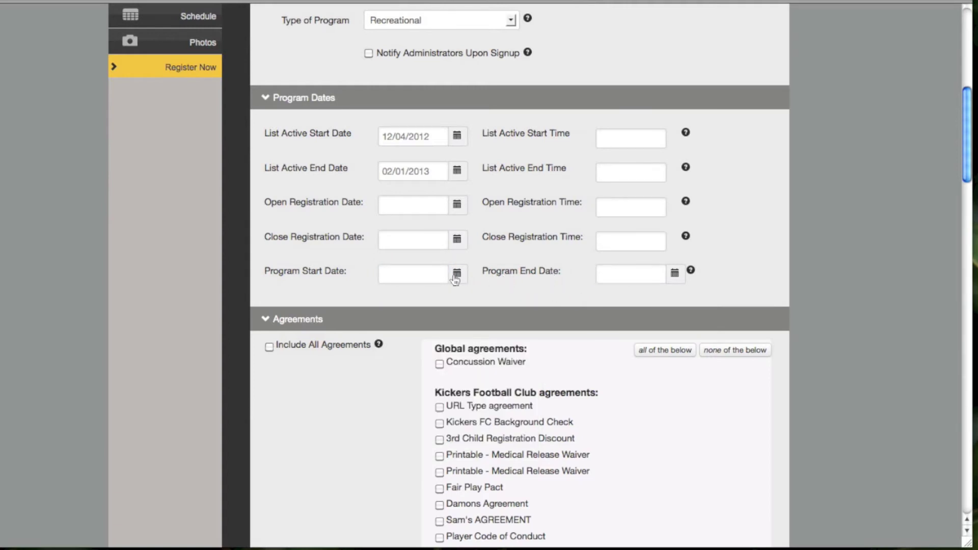
{"action": "left_click", "coordinate": [428, 277]}
{"action": "left_click", "coordinate": [558, 276]}
Tick URL Type agreement, the first Printable - Medical Release Waiver, and Player Code of Conduct
{"action": "scroll", "coordinate": [602, 295], "scroll_direction": "down", "scroll_amount": 5}
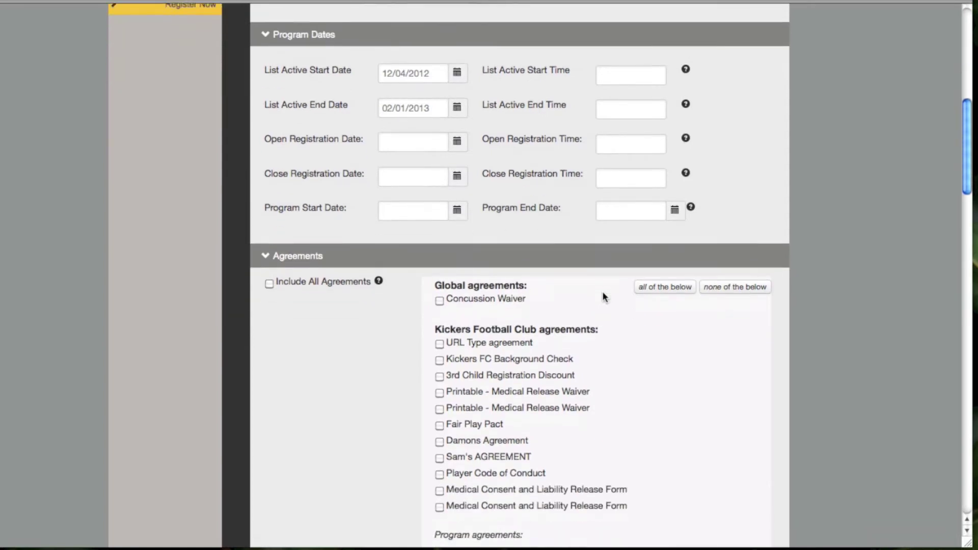
{"action": "scroll", "coordinate": [606, 295], "scroll_direction": "down", "scroll_amount": 1}
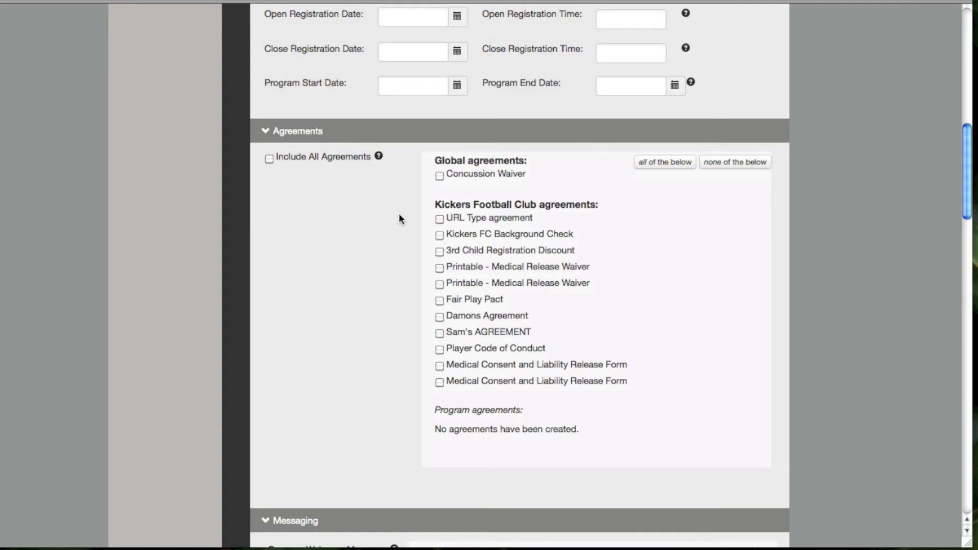
{"action": "left_click", "coordinate": [440, 219]}
{"action": "left_click", "coordinate": [439, 269]}
{"action": "left_click", "coordinate": [440, 350]}
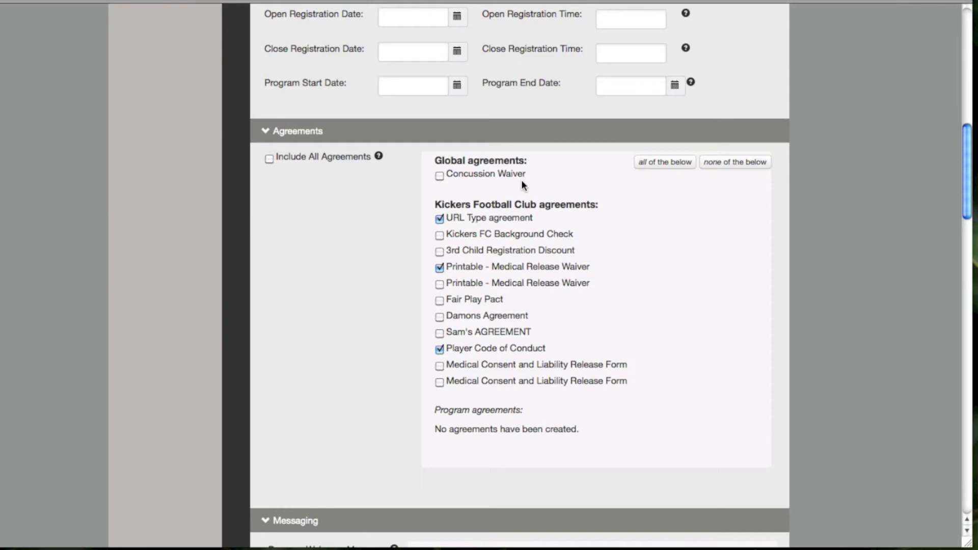
Tick Include All Agreements, then untick it so no agreements remain attached to the program
{"action": "left_click", "coordinate": [270, 162]}
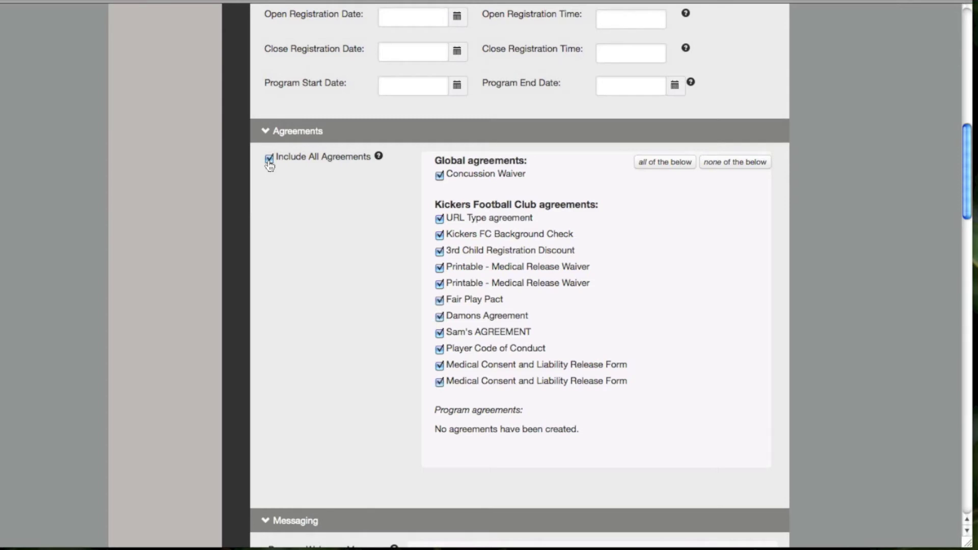
{"action": "left_click", "coordinate": [269, 160]}
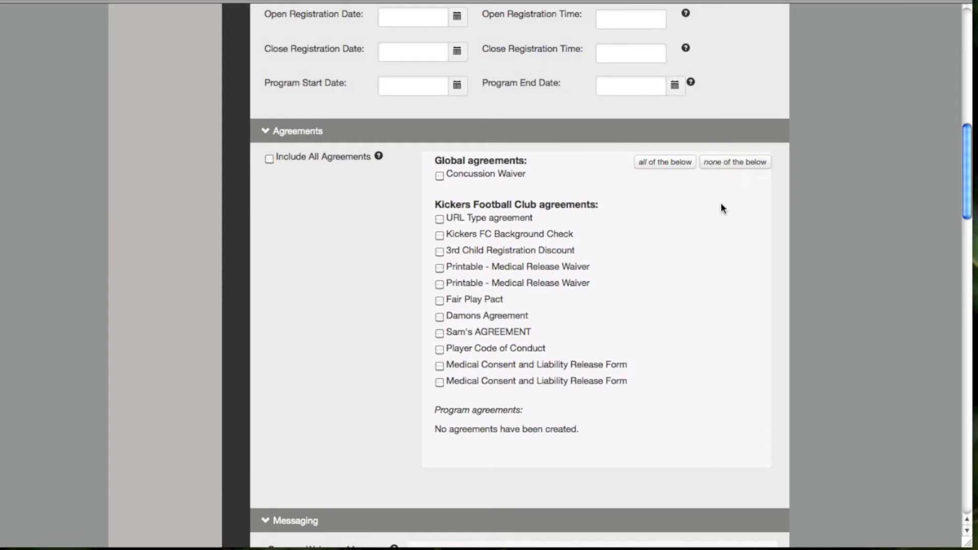
{"action": "scroll", "coordinate": [714, 216], "scroll_direction": "down", "scroll_amount": 5}
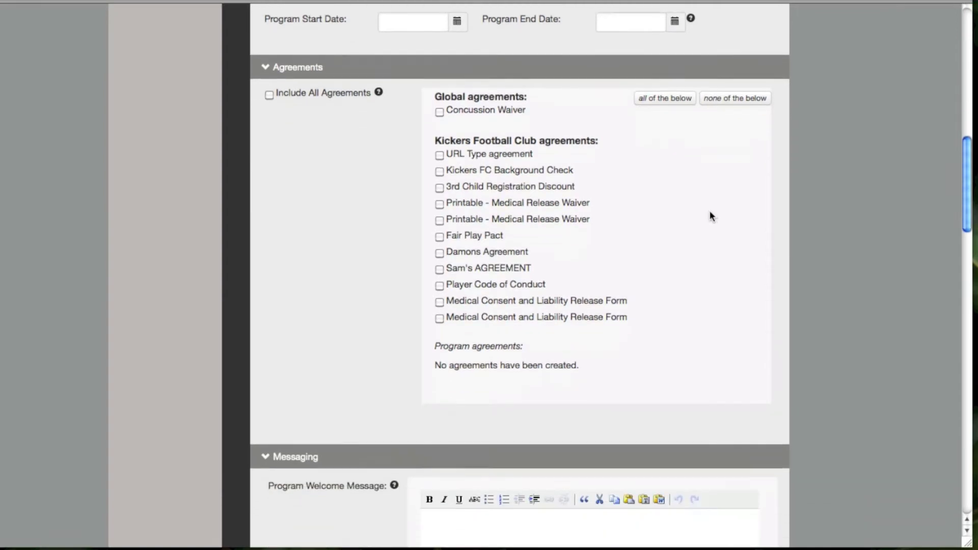
{"action": "scroll", "coordinate": [711, 217], "scroll_direction": "down", "scroll_amount": 7}
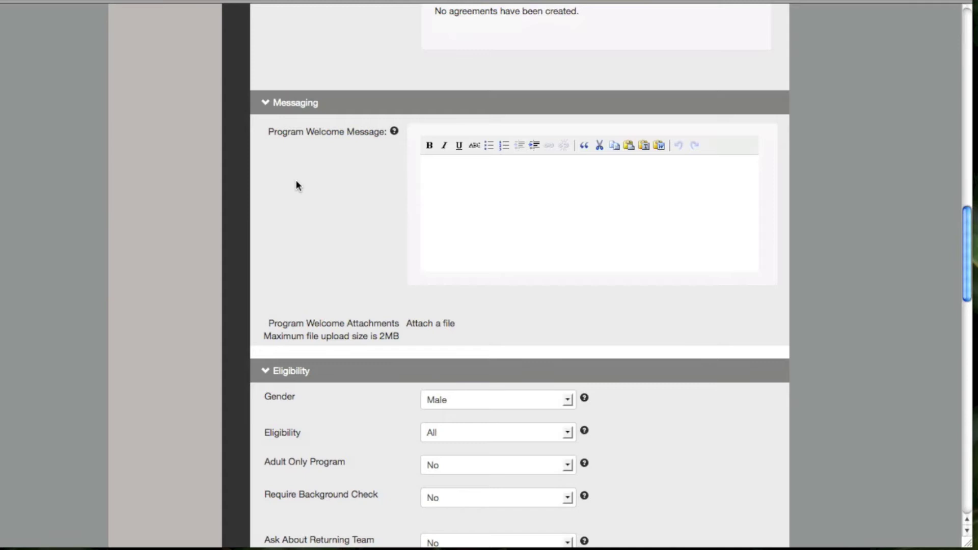
{"action": "left_click", "coordinate": [599, 189]}
{"action": "scroll", "coordinate": [684, 174], "scroll_direction": "down", "scroll_amount": 2}
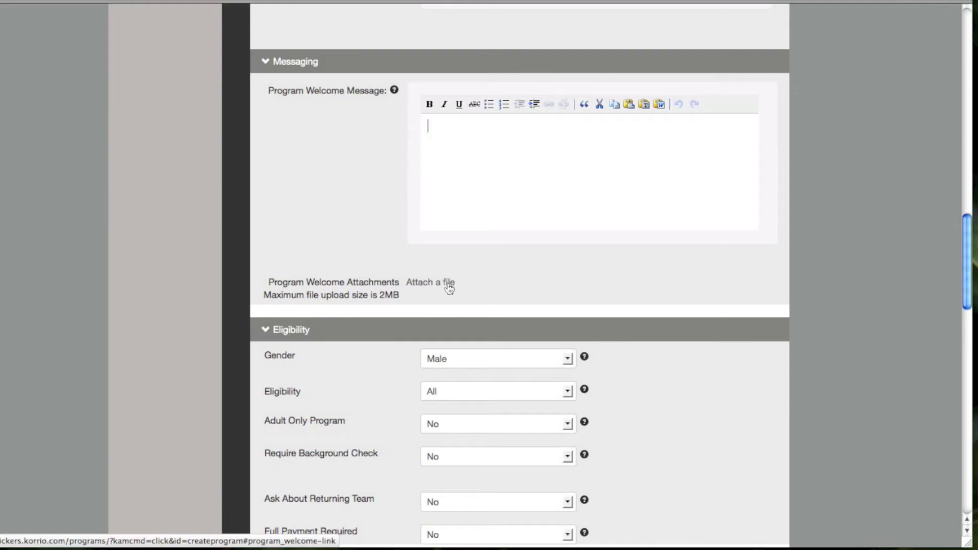
{"action": "scroll", "coordinate": [721, 283], "scroll_direction": "down", "scroll_amount": 5}
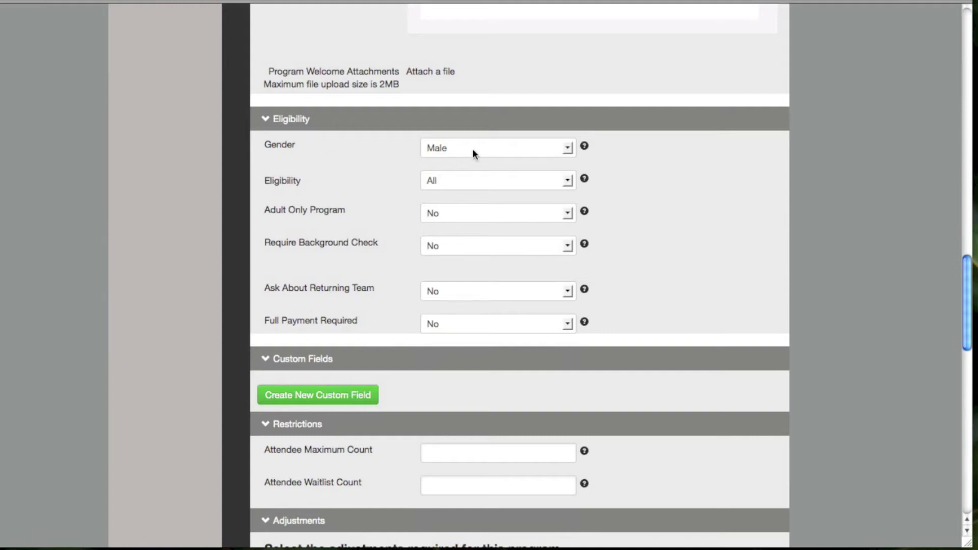
Leave Gender as Male and set Eligibility to Sport Age (Season)
{"action": "left_click", "coordinate": [568, 149]}
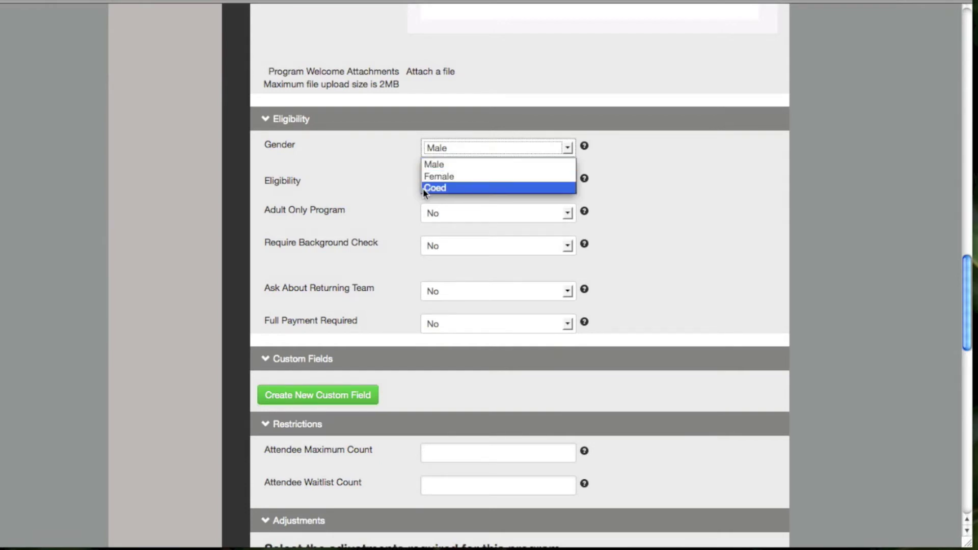
{"action": "left_click", "coordinate": [399, 148]}
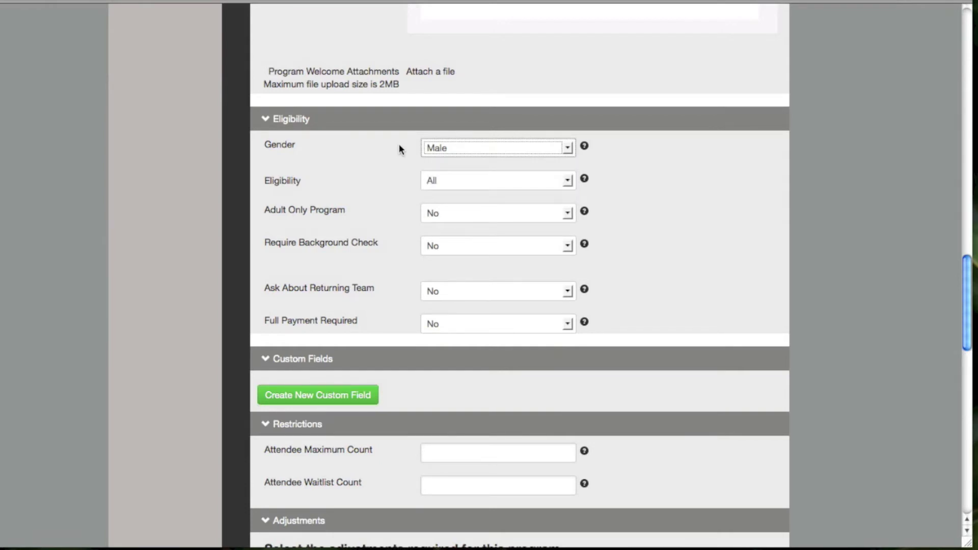
{"action": "left_click", "coordinate": [568, 182]}
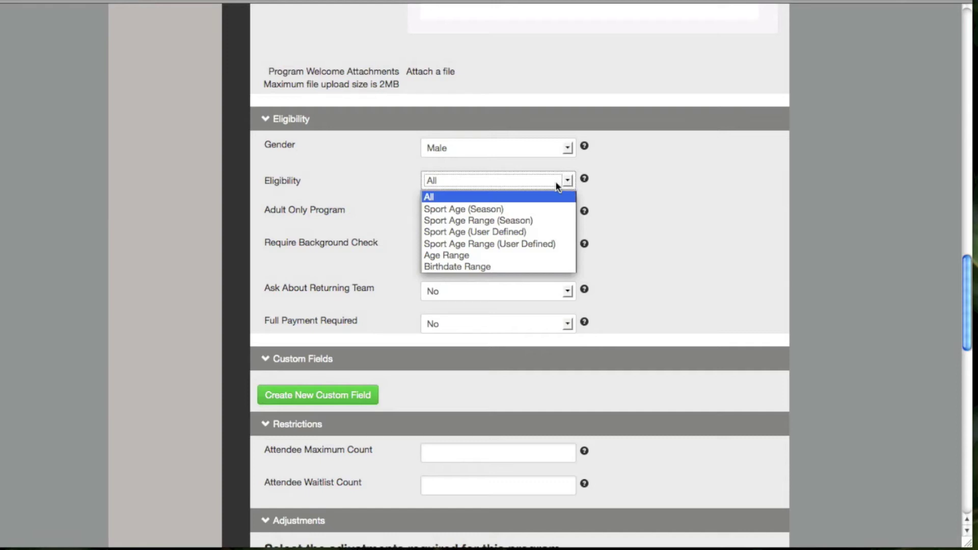
{"action": "left_click", "coordinate": [441, 198]}
{"action": "left_click", "coordinate": [567, 179]}
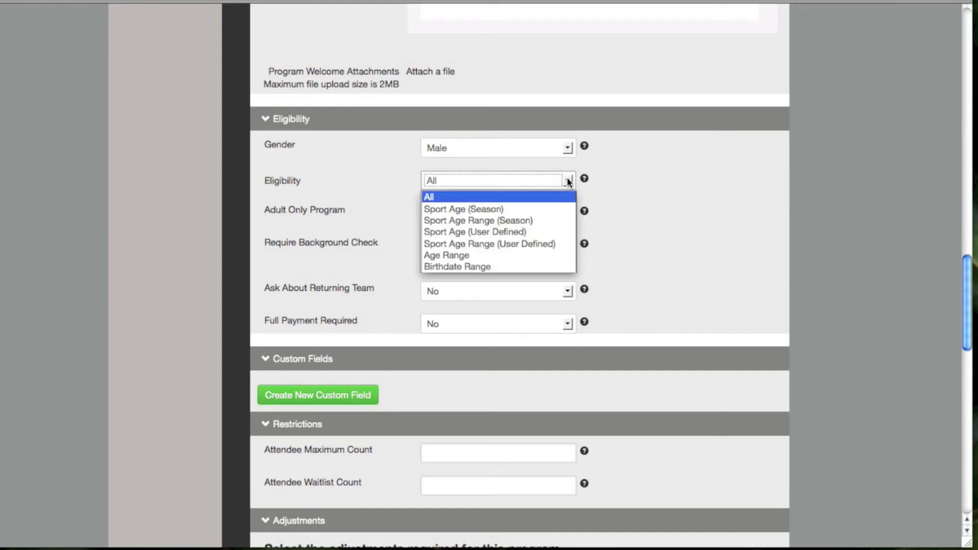
{"action": "left_click", "coordinate": [478, 209]}
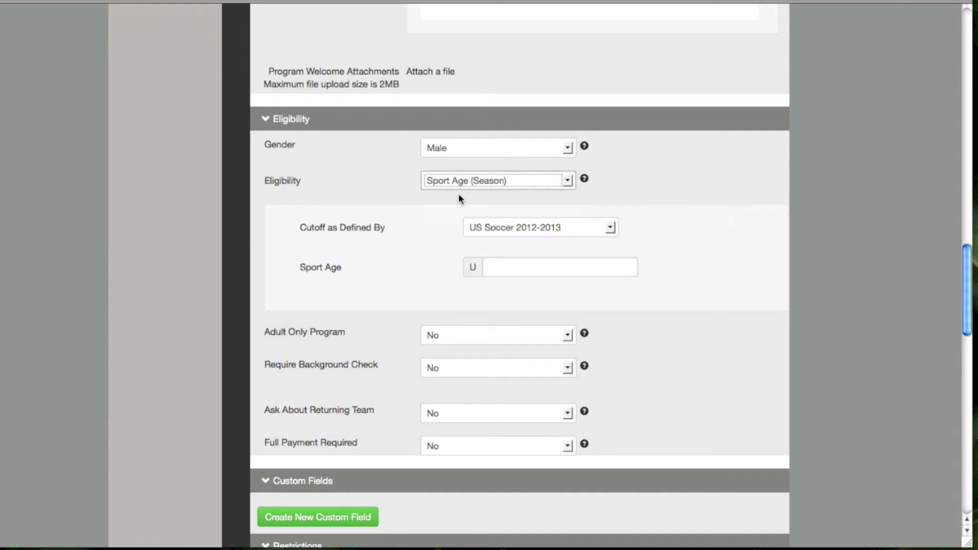
Enter 12 as the Sport Age, then switch Eligibility to Sport Age Range (Season)
{"action": "left_click", "coordinate": [510, 267]}
{"action": "type", "text": "12"}
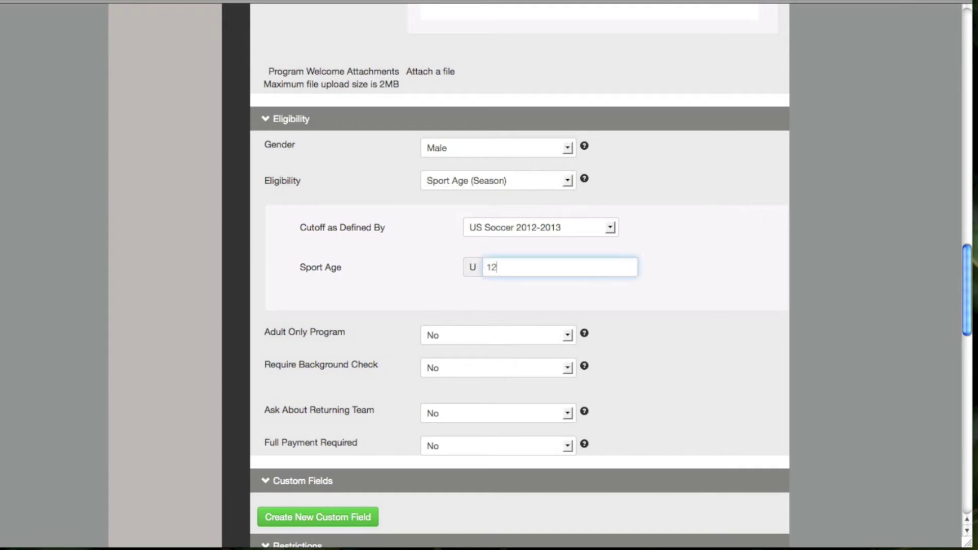
{"action": "left_click", "coordinate": [567, 181]}
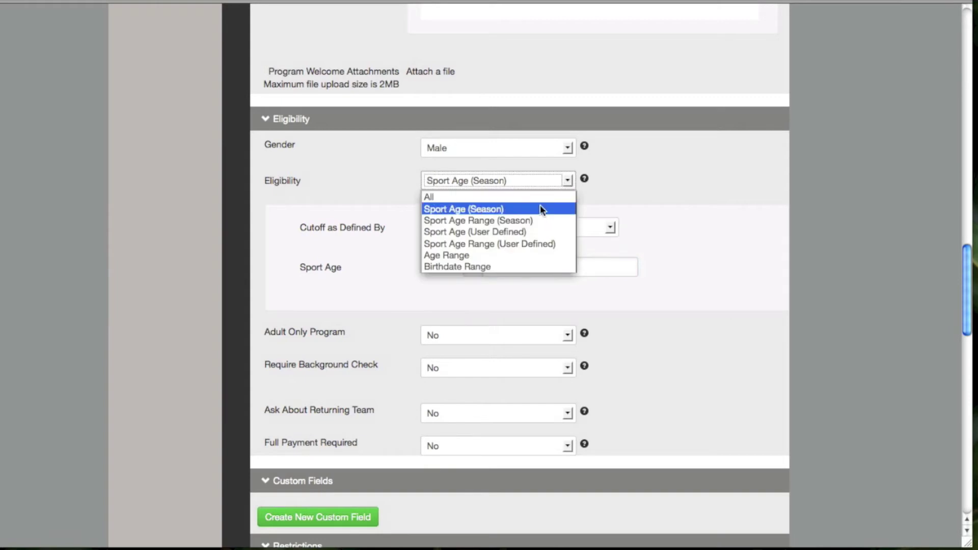
{"action": "left_click", "coordinate": [532, 220]}
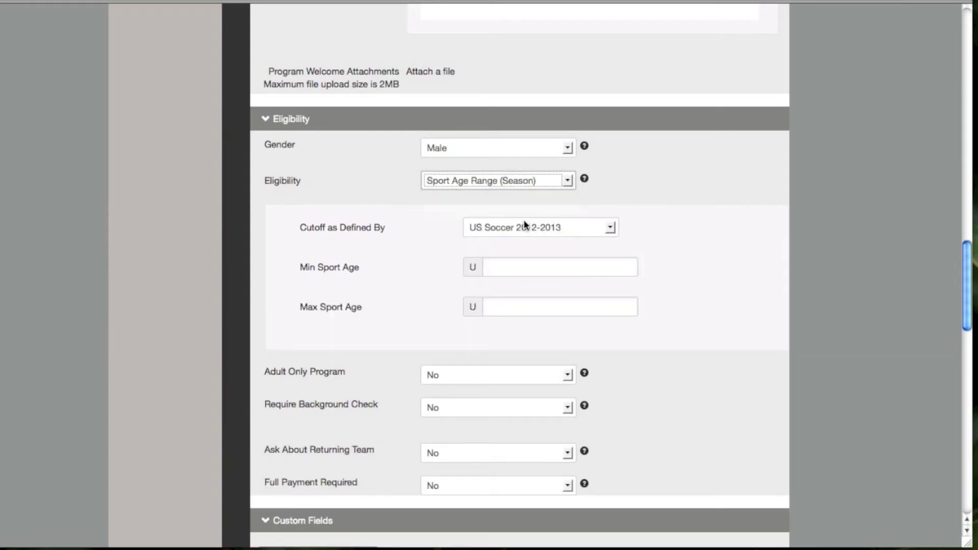
Set Min Sport Age 12 and Max Sport Age 14, keeping the US Soccer 2012-2013 cutoff
{"action": "left_click", "coordinate": [501, 267]}
{"action": "type", "text": "12"}
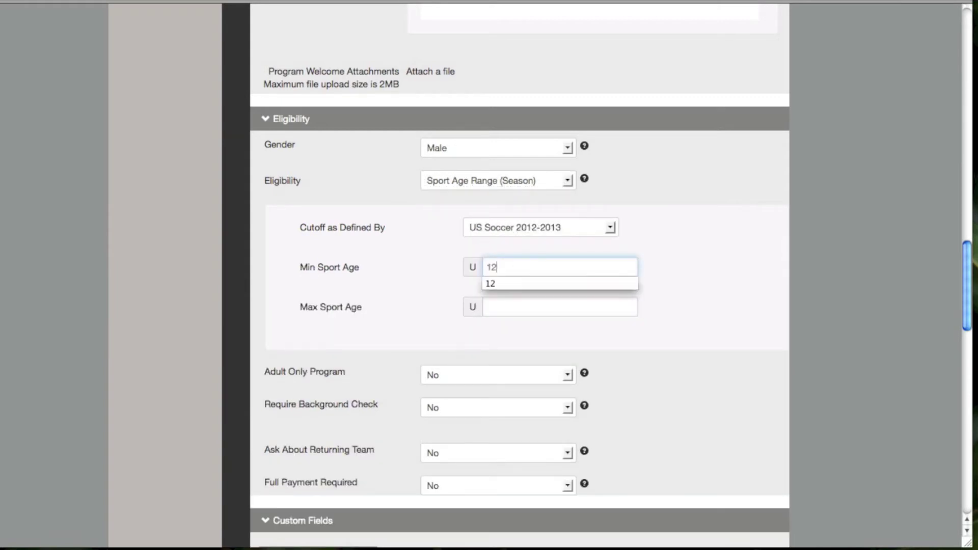
{"action": "left_click", "coordinate": [523, 285]}
{"action": "left_click", "coordinate": [511, 308]}
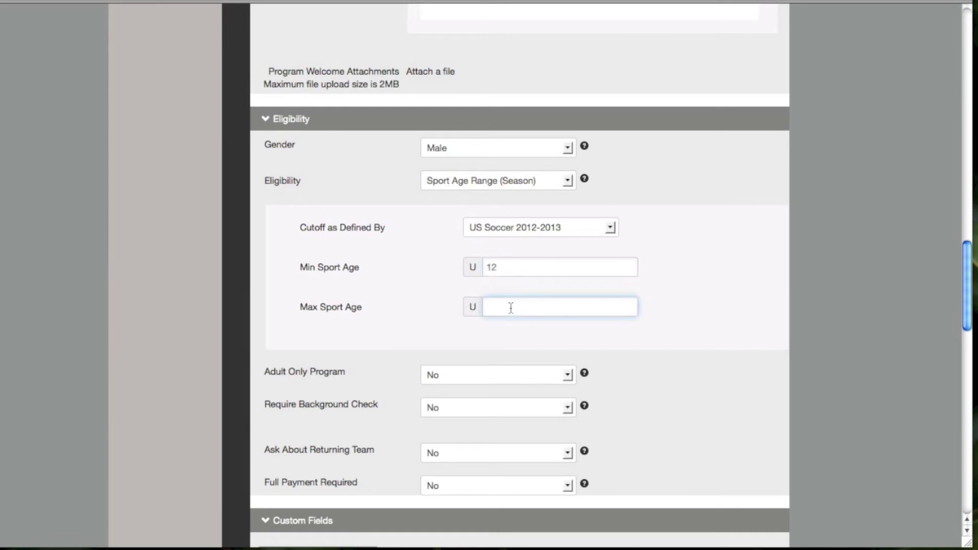
{"action": "type", "text": "14"}
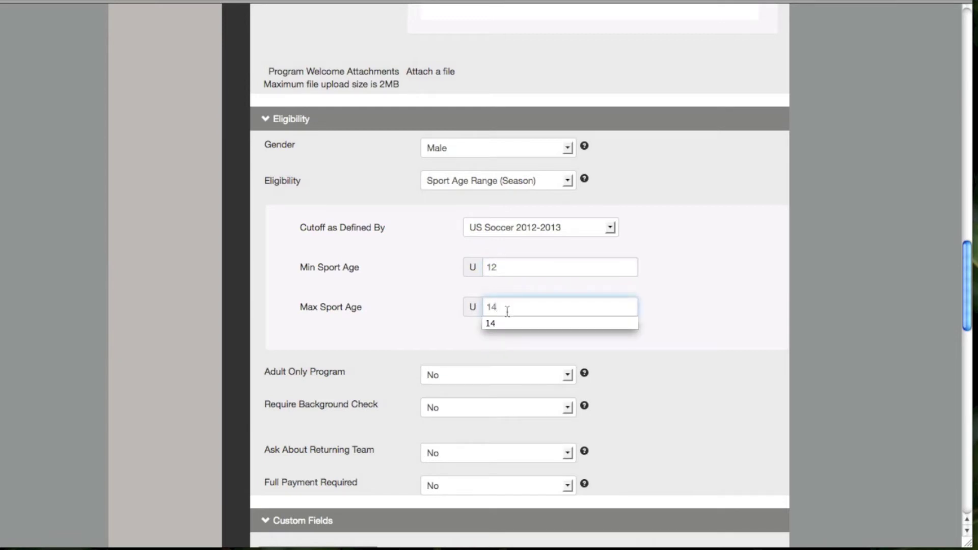
{"action": "left_click", "coordinate": [442, 315]}
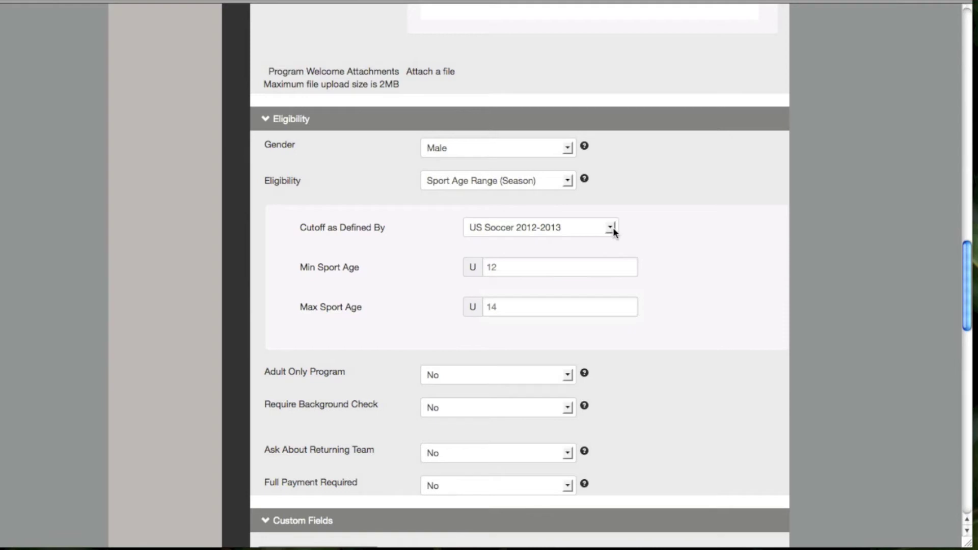
{"action": "left_click", "coordinate": [612, 229]}
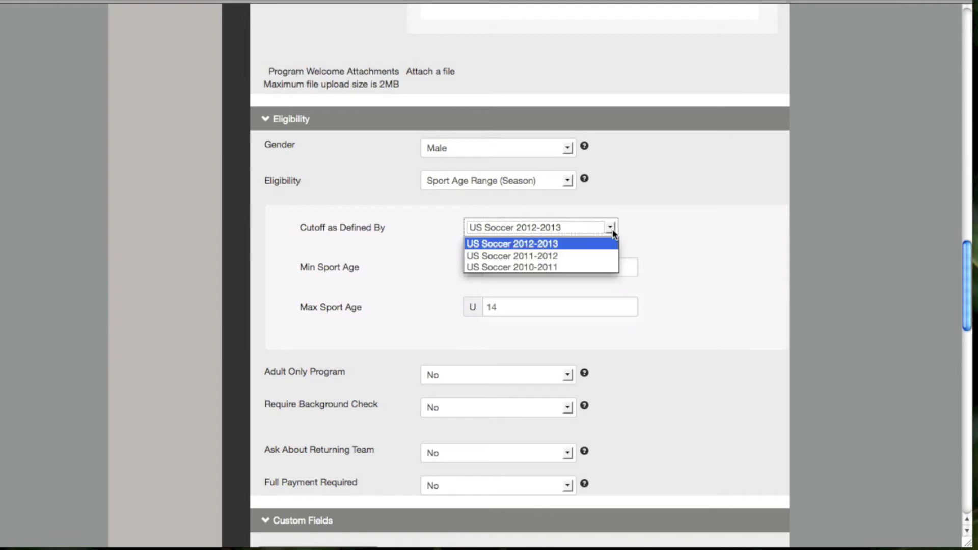
{"action": "left_click", "coordinate": [547, 244]}
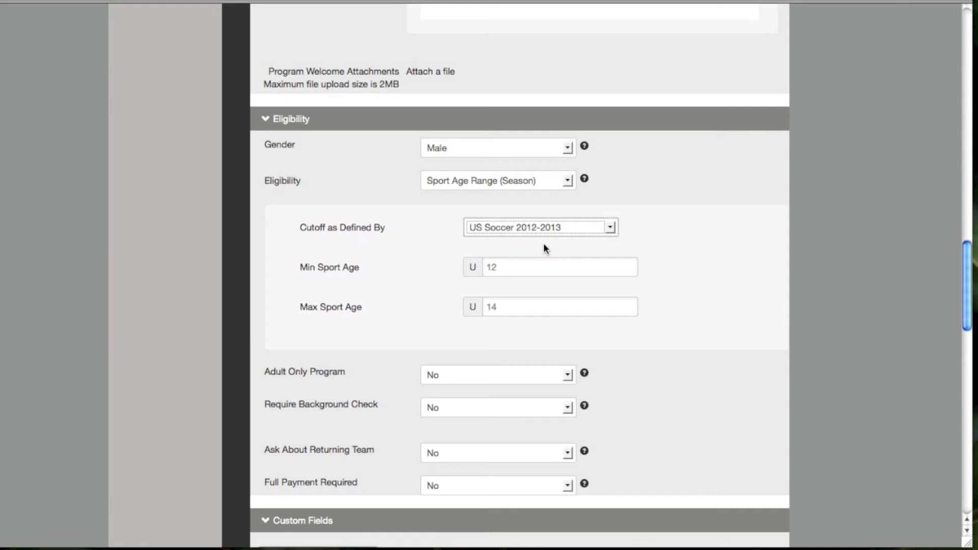
{"action": "scroll", "coordinate": [593, 244], "scroll_direction": "down", "scroll_amount": 3}
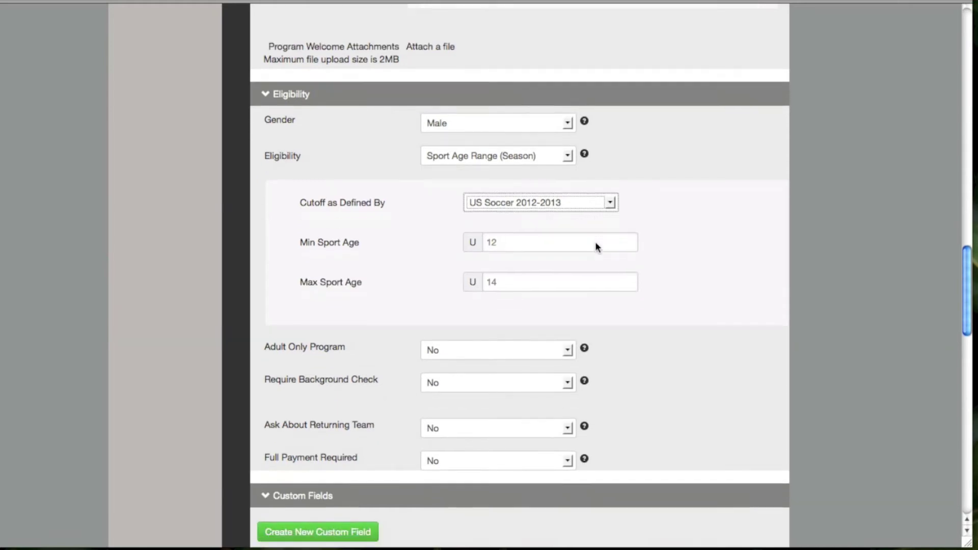
{"action": "left_click", "coordinate": [569, 71]}
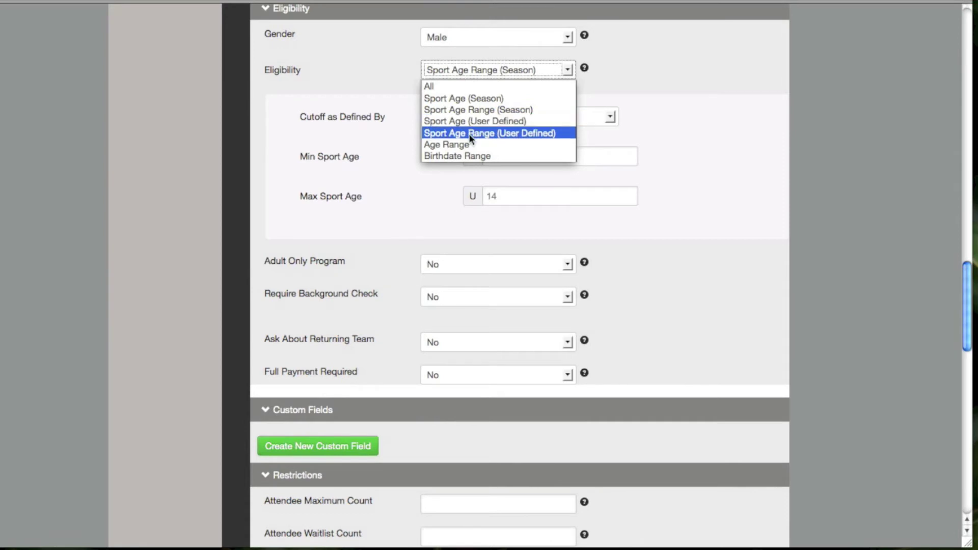
Switch Eligibility to Sport Age (User Defined) with cutoff date 01/01/2013 and sport age 12
{"action": "left_click", "coordinate": [485, 122]}
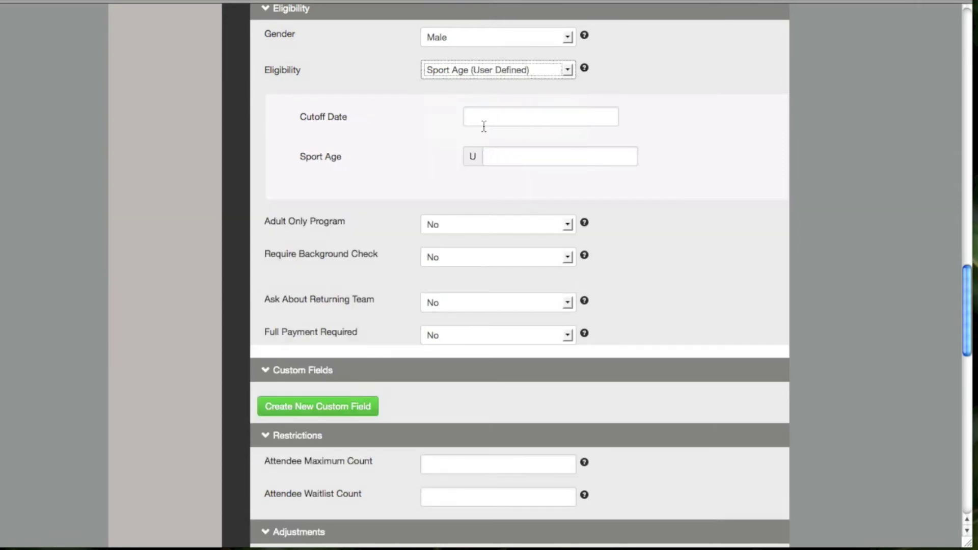
{"action": "scroll", "coordinate": [455, 125], "scroll_direction": "up", "scroll_amount": 2}
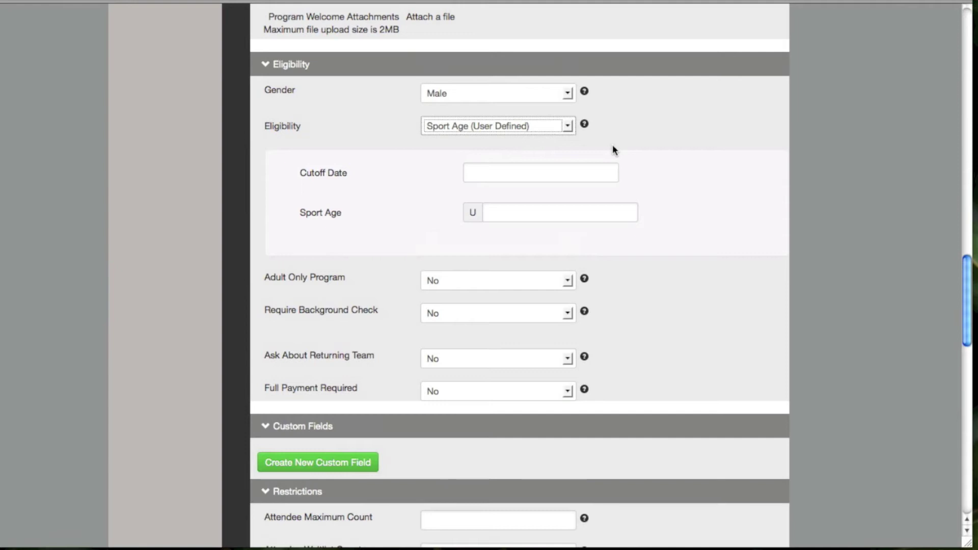
{"action": "left_click", "coordinate": [475, 170]}
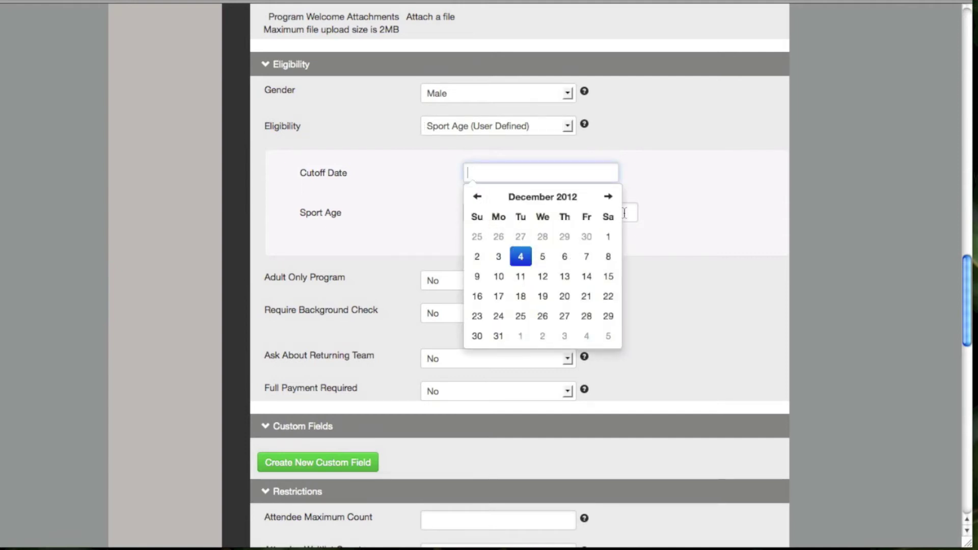
{"action": "left_click", "coordinate": [609, 198]}
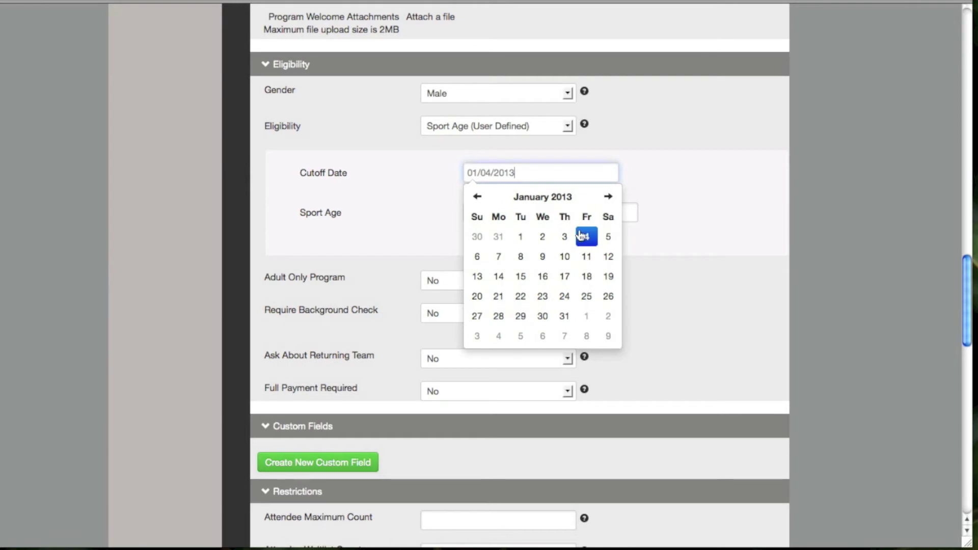
{"action": "left_click", "coordinate": [521, 238]}
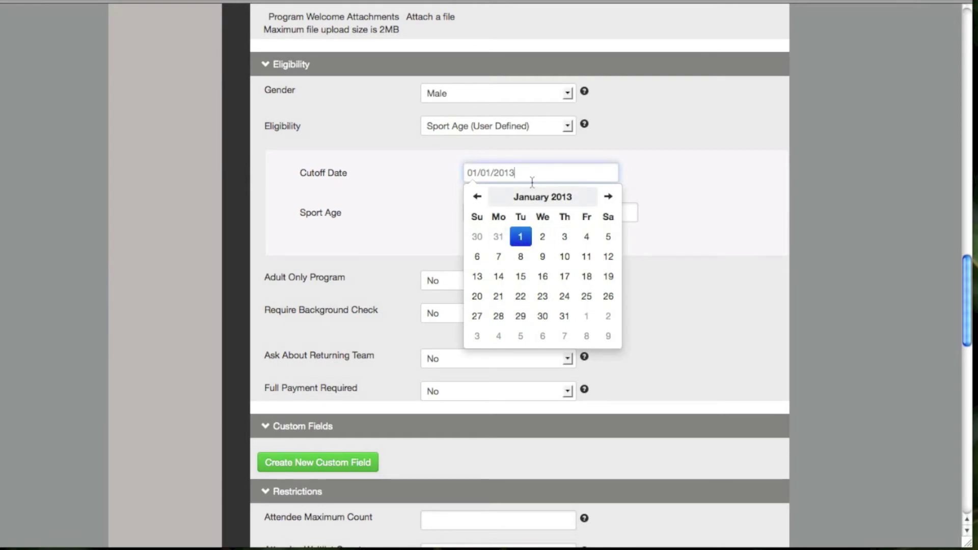
{"action": "left_click", "coordinate": [658, 195]}
{"action": "left_click", "coordinate": [503, 209]}
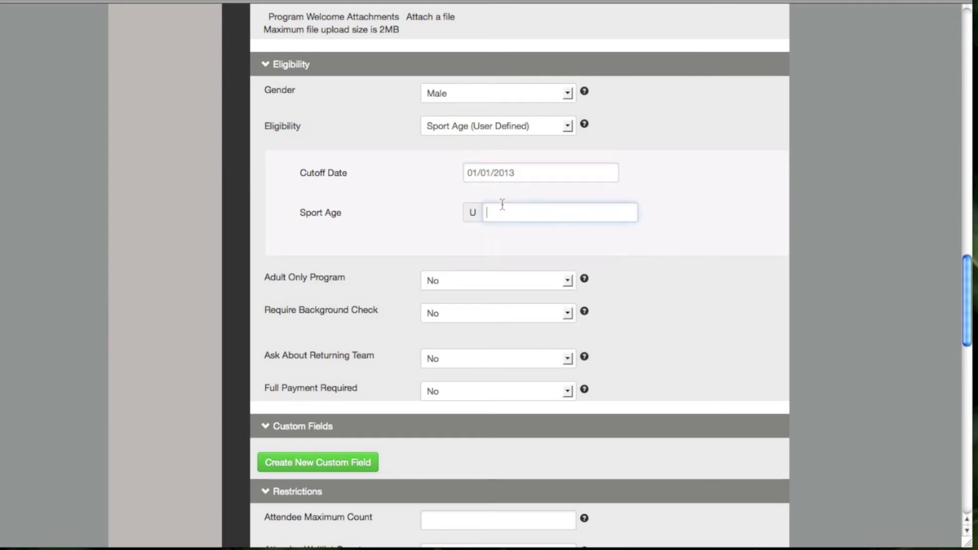
{"action": "type", "text": "12"}
Change Eligibility to Sport Age Range (User Defined) with Min Sport Age 12 and Max 15
{"action": "left_click", "coordinate": [568, 126]}
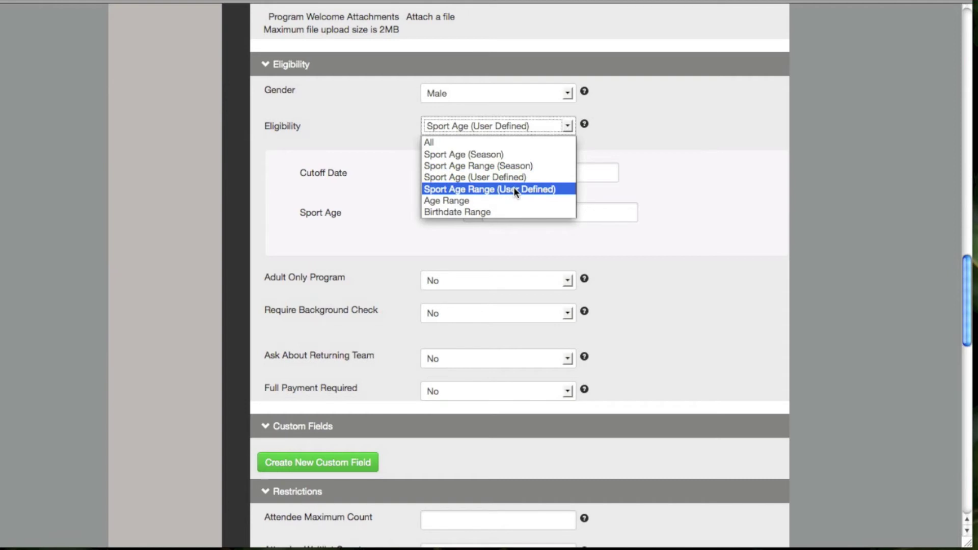
{"action": "left_click", "coordinate": [513, 190]}
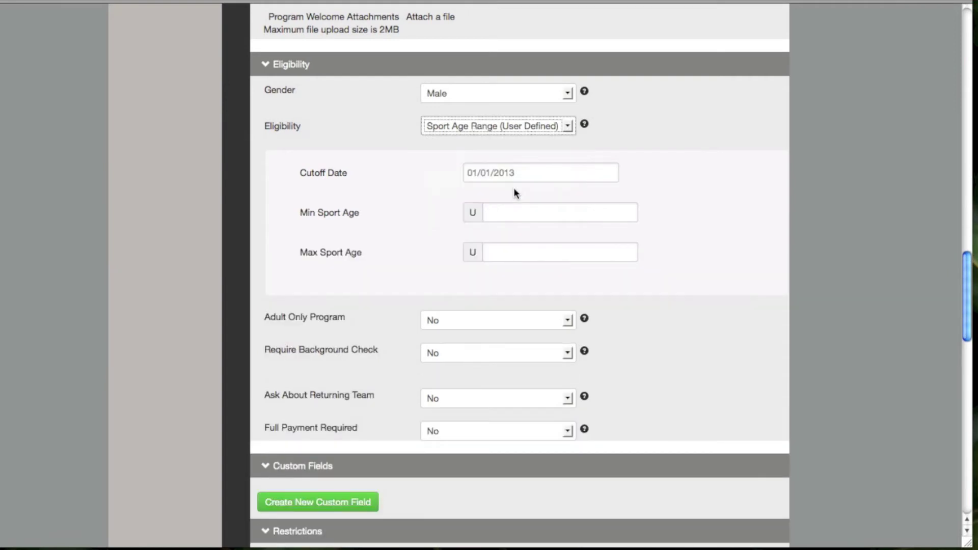
{"action": "left_click", "coordinate": [518, 212]}
{"action": "type", "text": "12"}
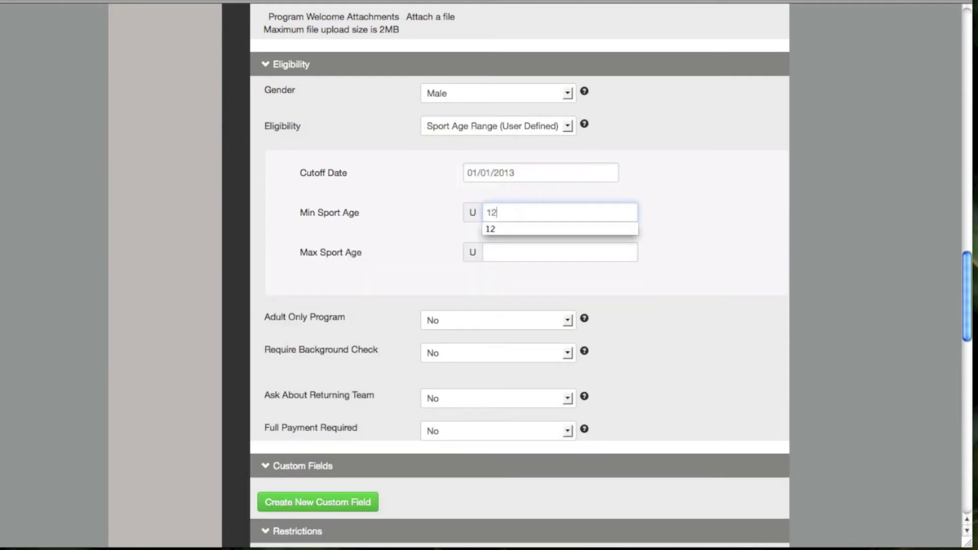
{"action": "left_click", "coordinate": [513, 252]}
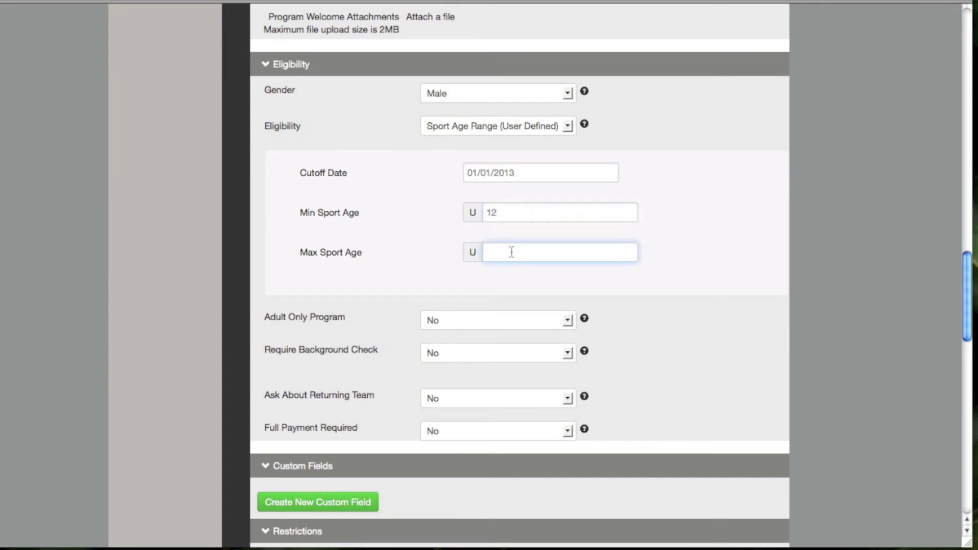
{"action": "type", "text": "15"}
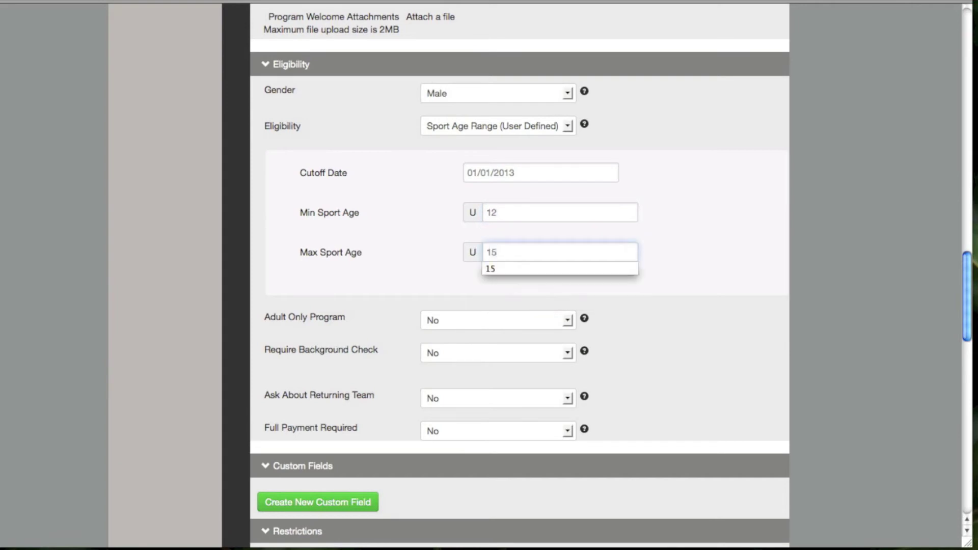
{"action": "left_click", "coordinate": [424, 247]}
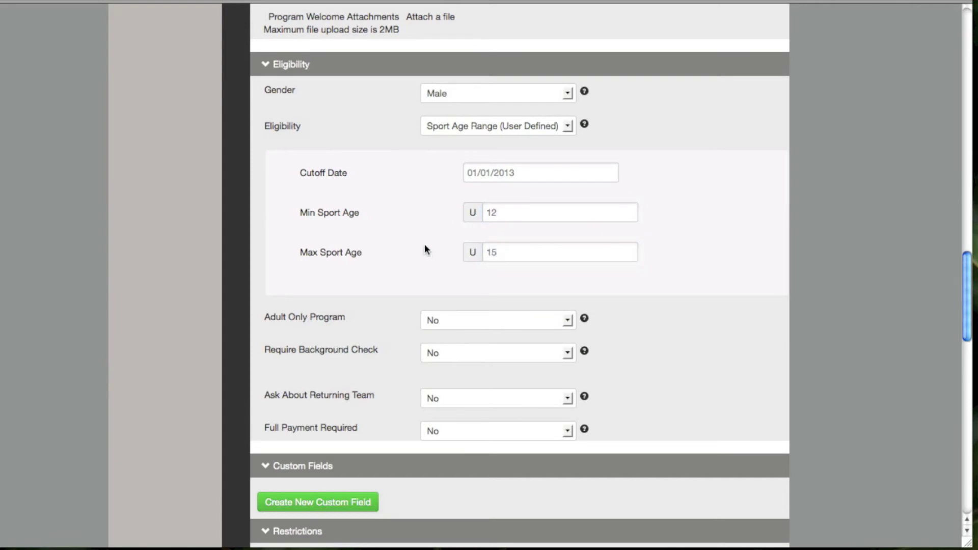
{"action": "left_click", "coordinate": [567, 126]}
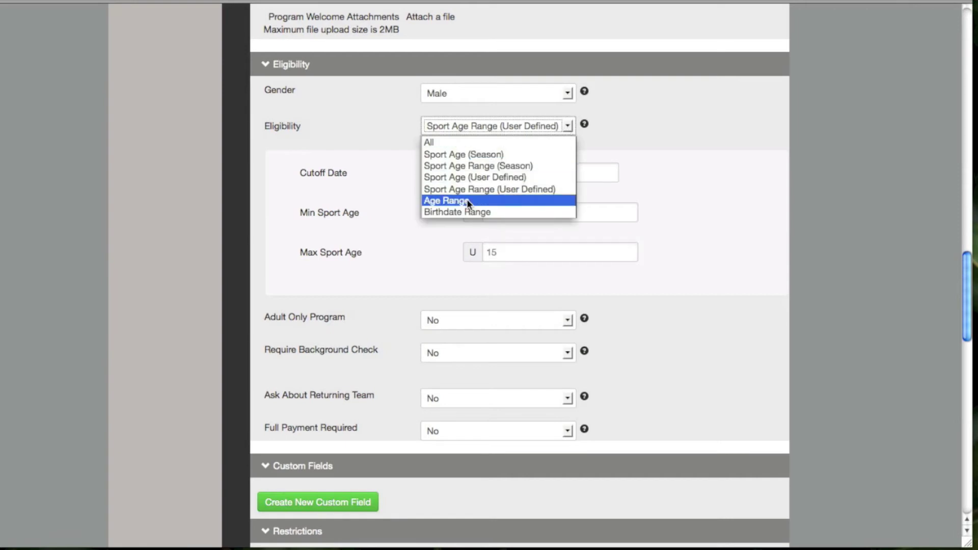
Set Eligibility to Age Range with minimum age 5 and maximum age 6
{"action": "left_click", "coordinate": [466, 198]}
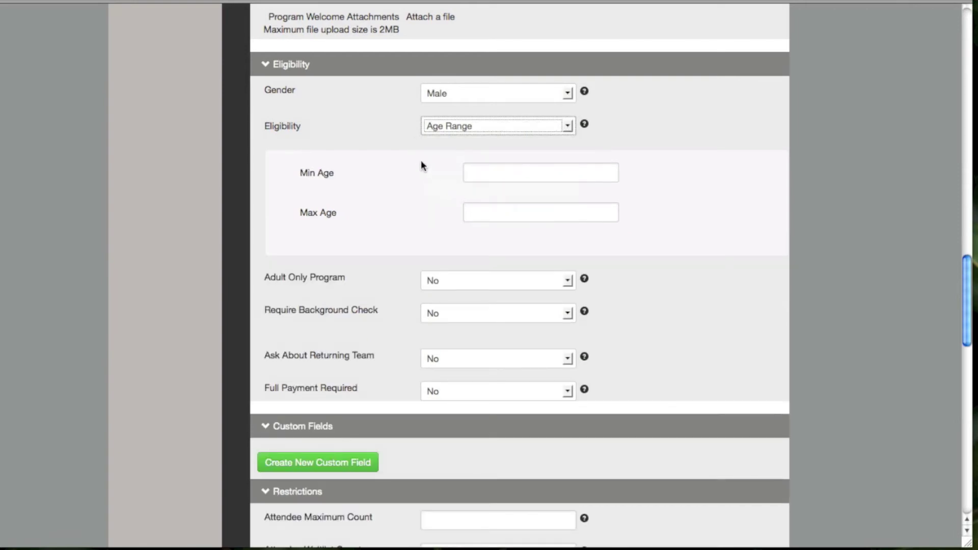
{"action": "left_click", "coordinate": [514, 171]}
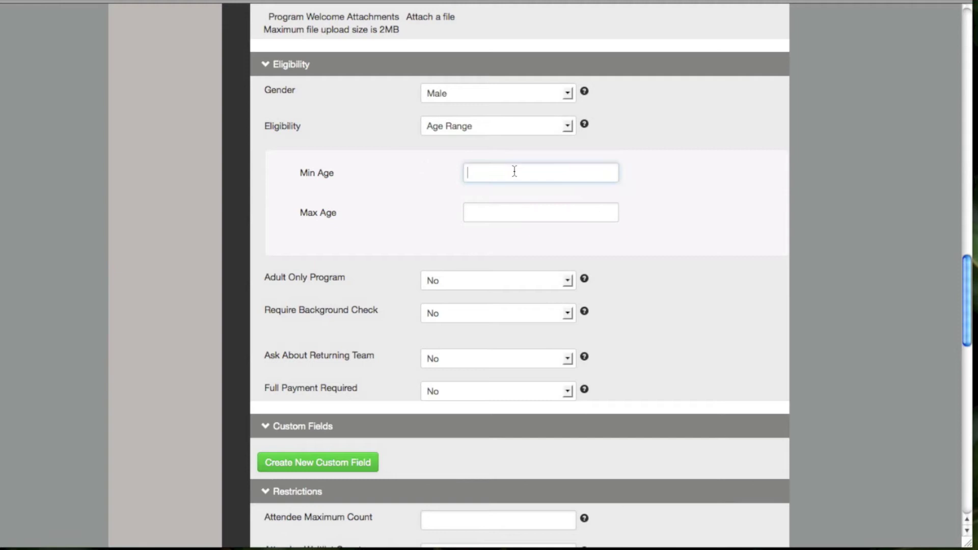
{"action": "type", "text": "5"}
{"action": "left_click", "coordinate": [516, 213]}
{"action": "type", "text": "6"}
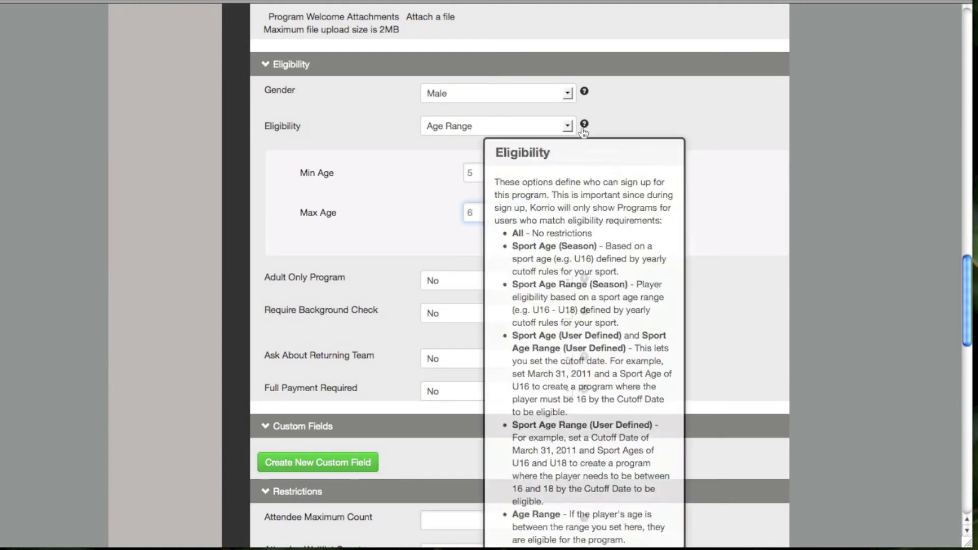
Switch Eligibility to Birthdate Range, leaving Oldest and Youngest Birthdate blank
{"action": "left_click", "coordinate": [567, 126]}
{"action": "left_click", "coordinate": [490, 212]}
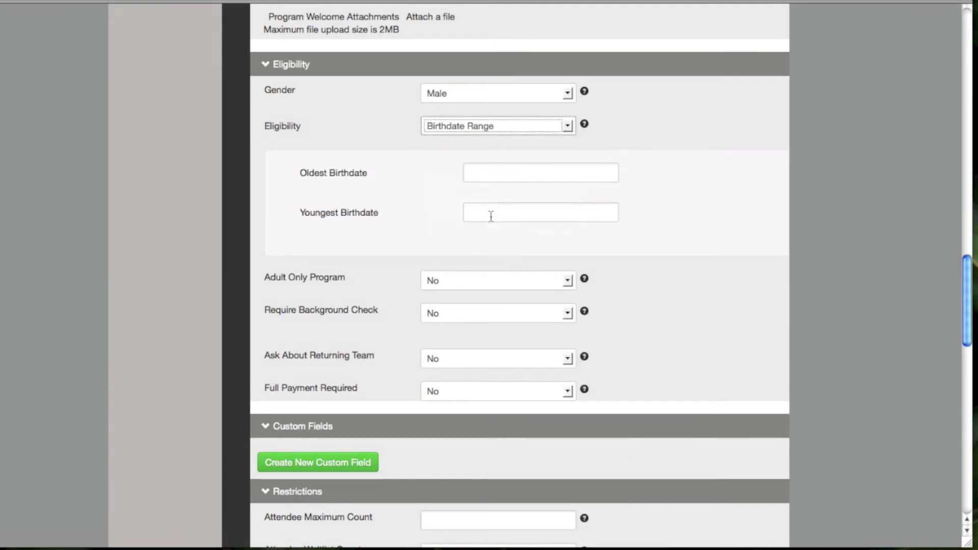
{"action": "left_click", "coordinate": [491, 172]}
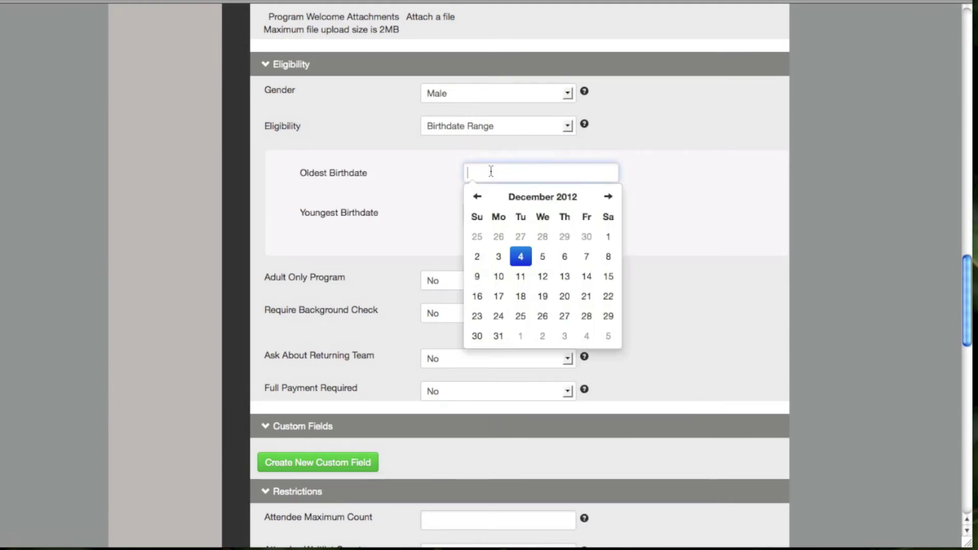
{"action": "left_click", "coordinate": [449, 211]}
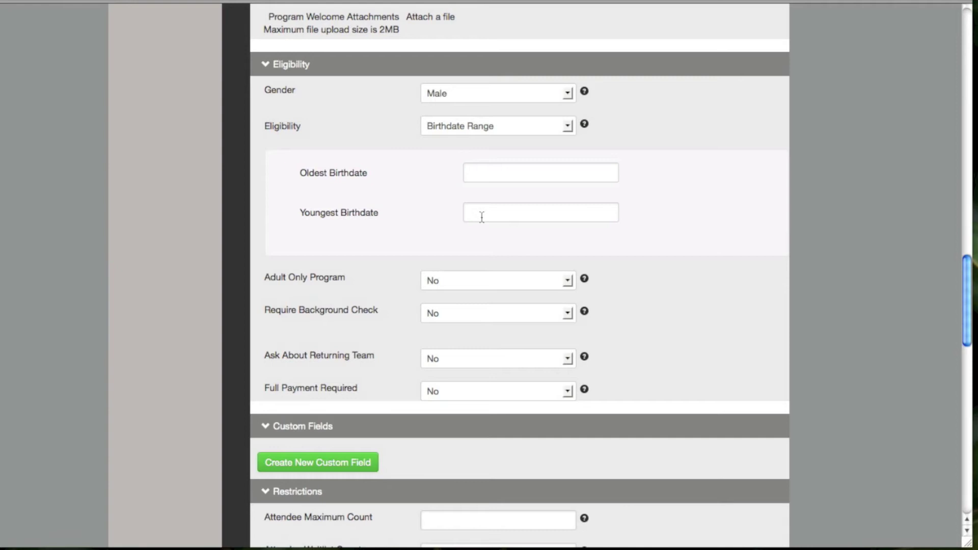
{"action": "left_click", "coordinate": [567, 128]}
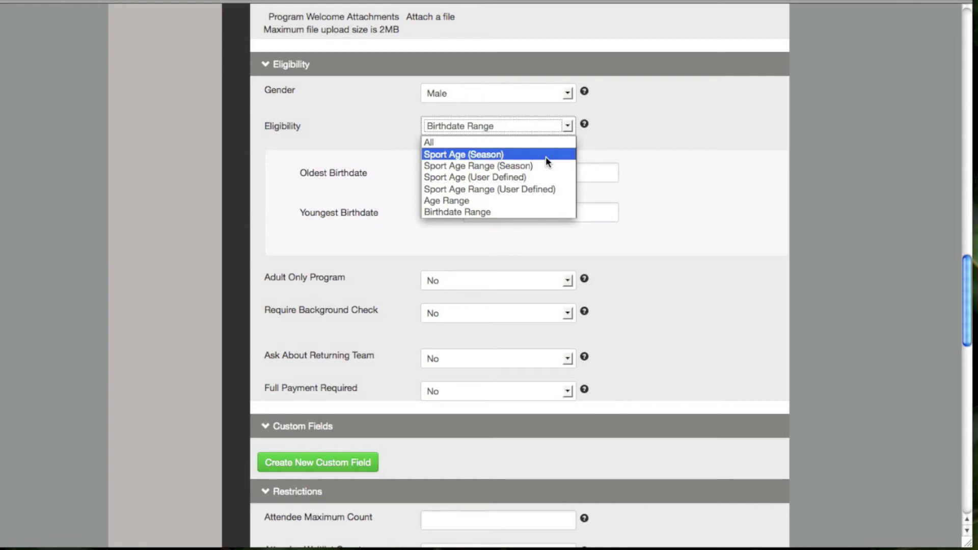
{"action": "left_click", "coordinate": [672, 135]}
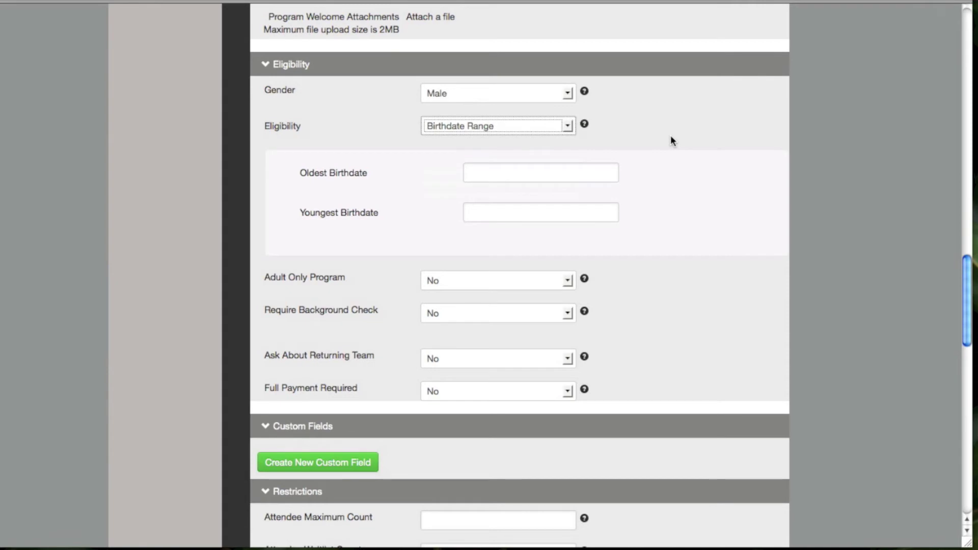
{"action": "scroll", "coordinate": [671, 136], "scroll_direction": "down", "scroll_amount": 5}
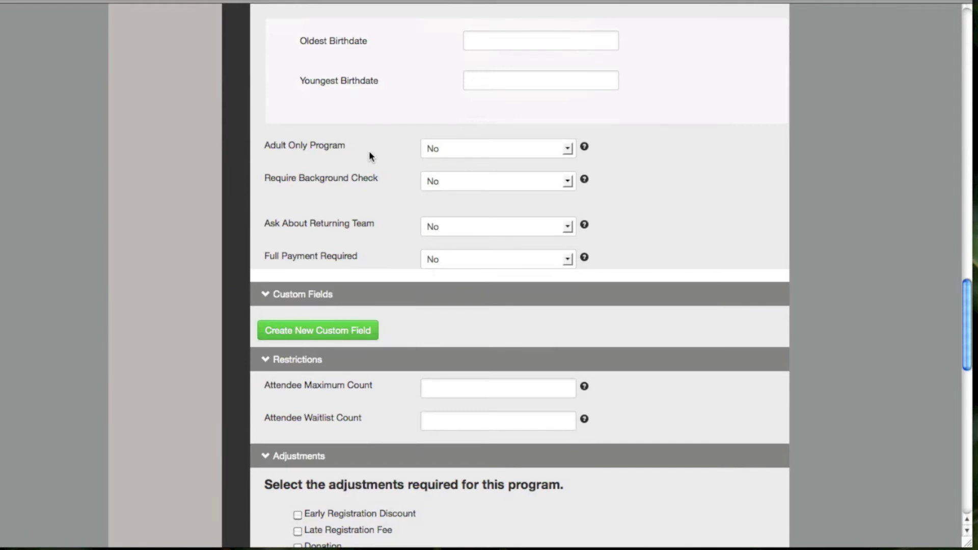
Set Adult Only Program to Yes, after briefly switching it back to No
{"action": "left_click", "coordinate": [567, 147]}
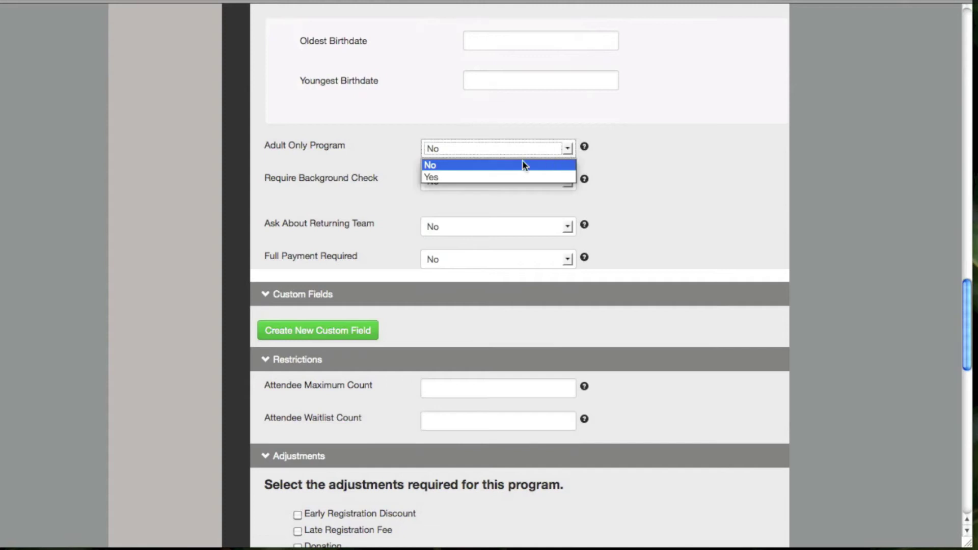
{"action": "left_click", "coordinate": [453, 180]}
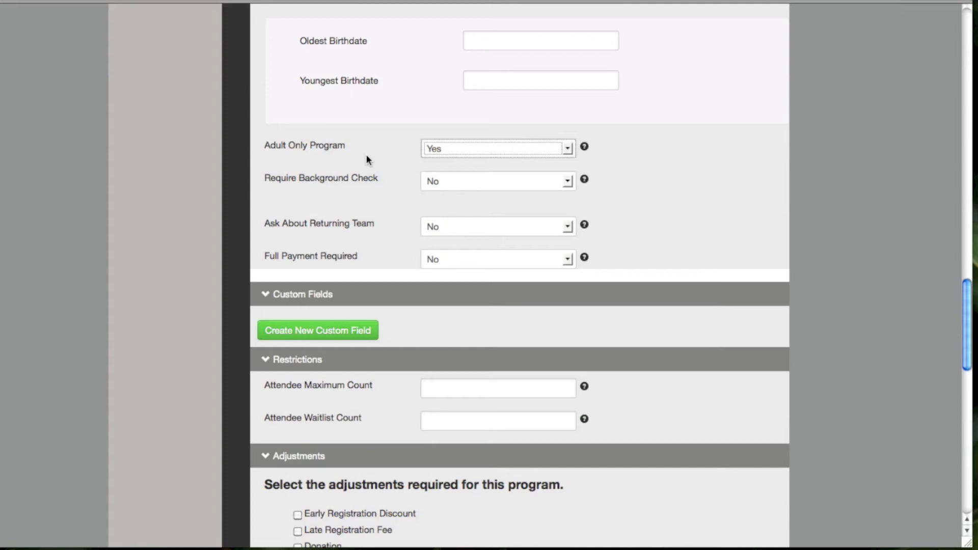
{"action": "left_click", "coordinate": [566, 148]}
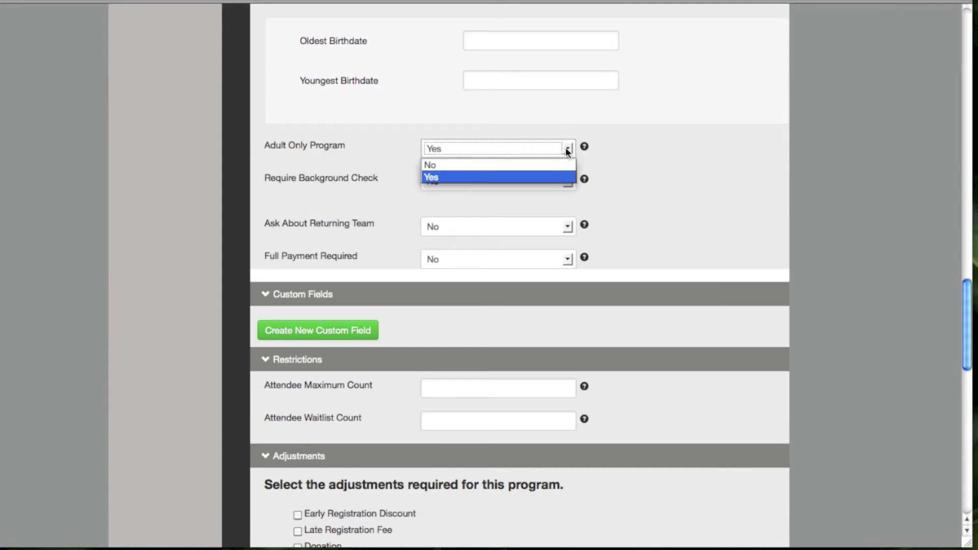
{"action": "left_click", "coordinate": [478, 165]}
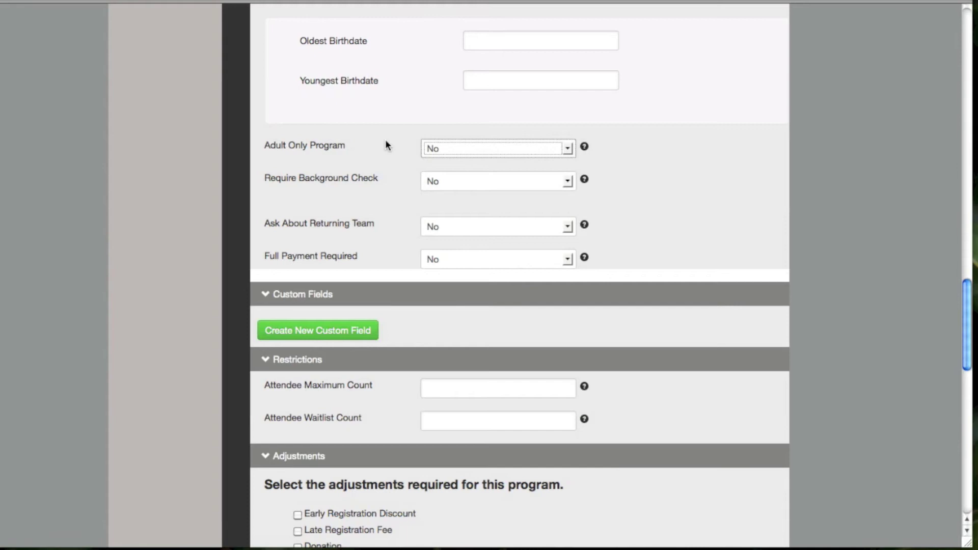
{"action": "left_click", "coordinate": [565, 149]}
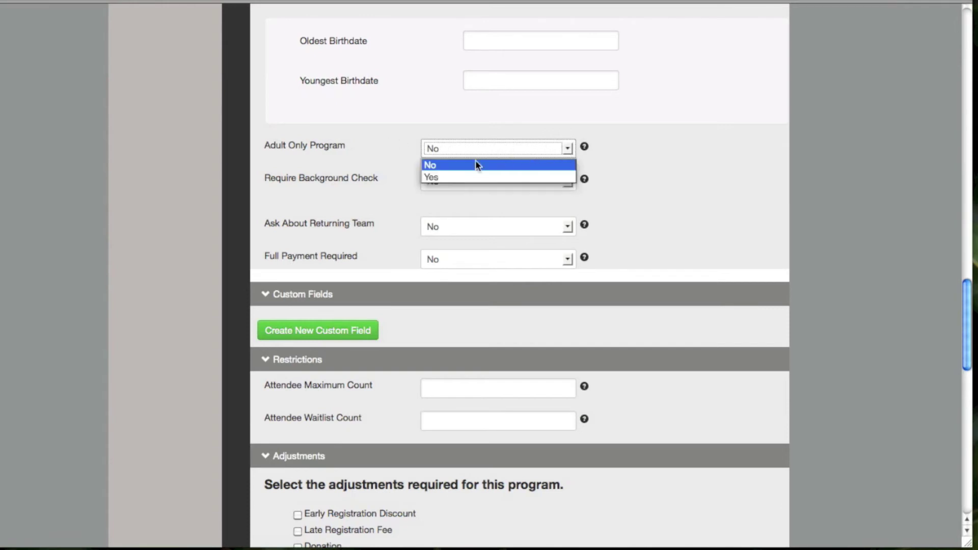
{"action": "left_click", "coordinate": [423, 178]}
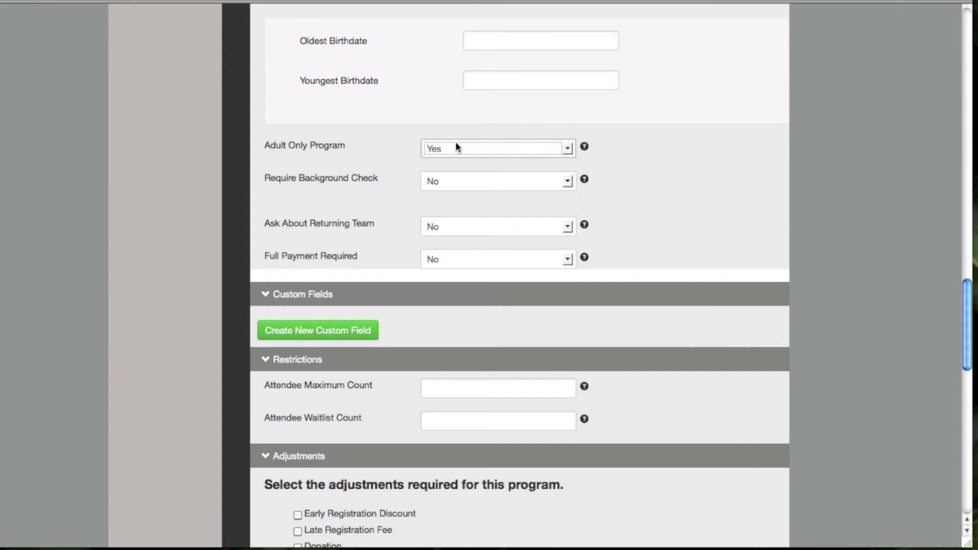
{"action": "left_click", "coordinate": [337, 196]}
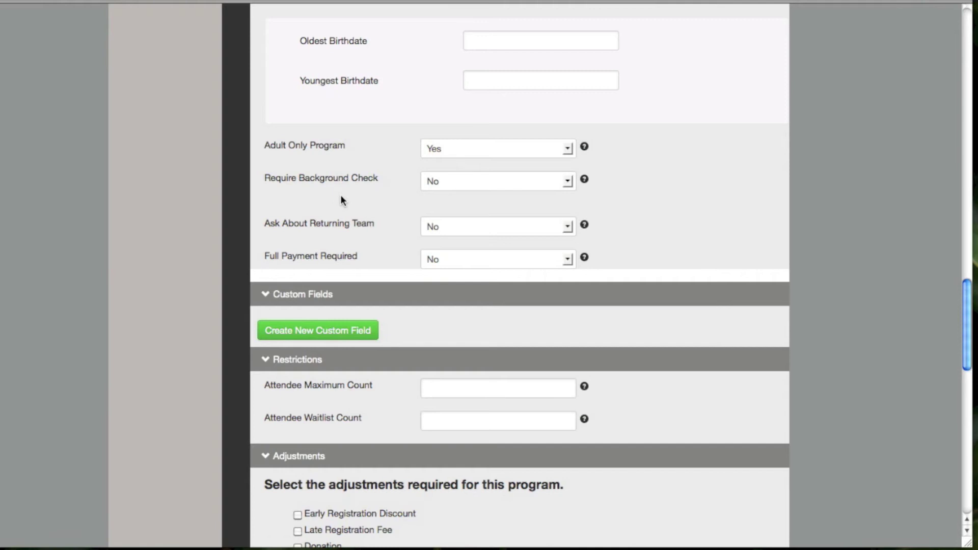
{"action": "left_click", "coordinate": [567, 182]}
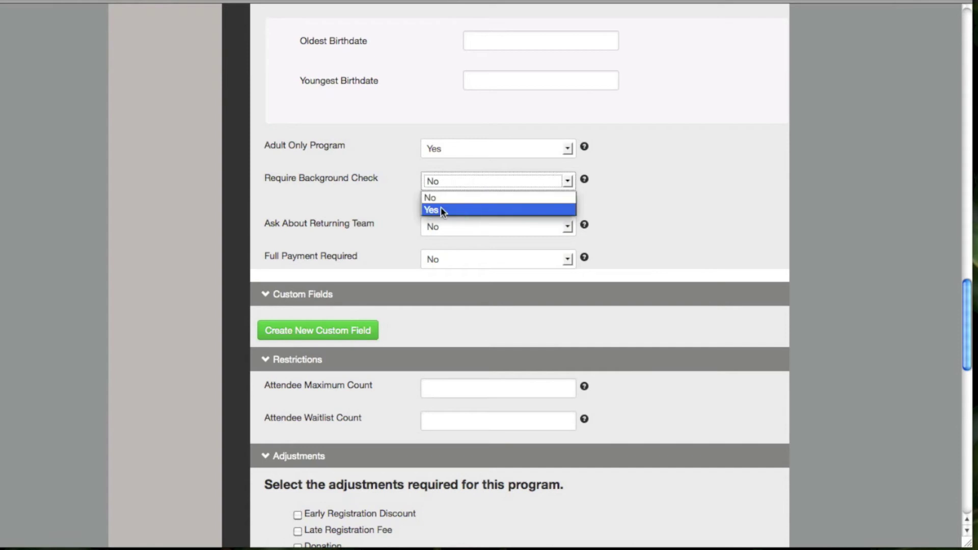
{"action": "left_click", "coordinate": [441, 210]}
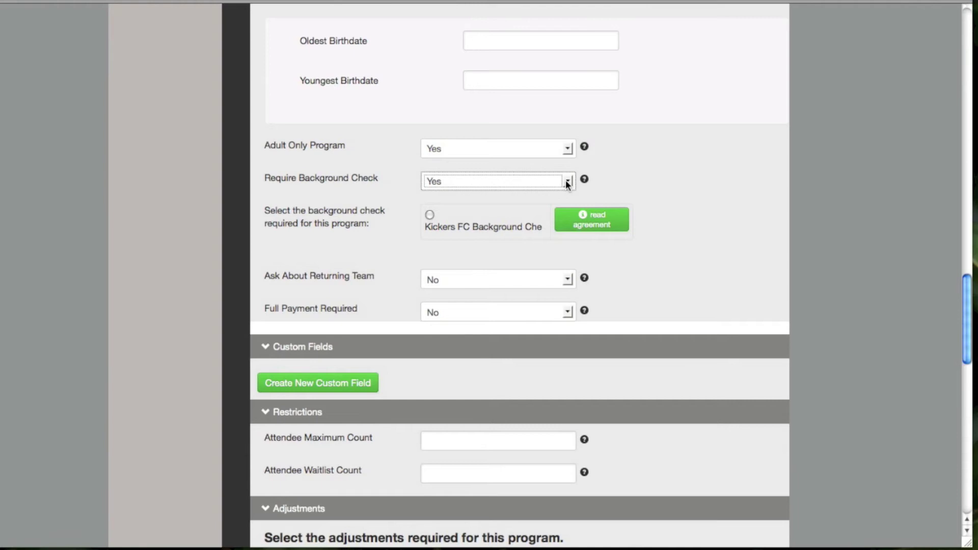
{"action": "left_click", "coordinate": [612, 178]}
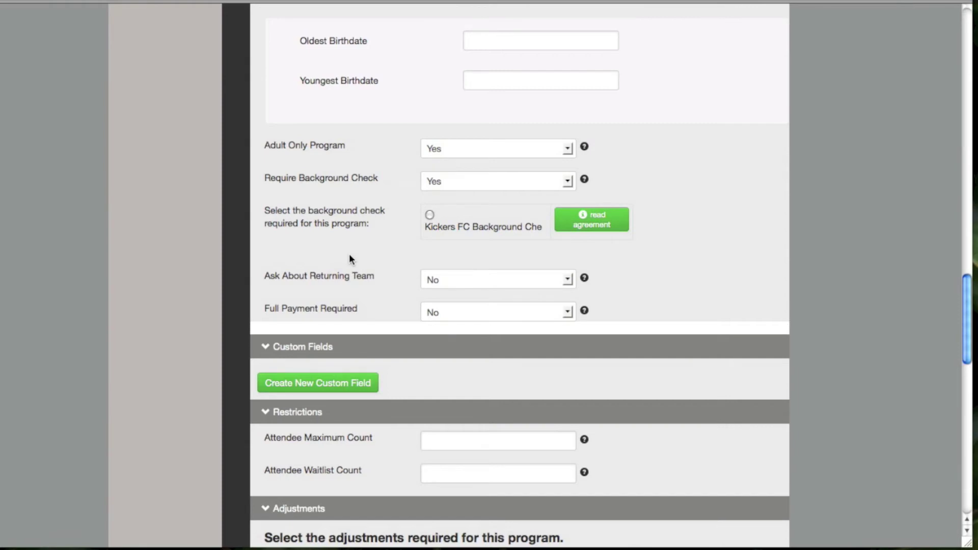
{"action": "left_click", "coordinate": [567, 181]}
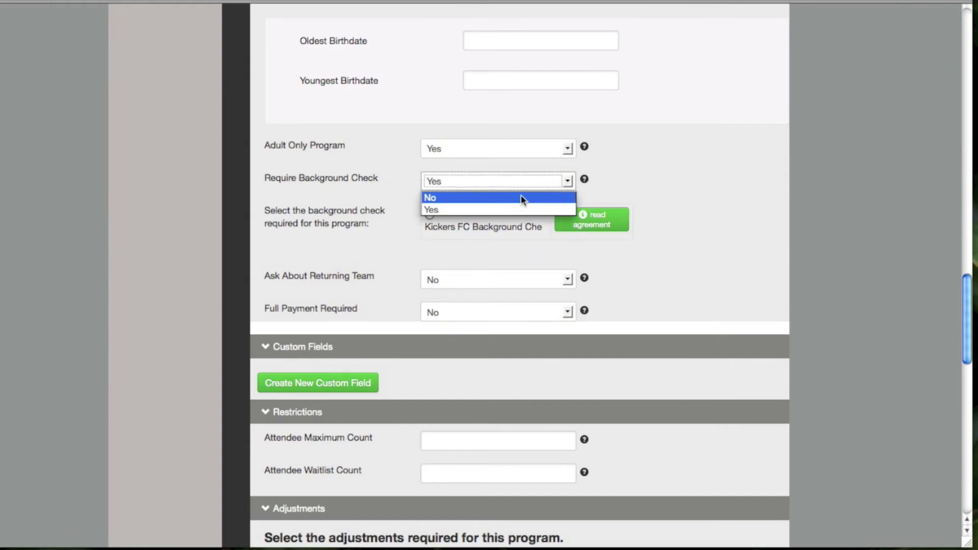
{"action": "left_click", "coordinate": [521, 199]}
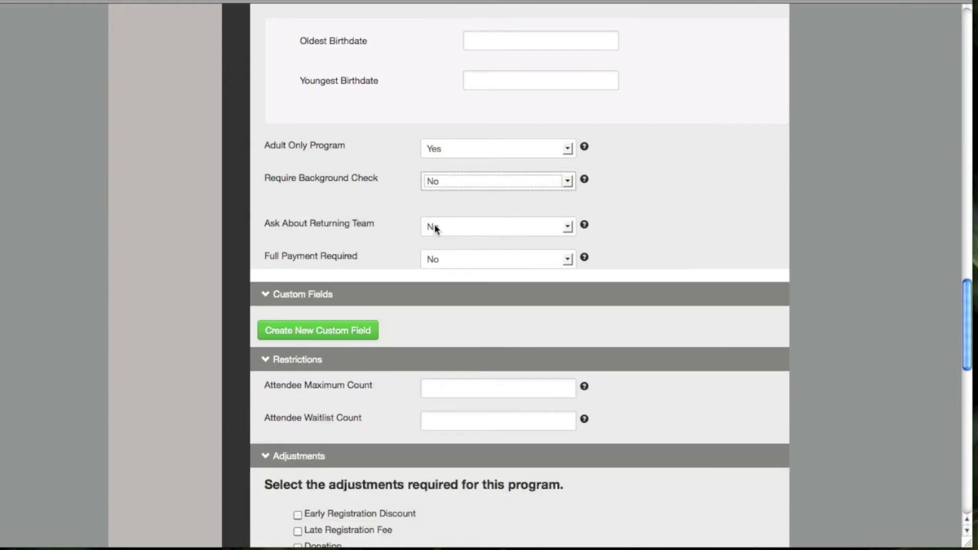
{"action": "left_click", "coordinate": [569, 227]}
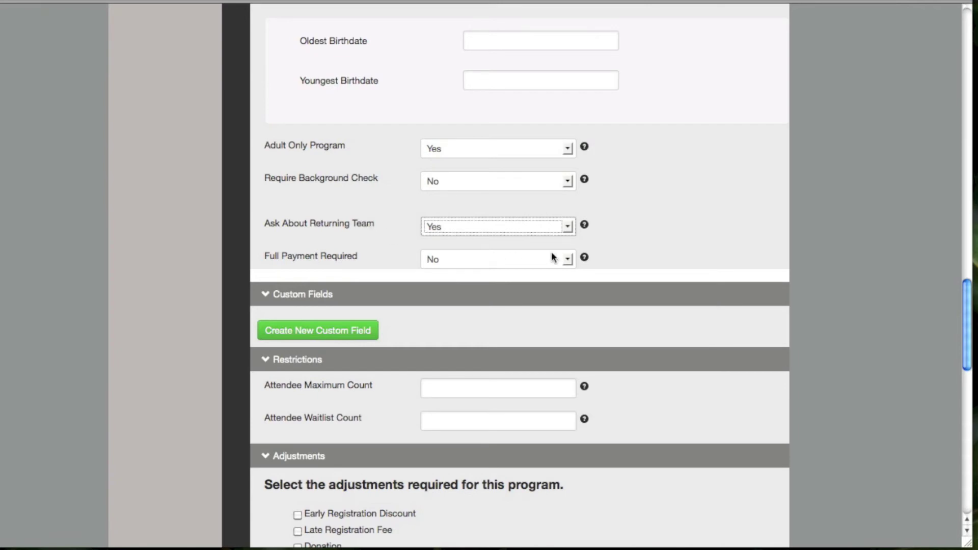
{"action": "left_click", "coordinate": [567, 227]}
{"action": "left_click", "coordinate": [489, 243]}
{"action": "left_click", "coordinate": [567, 259]}
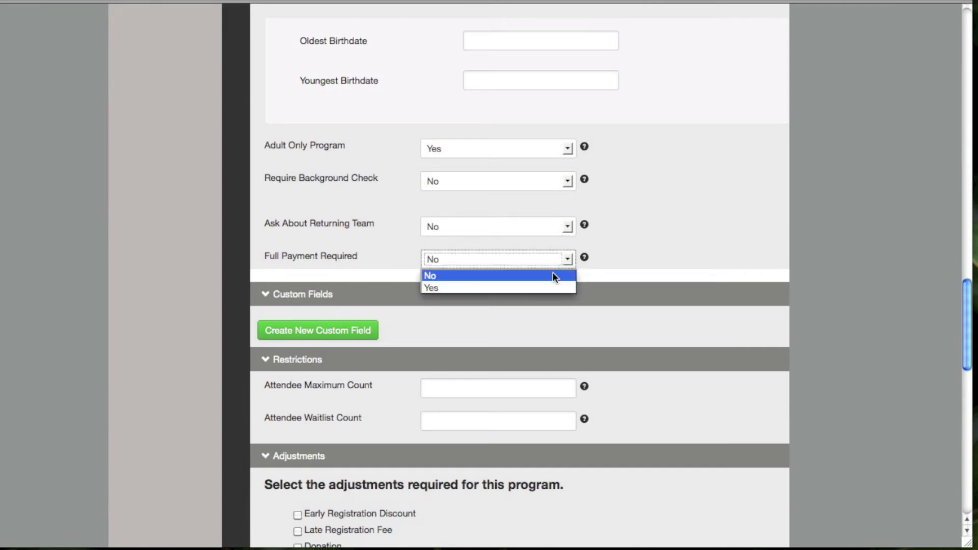
{"action": "left_click", "coordinate": [539, 285]}
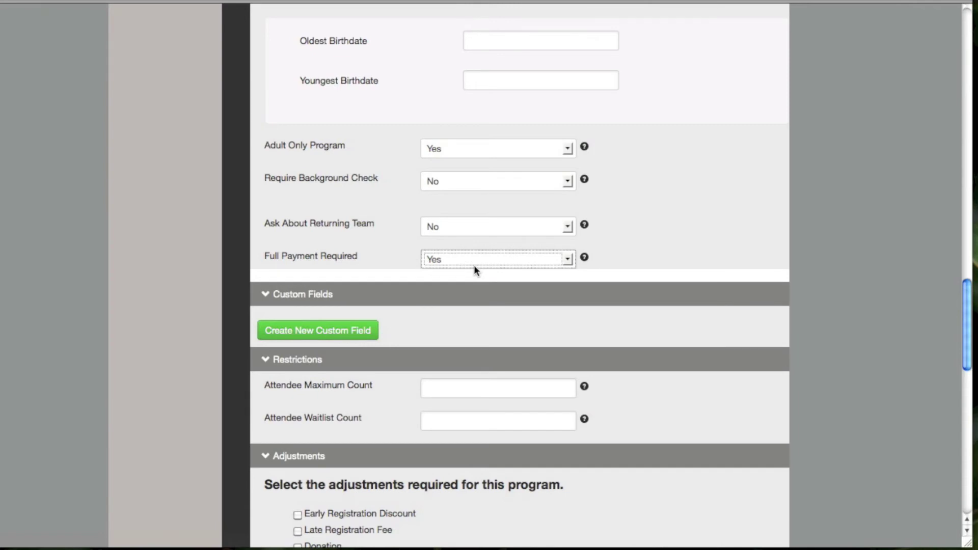
{"action": "left_click", "coordinate": [567, 261]}
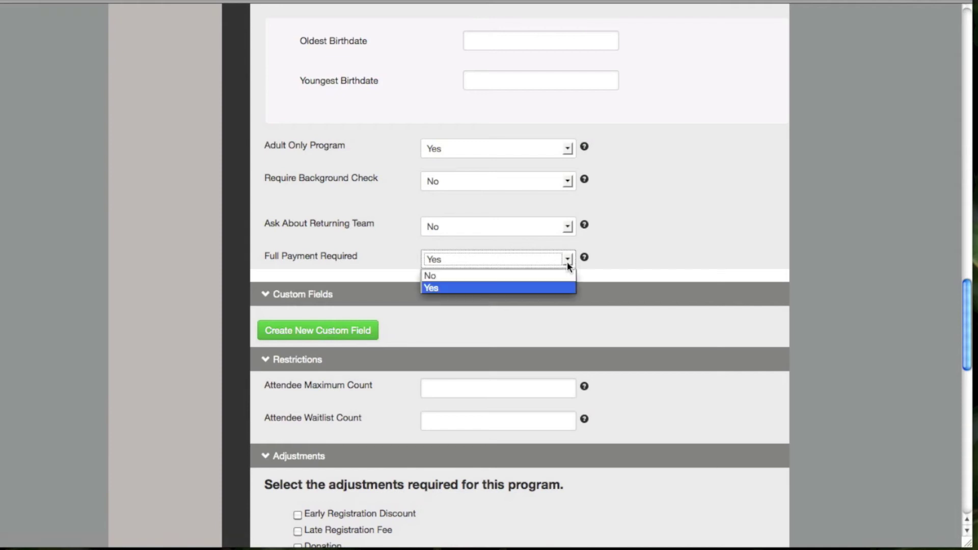
{"action": "left_click", "coordinate": [496, 274]}
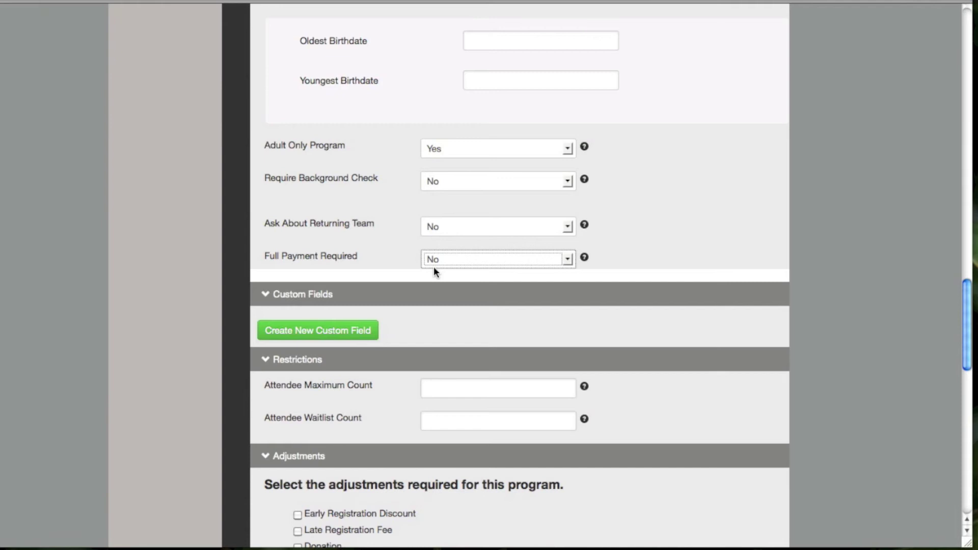
{"action": "scroll", "coordinate": [438, 270], "scroll_direction": "down", "scroll_amount": 4}
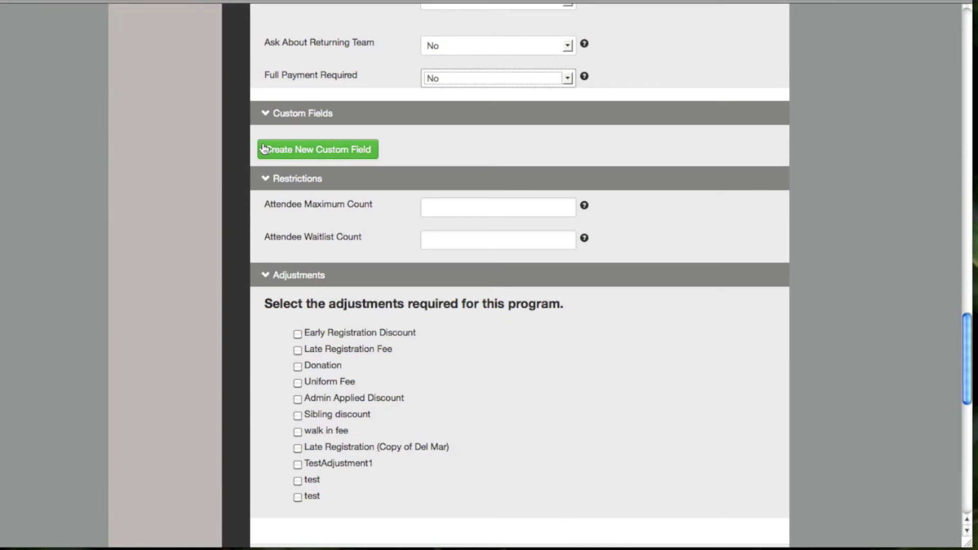
Add a new custom field and set its type to radio, after trying text and textarea
{"action": "left_click", "coordinate": [307, 151]}
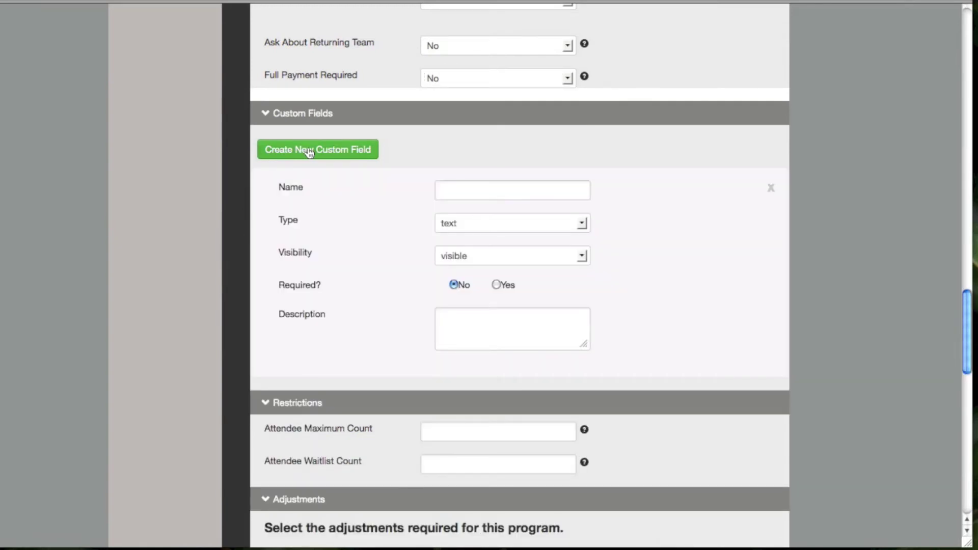
{"action": "left_click", "coordinate": [479, 190]}
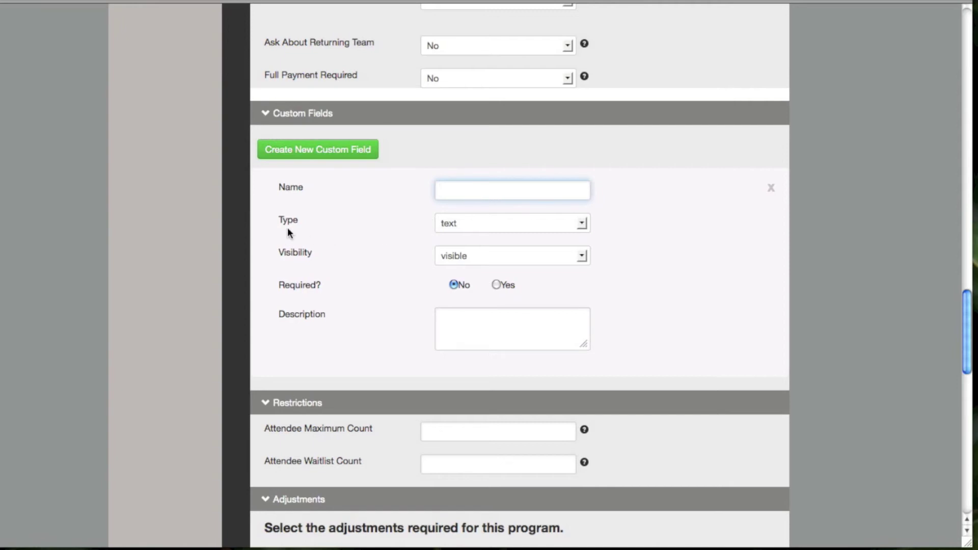
{"action": "left_click", "coordinate": [582, 224]}
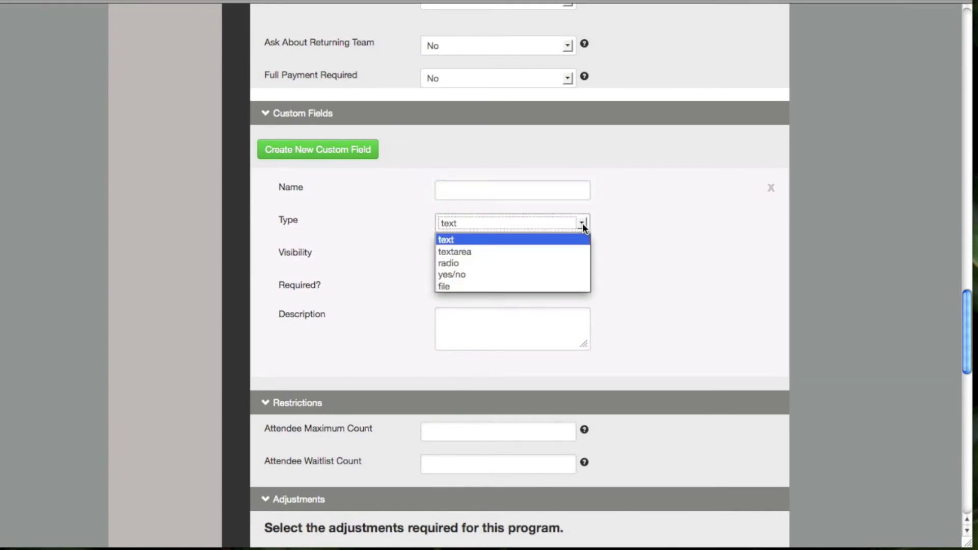
{"action": "left_click", "coordinate": [441, 240]}
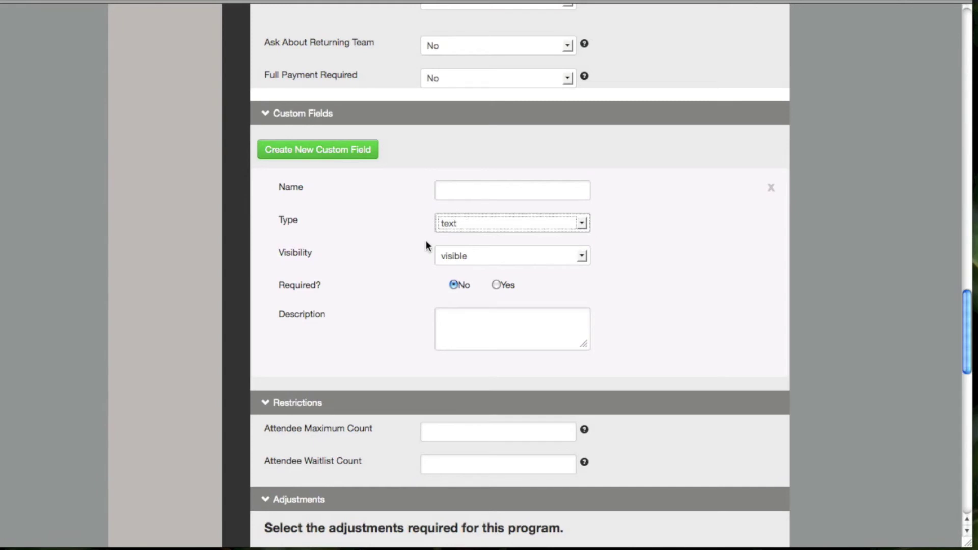
{"action": "left_click", "coordinate": [582, 224]}
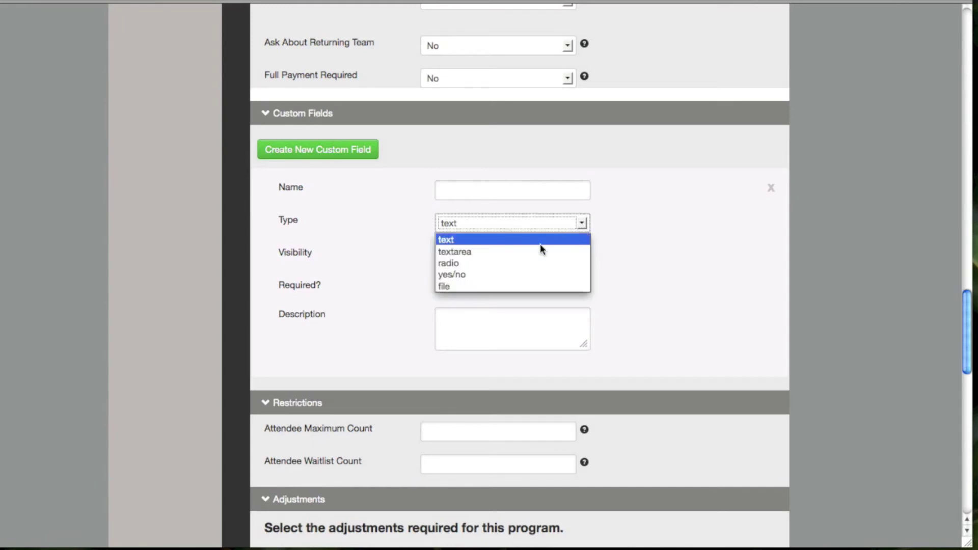
{"action": "left_click", "coordinate": [503, 253]}
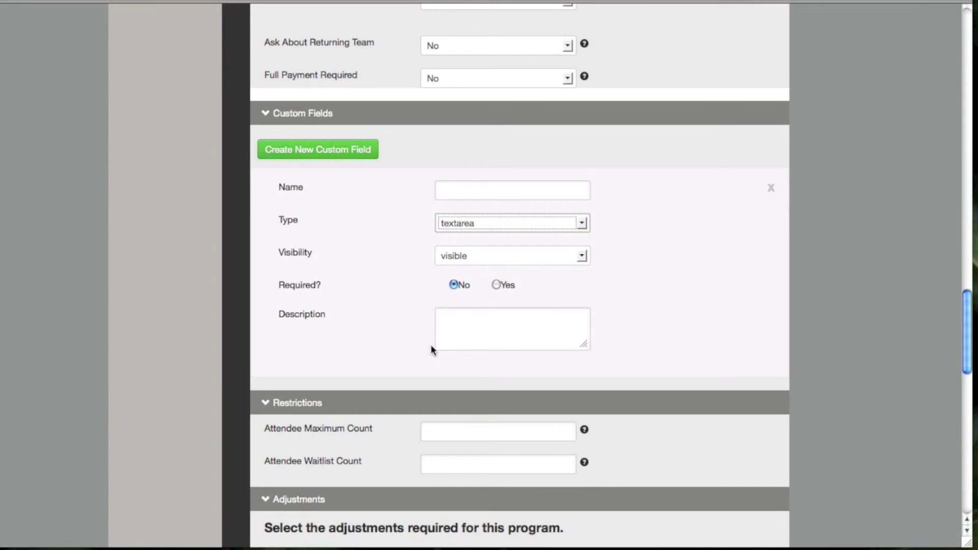
{"action": "left_click", "coordinate": [449, 332]}
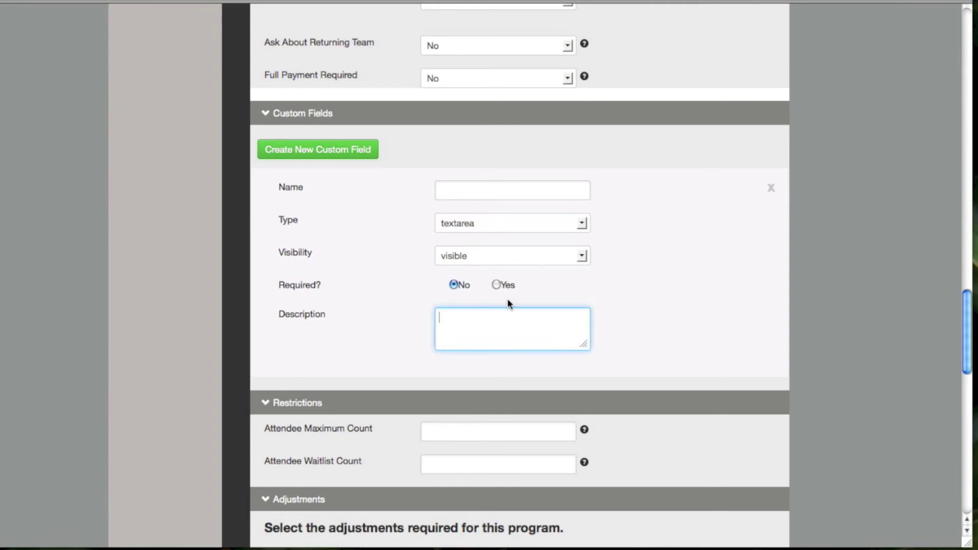
{"action": "left_click", "coordinate": [583, 224]}
{"action": "left_click", "coordinate": [488, 263]}
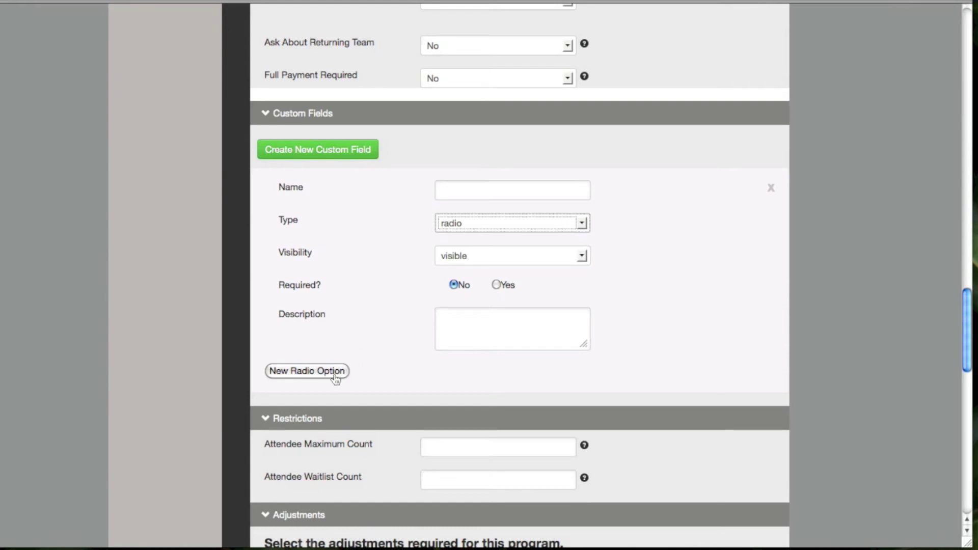
Name the field 'T-shirt size', add options small, medium, large, then change type to yes/no
{"action": "left_click", "coordinate": [473, 193]}
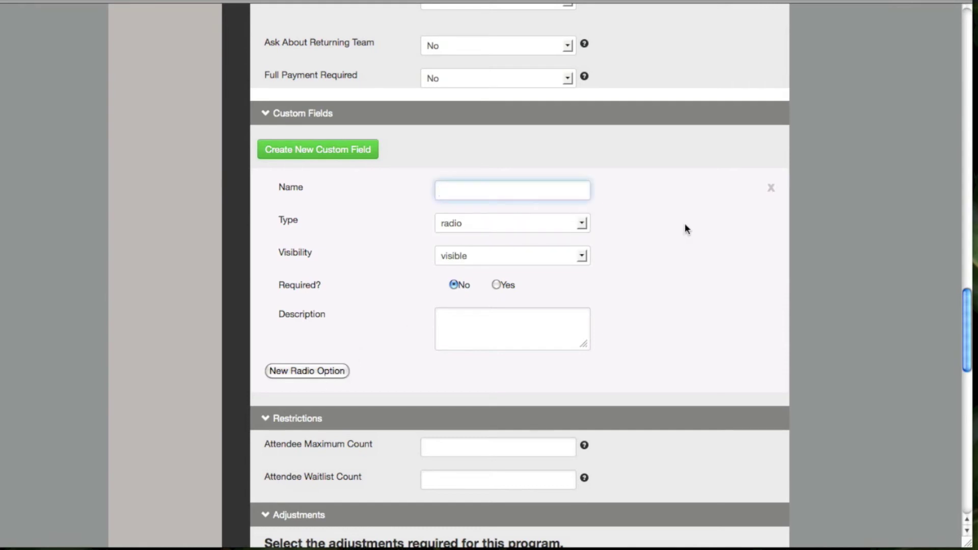
{"action": "type", "text": "T-shirt size"}
{"action": "left_click", "coordinate": [293, 374]}
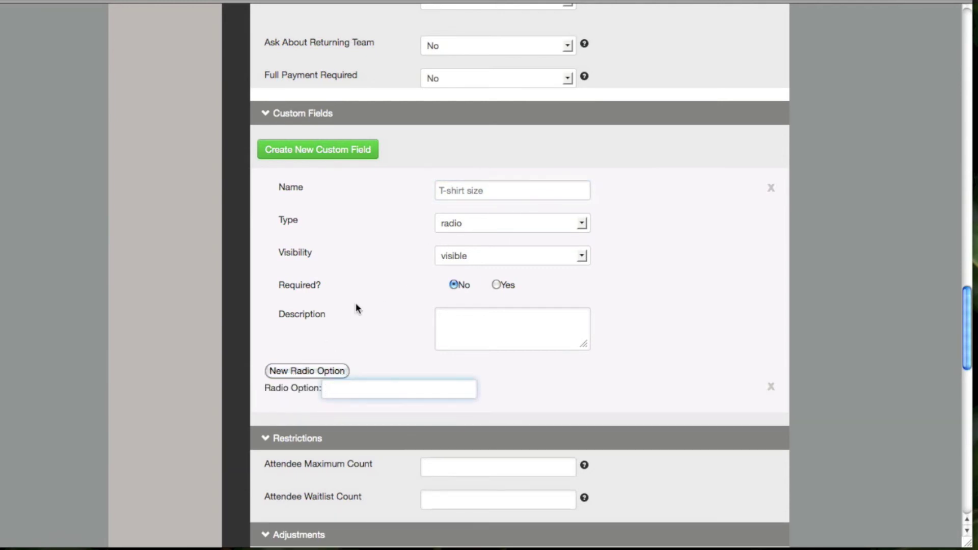
{"action": "type", "text": "small"}
{"action": "left_click", "coordinate": [312, 370]}
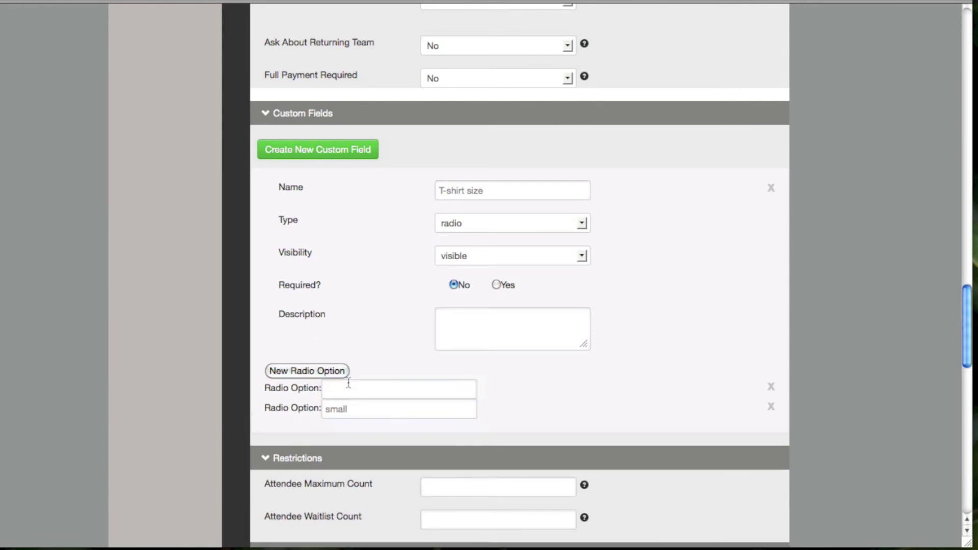
{"action": "type", "text": "medium"}
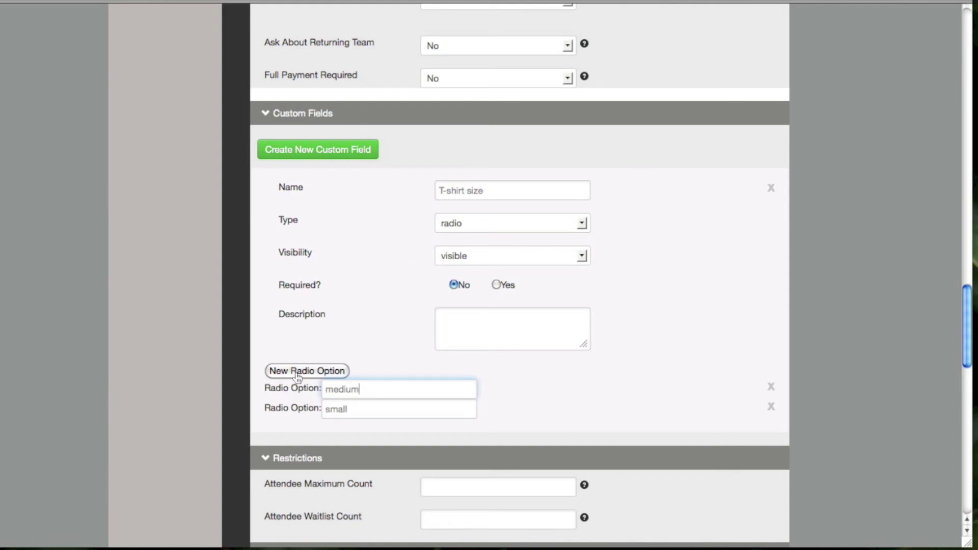
{"action": "left_click", "coordinate": [298, 375]}
{"action": "type", "text": "large"}
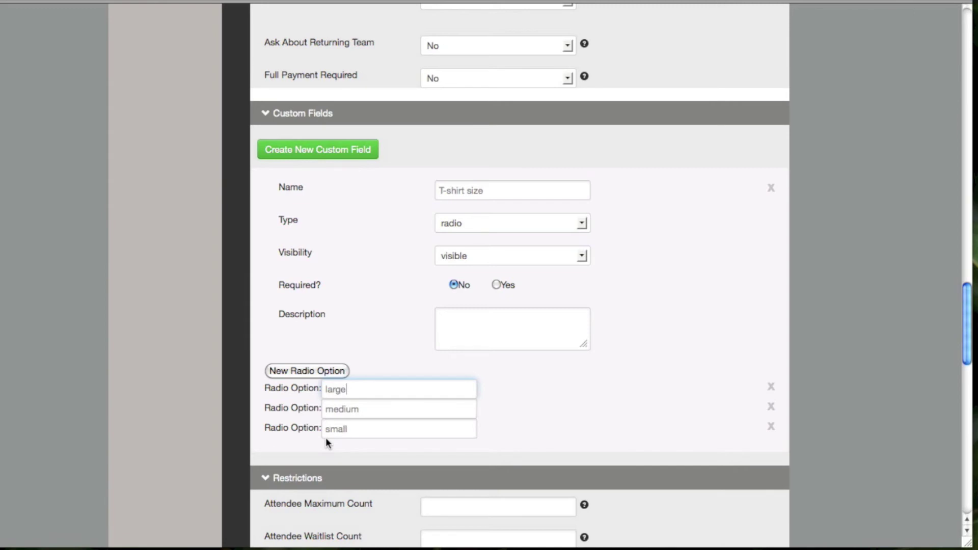
{"action": "left_click", "coordinate": [582, 224]}
{"action": "left_click", "coordinate": [521, 275]}
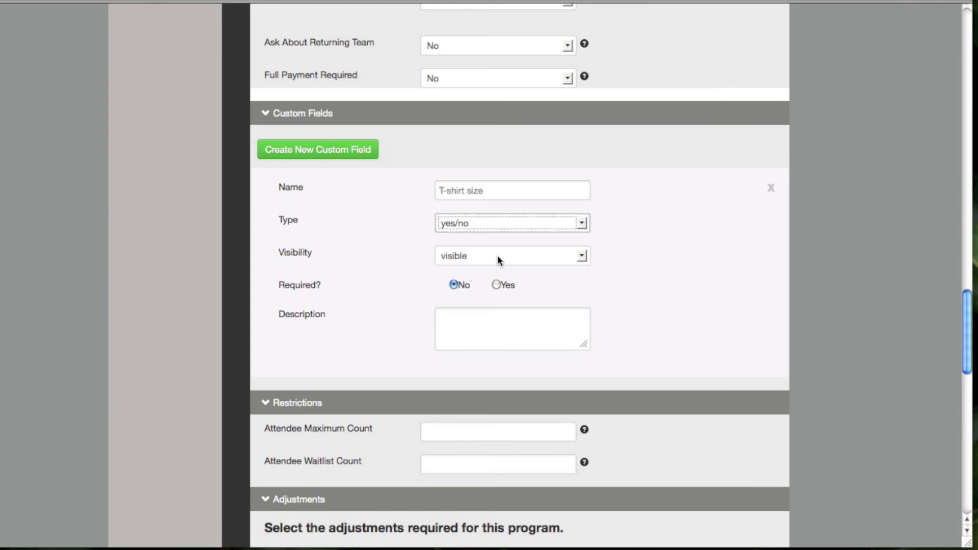
{"action": "left_click", "coordinate": [581, 256]}
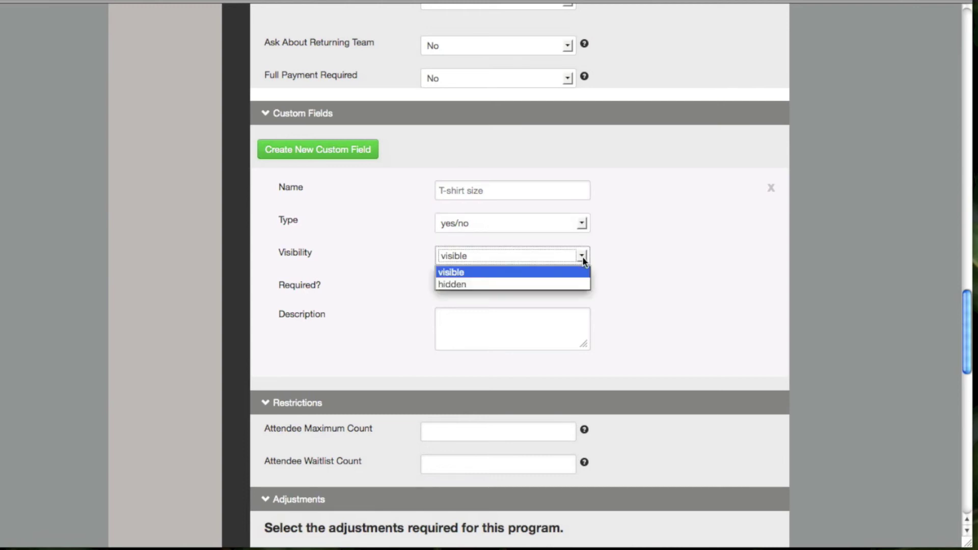
{"action": "left_click", "coordinate": [448, 273]}
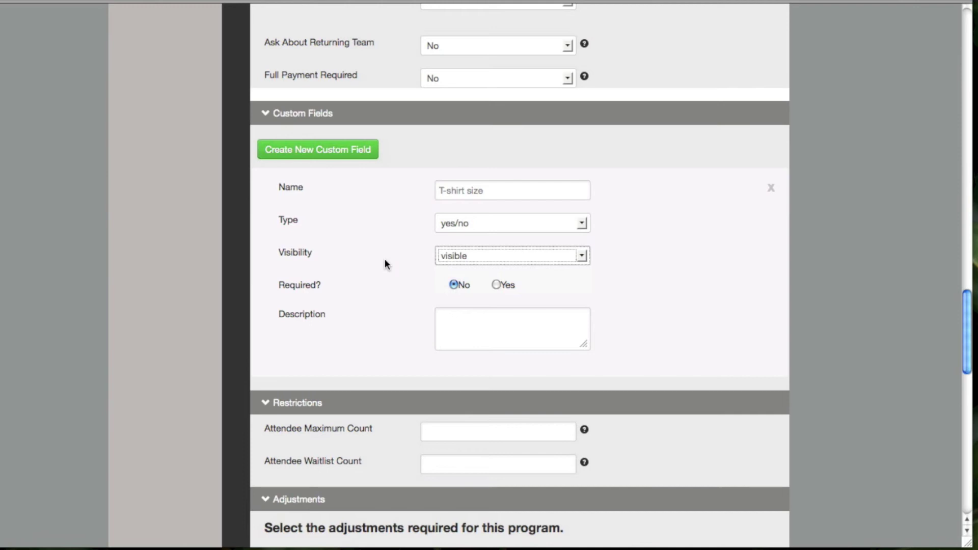
{"action": "left_click", "coordinate": [586, 260]}
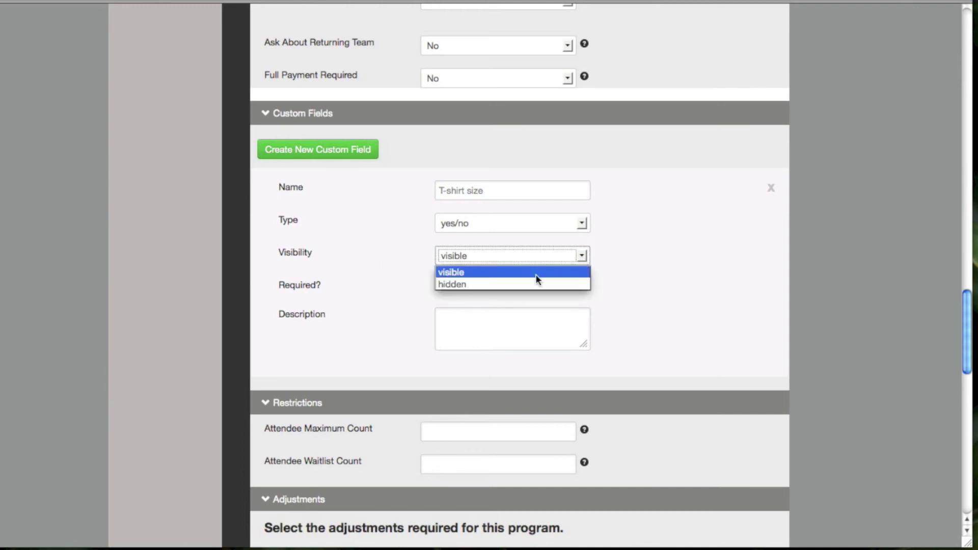
{"action": "left_click", "coordinate": [443, 285]}
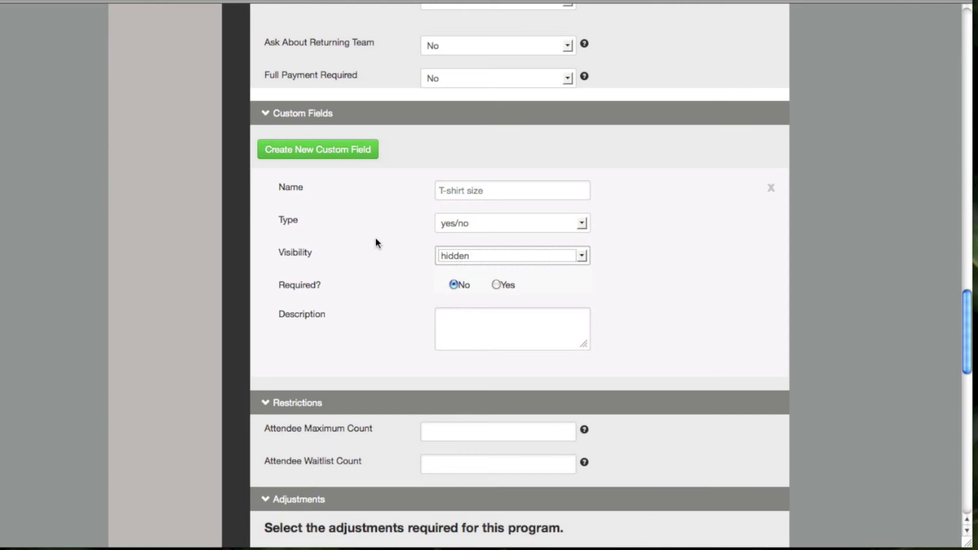
{"action": "left_click", "coordinate": [582, 255]}
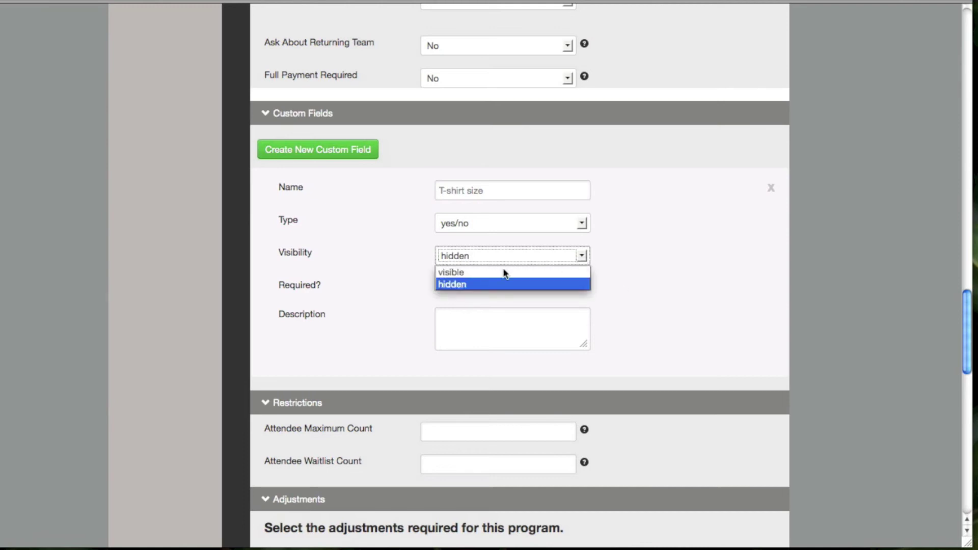
{"action": "left_click", "coordinate": [456, 271]}
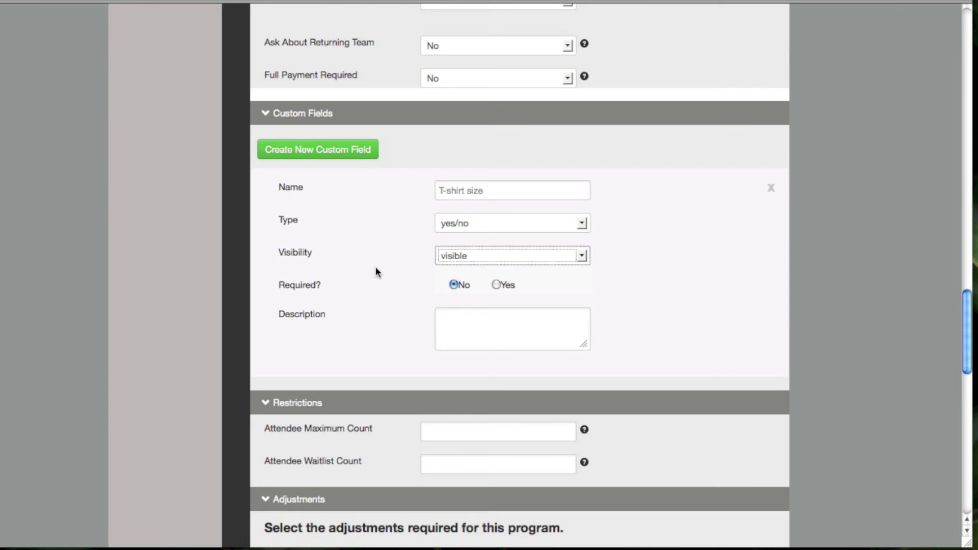
{"action": "scroll", "coordinate": [376, 270], "scroll_direction": "down", "scroll_amount": 2}
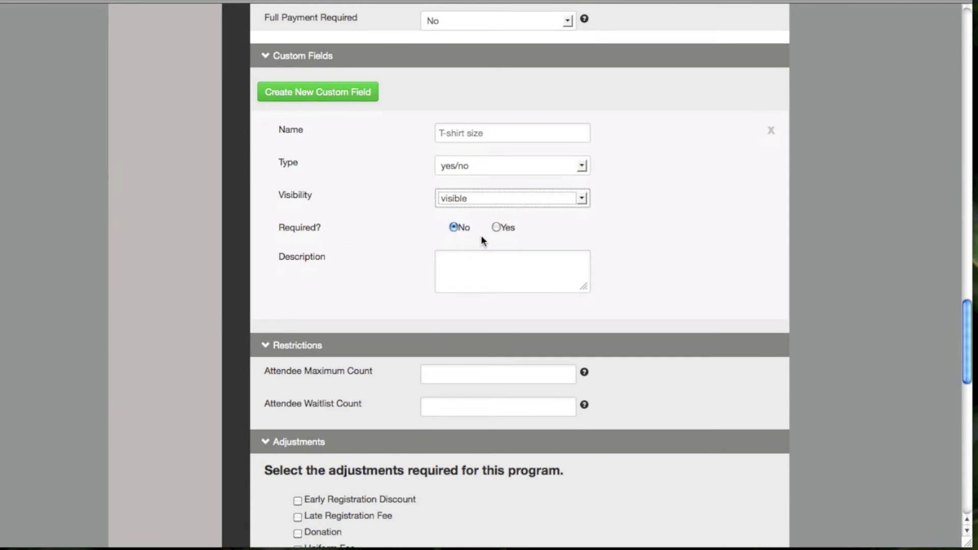
{"action": "left_click", "coordinate": [497, 229]}
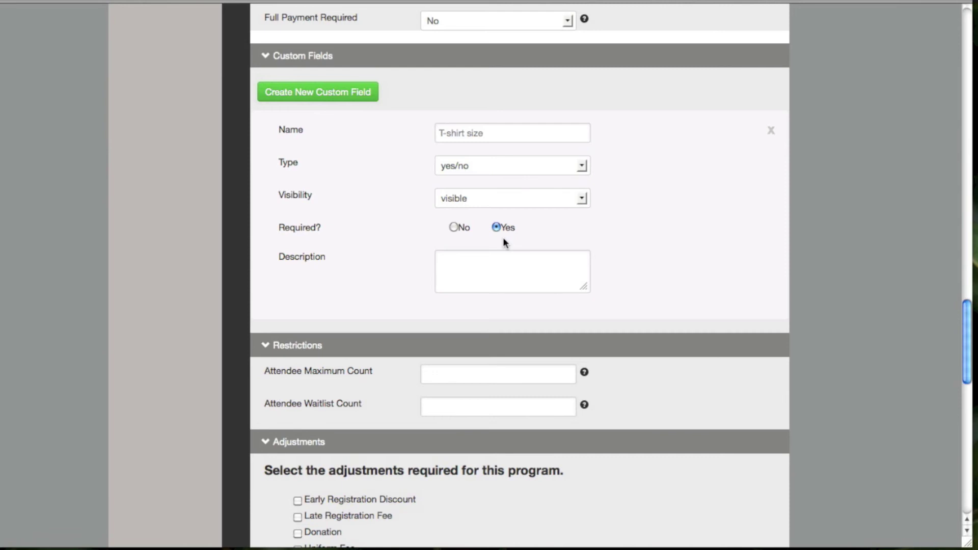
{"action": "left_click", "coordinate": [454, 228]}
{"action": "left_click", "coordinate": [459, 263]}
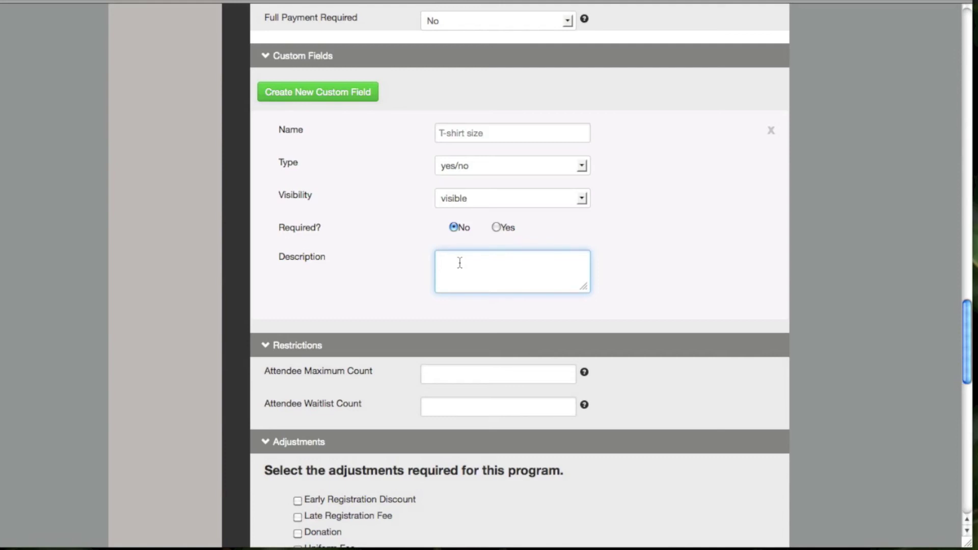
{"action": "scroll", "coordinate": [827, 273], "scroll_direction": "down", "scroll_amount": 5}
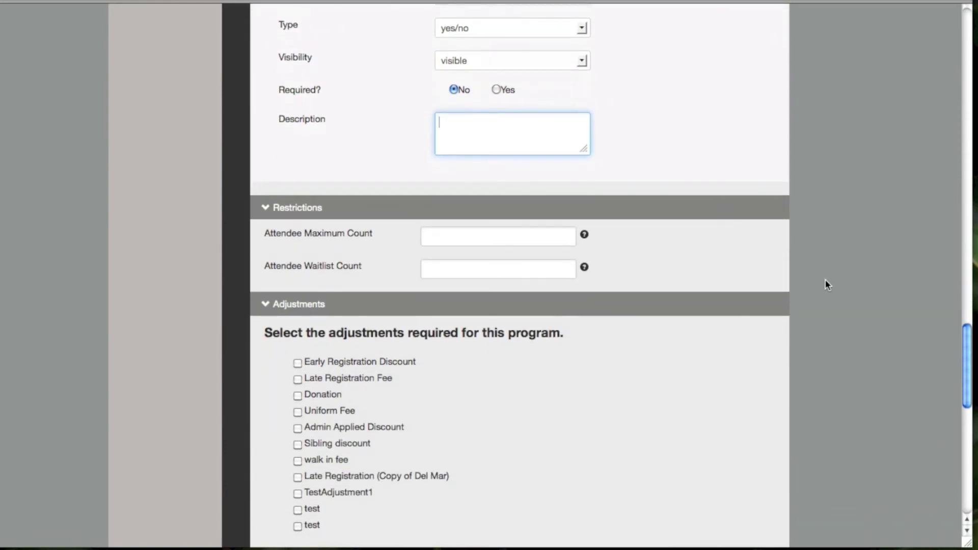
Enter 50 as Attendee Maximum Count and leave Attendee Waitlist Count empty after removing 10
{"action": "left_click", "coordinate": [426, 236]}
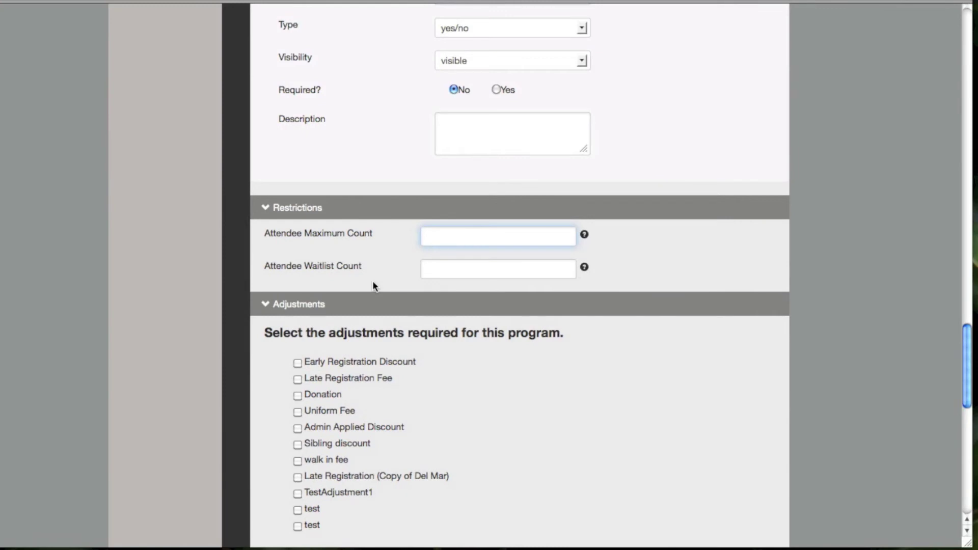
{"action": "scroll", "coordinate": [373, 284], "scroll_direction": "down", "scroll_amount": 1}
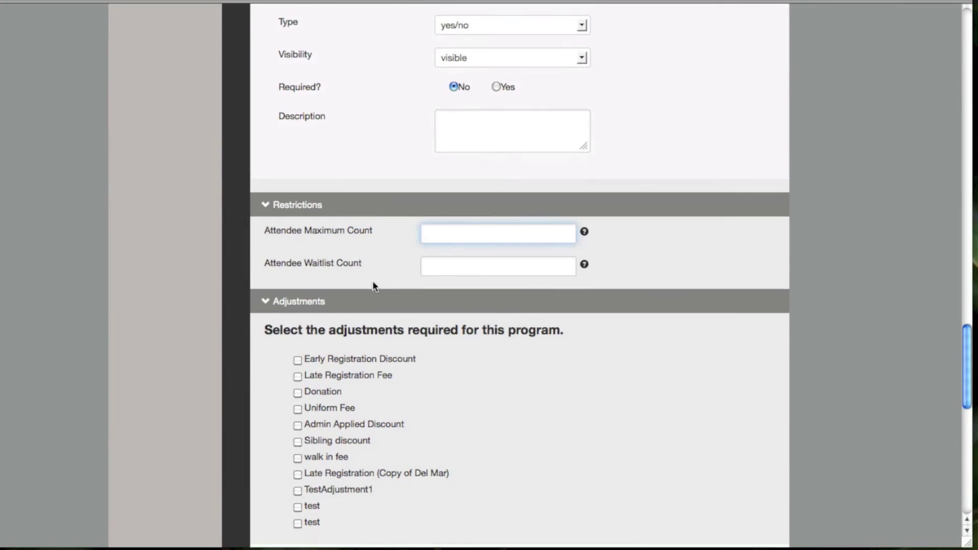
{"action": "scroll", "coordinate": [374, 284], "scroll_direction": "down", "scroll_amount": 1}
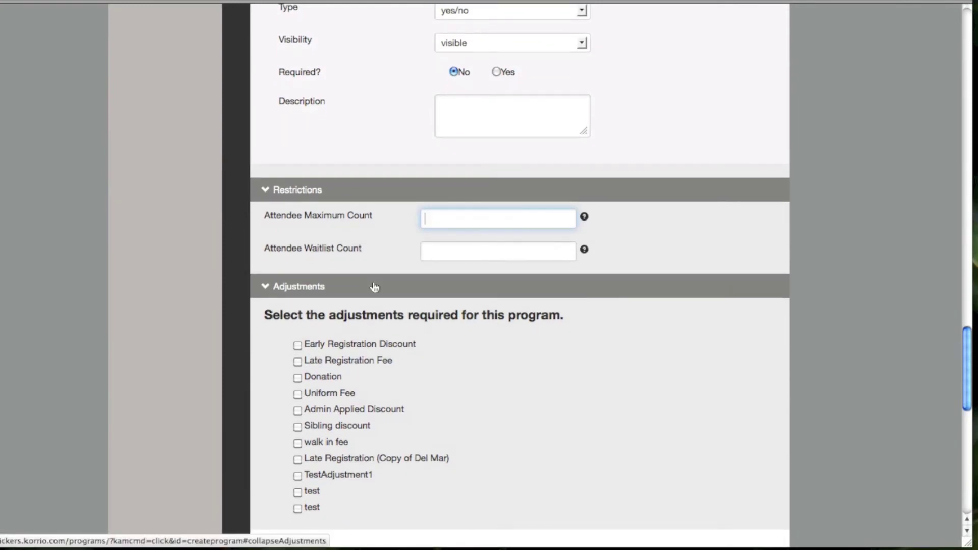
{"action": "type", "text": "50"}
{"action": "left_click", "coordinate": [439, 251]}
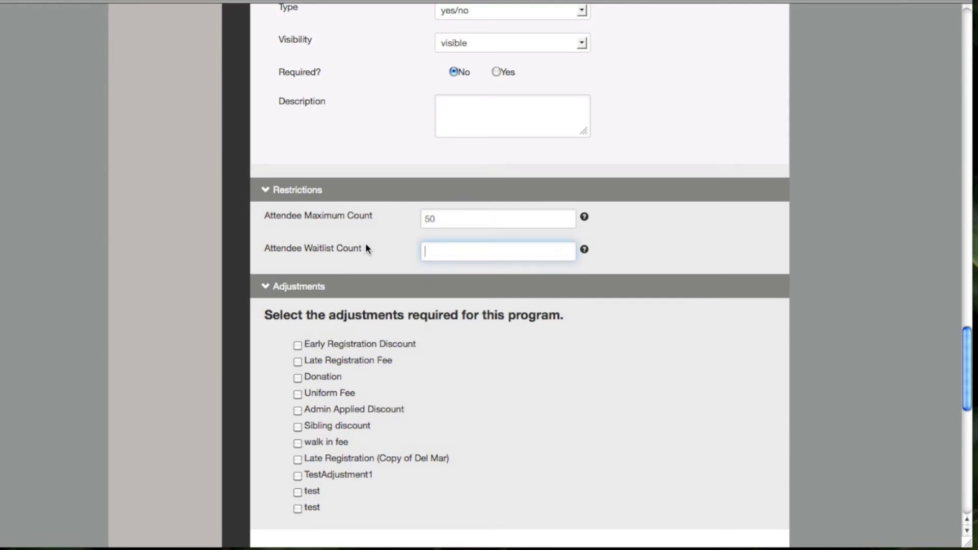
{"action": "type", "text": "0"}
{"action": "key", "text": "BackSpace"}
{"action": "type", "text": "10"}
{"action": "key", "text": "BackSpace"}
{"action": "key", "text": "BackSpace"}
Tick Early Registration Discount, Donation and Sibling discount adjustments, then cancel the form without saving
{"action": "scroll", "coordinate": [387, 275], "scroll_direction": "down", "scroll_amount": 5}
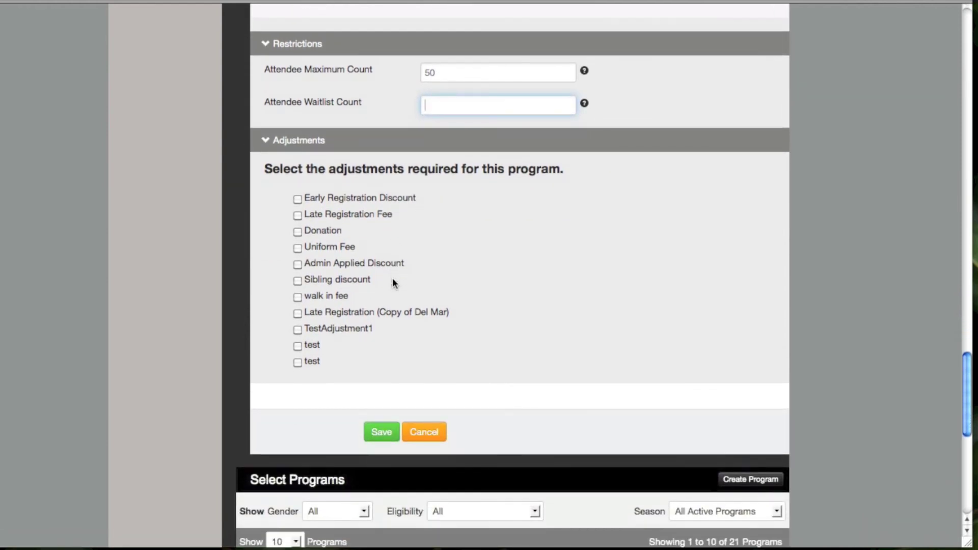
{"action": "scroll", "coordinate": [392, 279], "scroll_direction": "down", "scroll_amount": 1}
{"action": "left_click", "coordinate": [267, 221]}
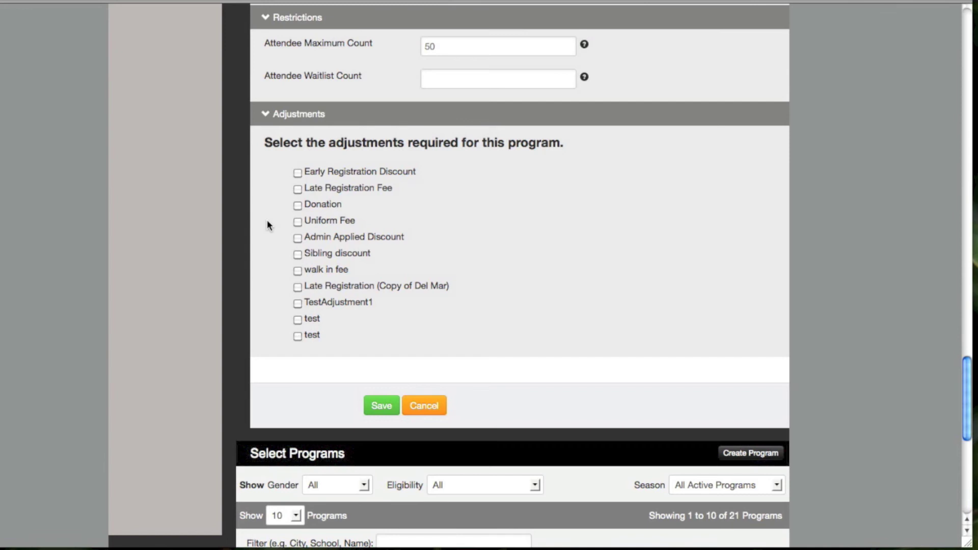
{"action": "left_click", "coordinate": [298, 173]}
{"action": "left_click", "coordinate": [298, 205]}
{"action": "left_click", "coordinate": [298, 238]}
{"action": "left_click", "coordinate": [298, 238]}
{"action": "left_click", "coordinate": [298, 254]}
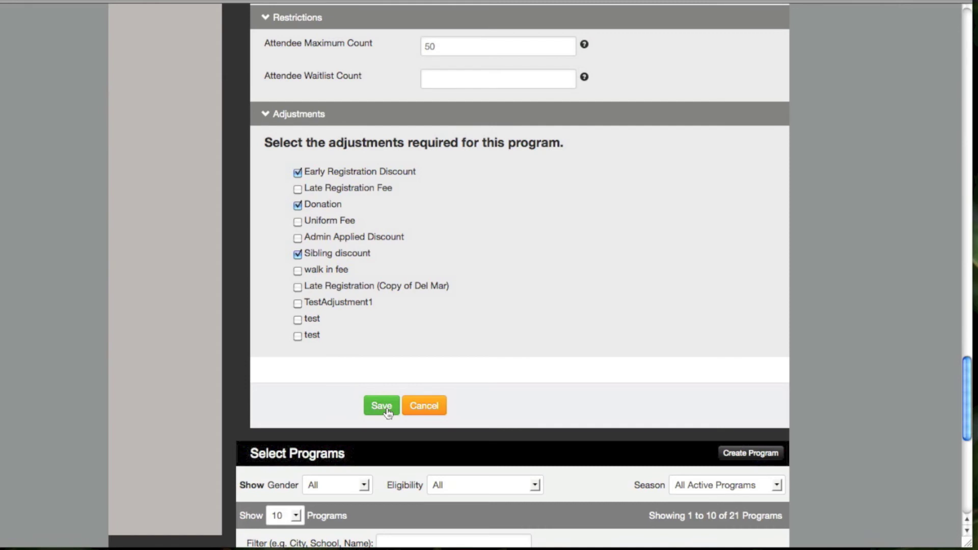
{"action": "left_click", "coordinate": [424, 408]}
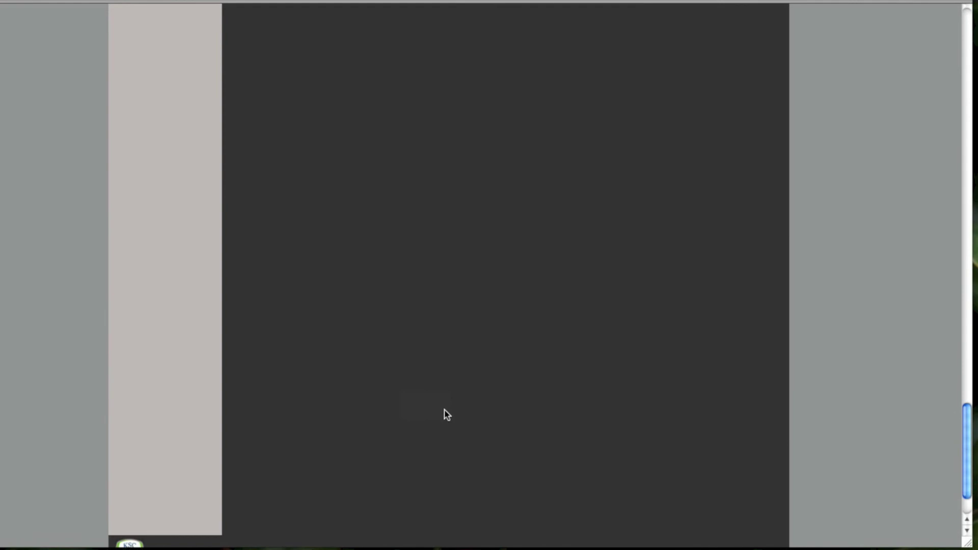
Open the 2012-2013 Boys U10-U18 Season Registration program from page 2 of the programs list
{"action": "scroll", "coordinate": [448, 417], "scroll_direction": "up", "scroll_amount": 15}
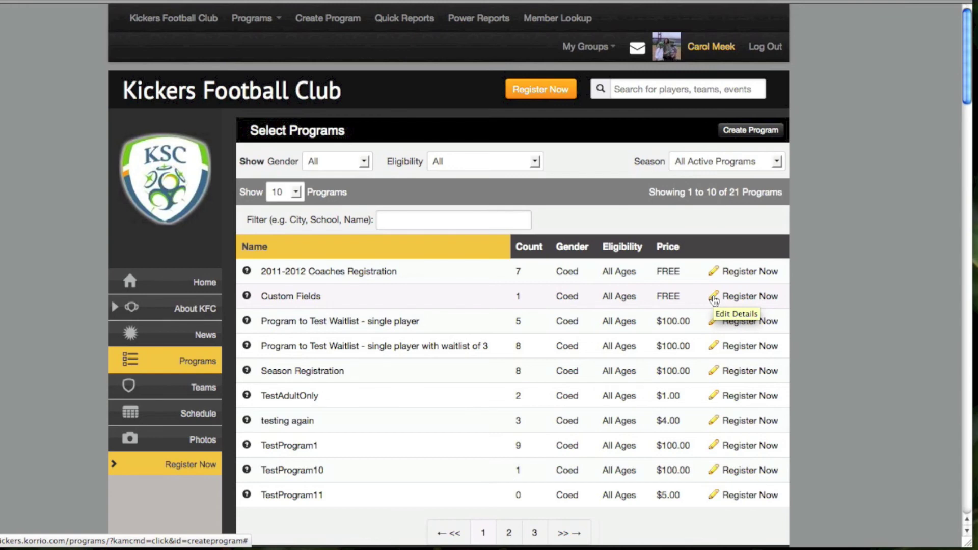
{"action": "scroll", "coordinate": [813, 348], "scroll_direction": "down", "scroll_amount": 3}
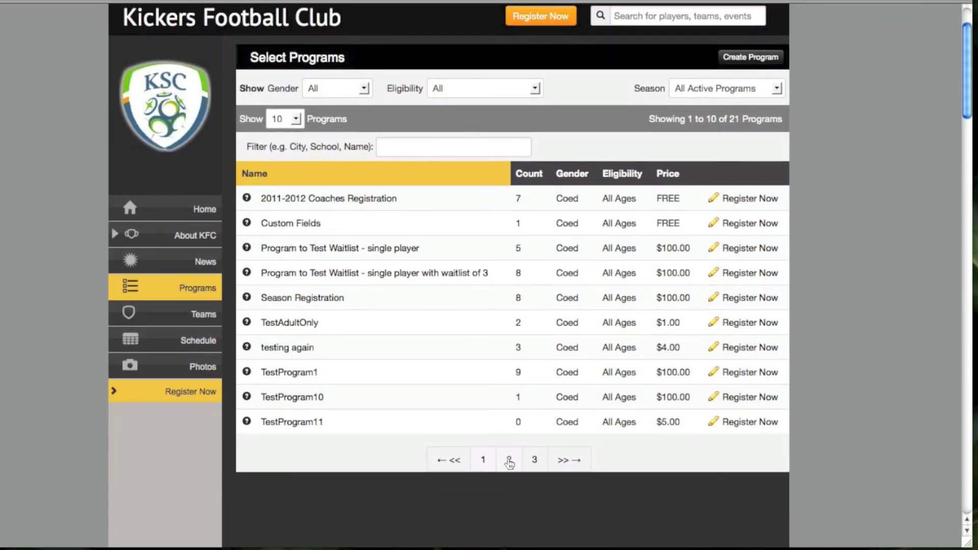
{"action": "left_click", "coordinate": [509, 460]}
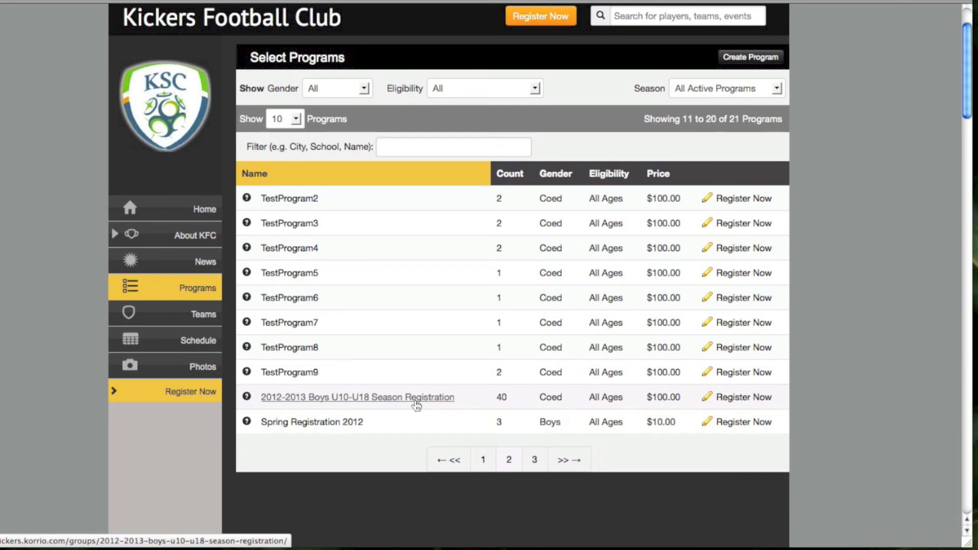
{"action": "left_click", "coordinate": [417, 403]}
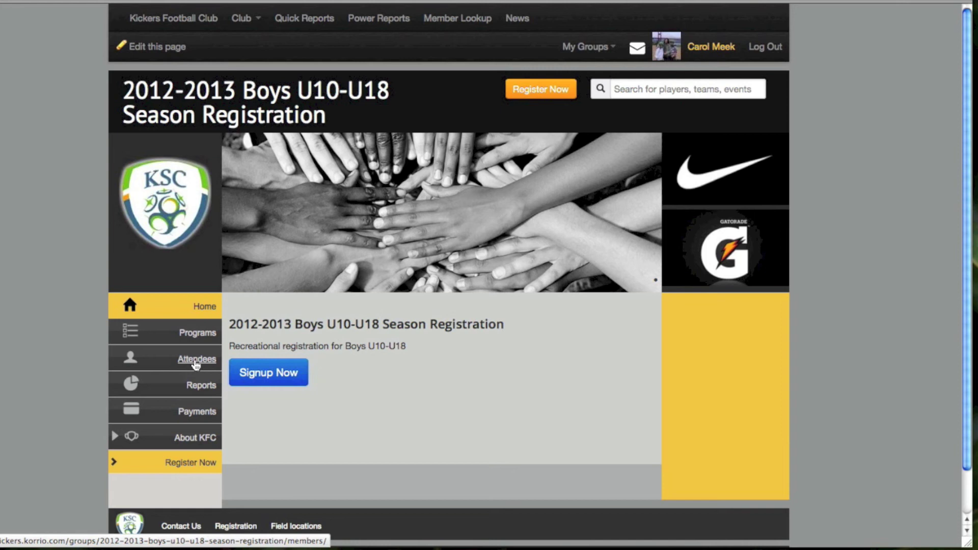
Open the program's Attendees roster and scroll through its 40 registered players
{"action": "left_click", "coordinate": [196, 364]}
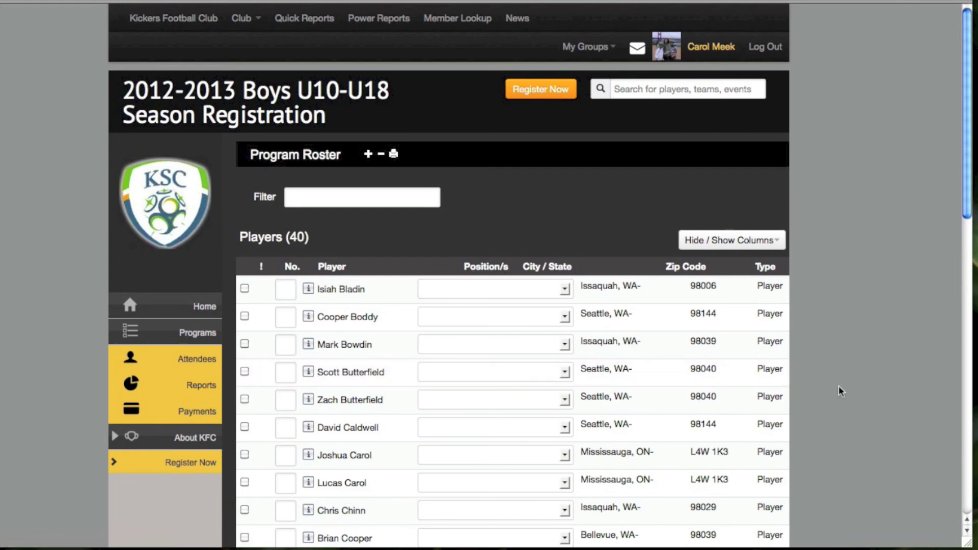
{"action": "scroll", "coordinate": [839, 386], "scroll_direction": "down", "scroll_amount": 5}
{"action": "scroll", "coordinate": [840, 392], "scroll_direction": "down", "scroll_amount": 8}
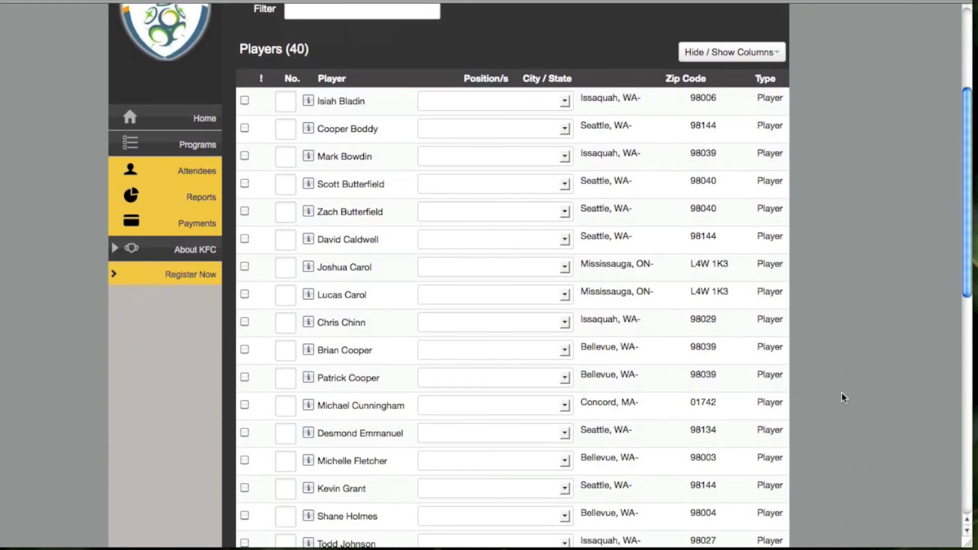
{"action": "scroll", "coordinate": [841, 395], "scroll_direction": "up", "scroll_amount": 9}
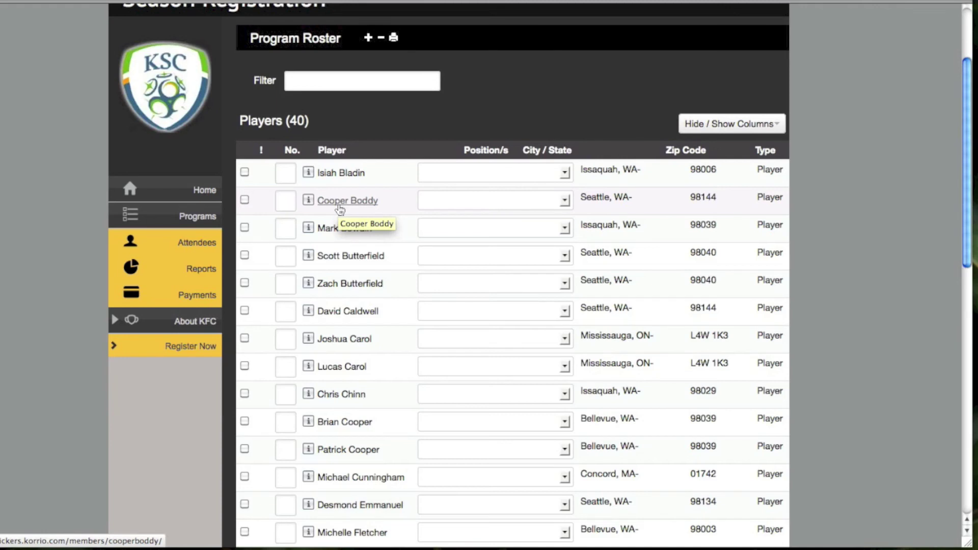
{"action": "left_click", "coordinate": [309, 173]}
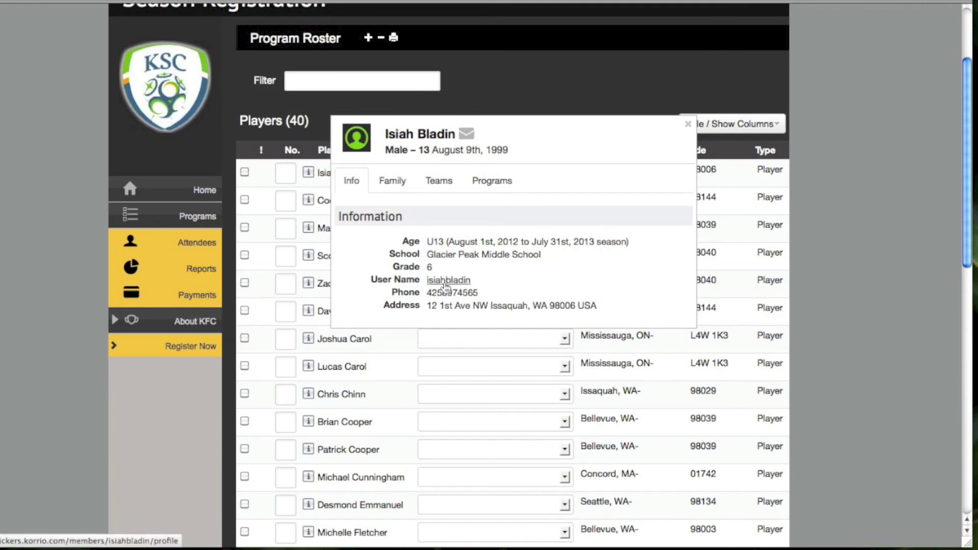
{"action": "left_click", "coordinate": [393, 182]}
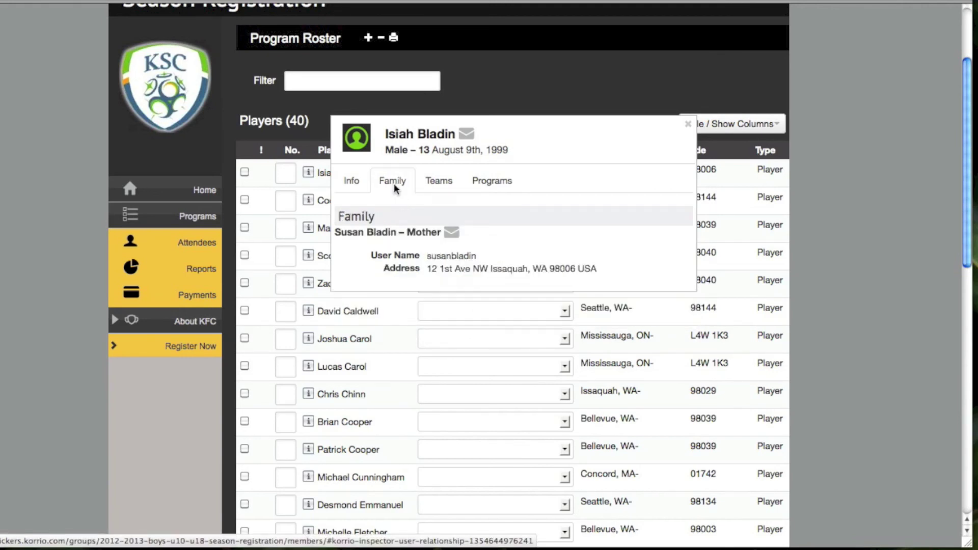
{"action": "left_click", "coordinate": [428, 186]}
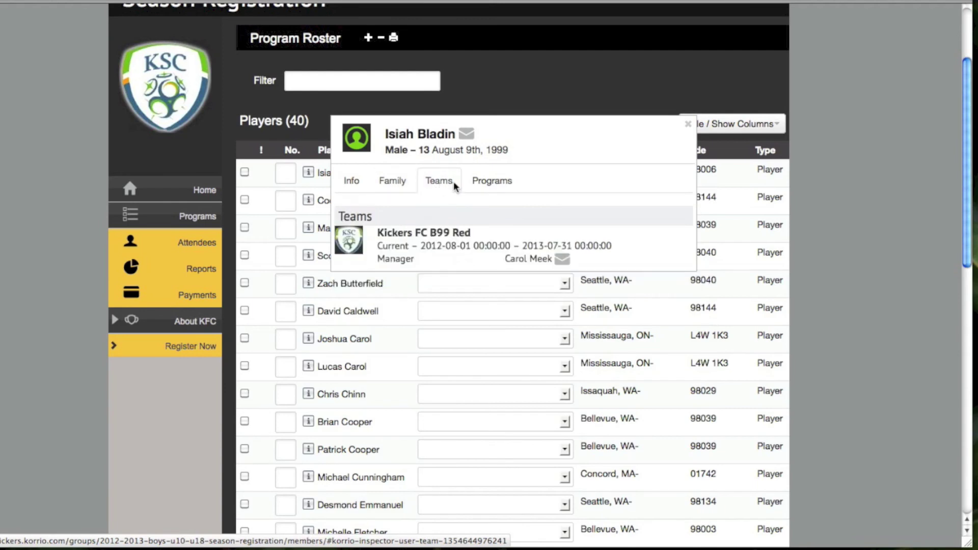
{"action": "left_click", "coordinate": [498, 186]}
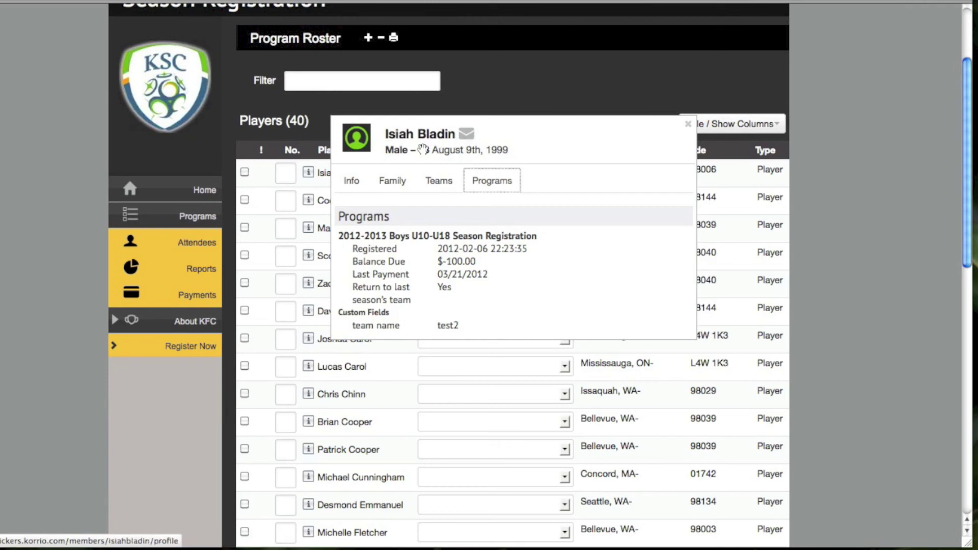
{"action": "left_click", "coordinate": [393, 182]}
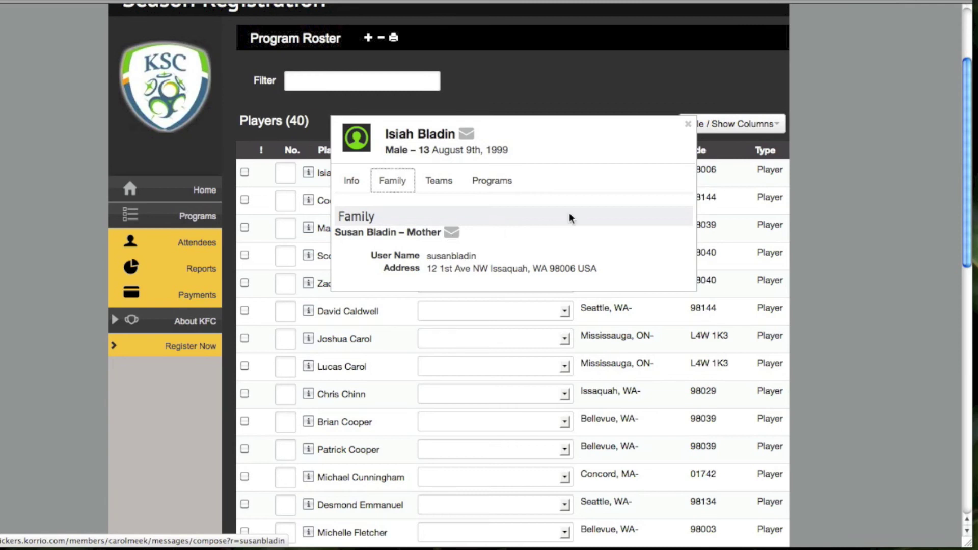
{"action": "left_click", "coordinate": [688, 124]}
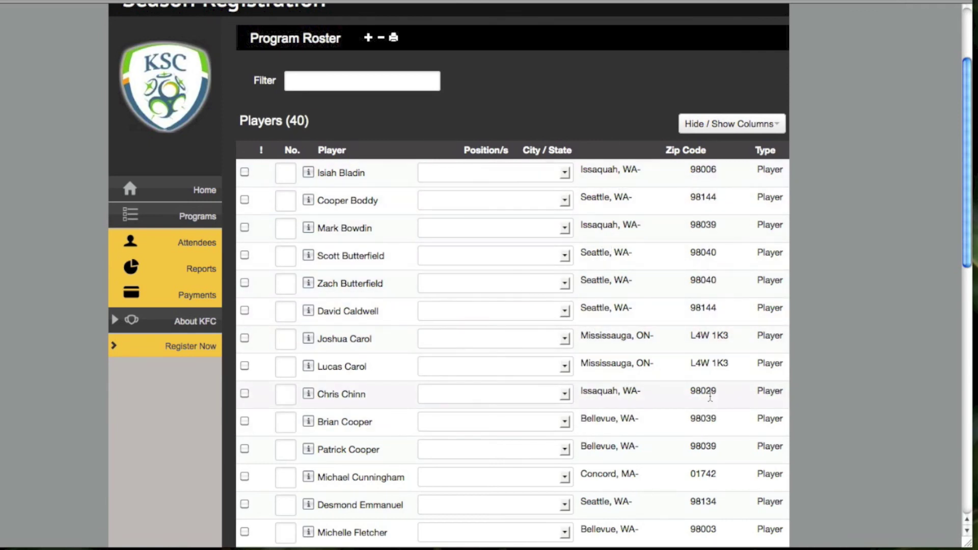
Show Team Name, Return To Last Years Team, School and Grade roster columns; hide Type, No., Position/s
{"action": "left_click", "coordinate": [744, 130]}
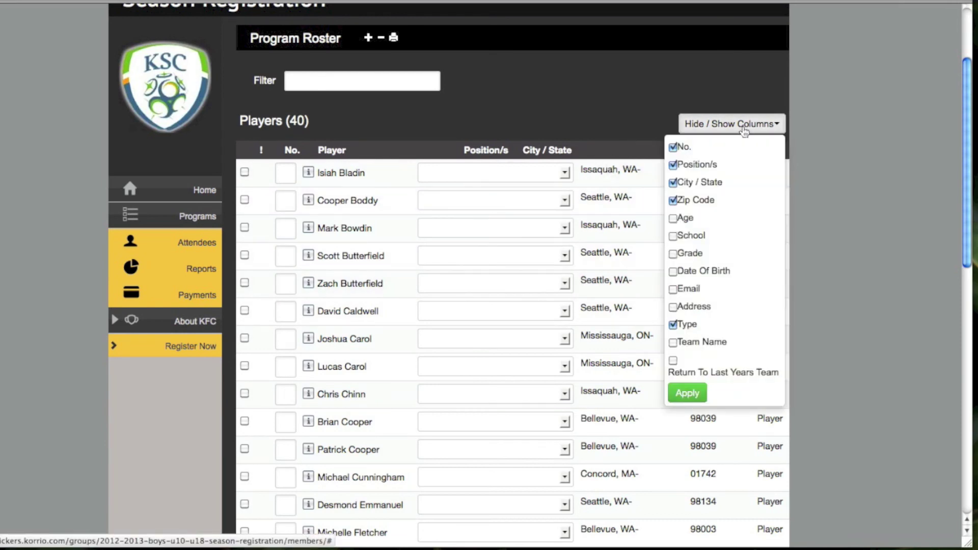
{"action": "scroll", "coordinate": [722, 220], "scroll_direction": "down", "scroll_amount": 3}
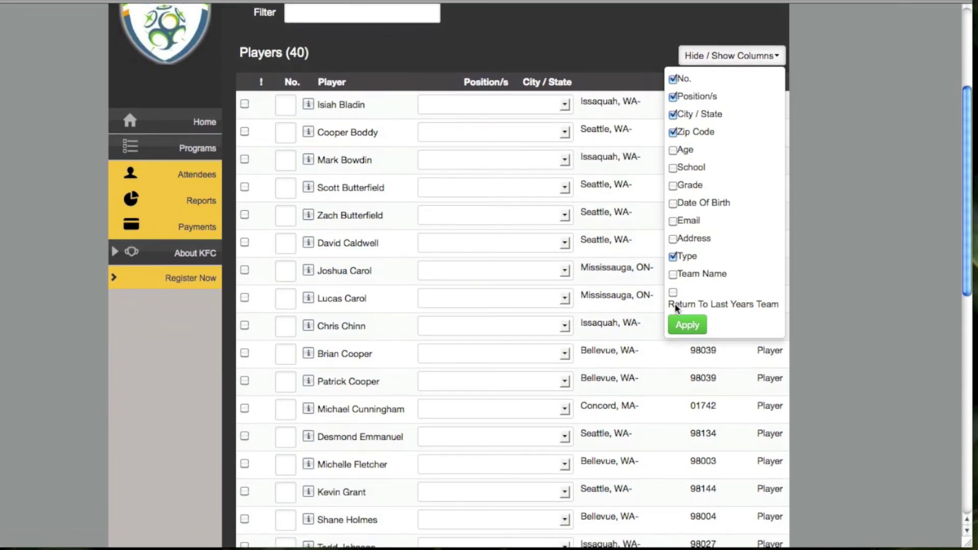
{"action": "left_click", "coordinate": [674, 275]}
{"action": "left_click", "coordinate": [673, 292]}
{"action": "left_click", "coordinate": [674, 258]}
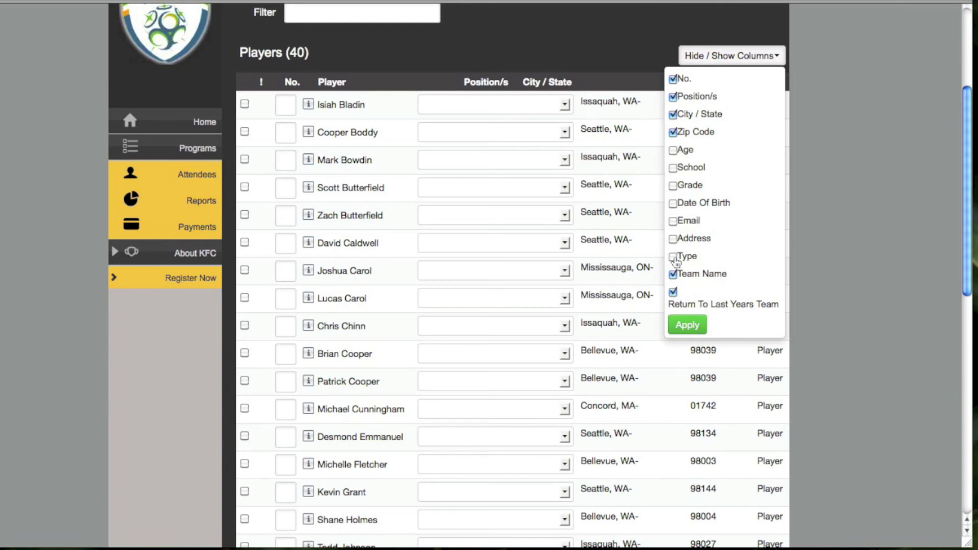
{"action": "left_click", "coordinate": [673, 167]}
{"action": "left_click", "coordinate": [673, 186]}
{"action": "left_click", "coordinate": [674, 79]}
{"action": "left_click", "coordinate": [673, 97]}
{"action": "left_click", "coordinate": [688, 326]}
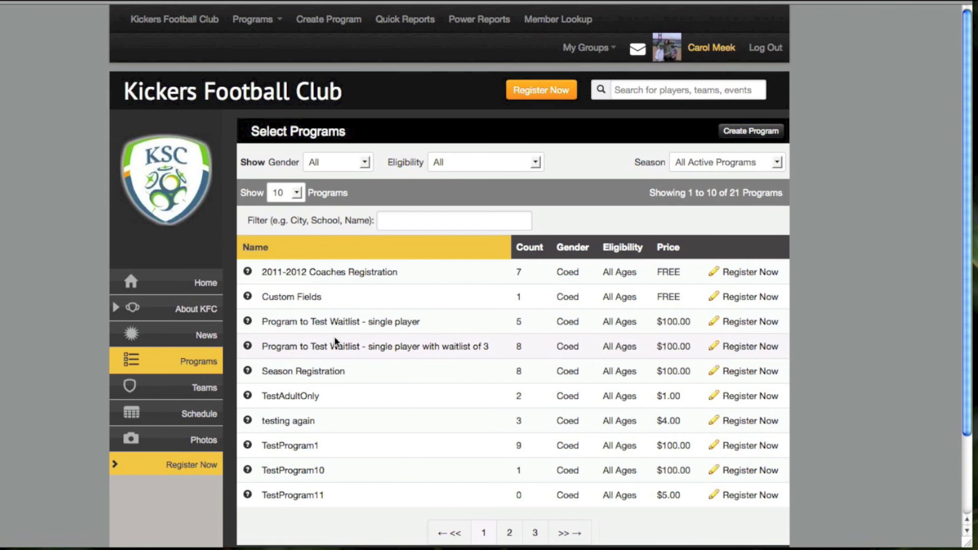
Go to the club home via Club > Home and open its Quick Reports list
{"action": "left_click", "coordinate": [274, 26]}
{"action": "mouse_move", "coordinate": [272, 46]}
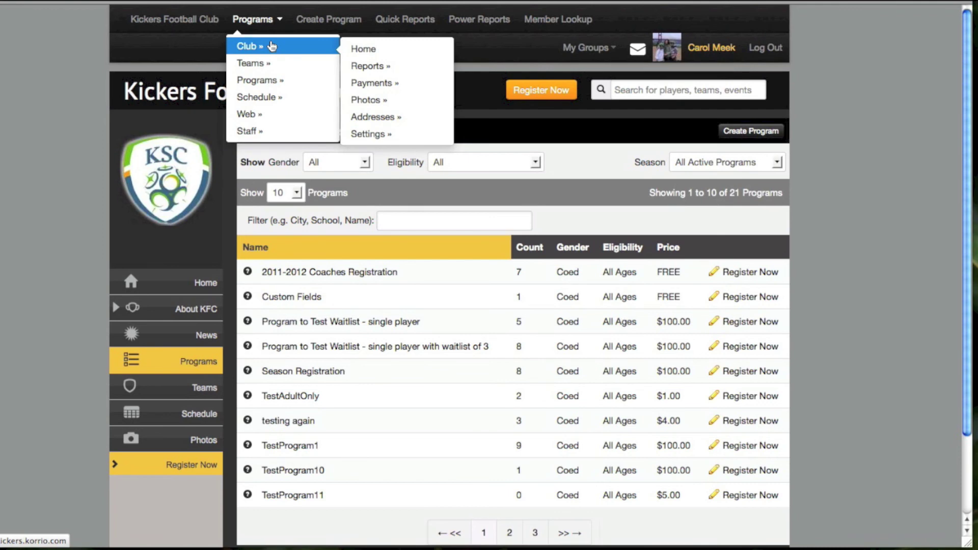
{"action": "left_click", "coordinate": [363, 49]}
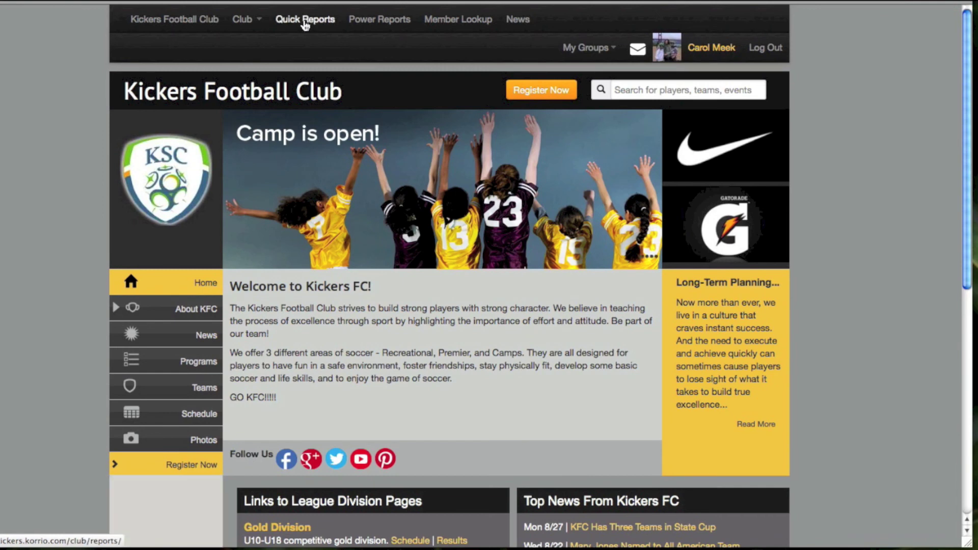
{"action": "left_click", "coordinate": [305, 21]}
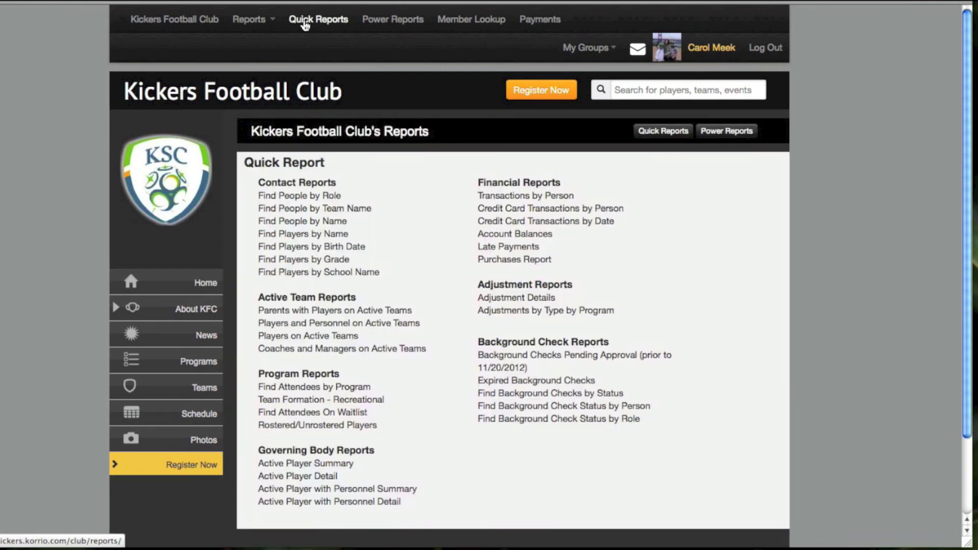
{"action": "scroll", "coordinate": [415, 491], "scroll_direction": "down", "scroll_amount": 3}
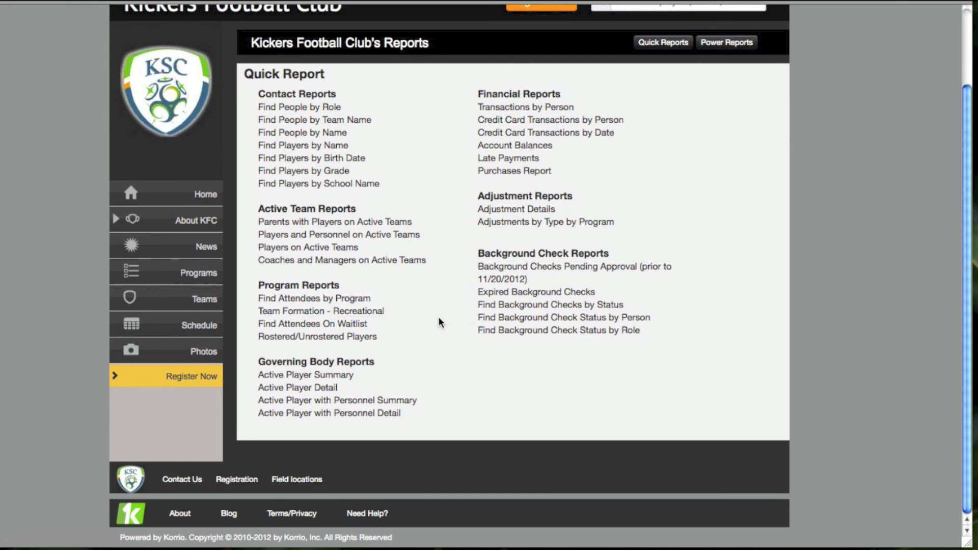
Open Find Attendees by Program with 2012-2013 Boys U10-U18 selected, leaving All Programs and dates unset
{"action": "left_click", "coordinate": [298, 301]}
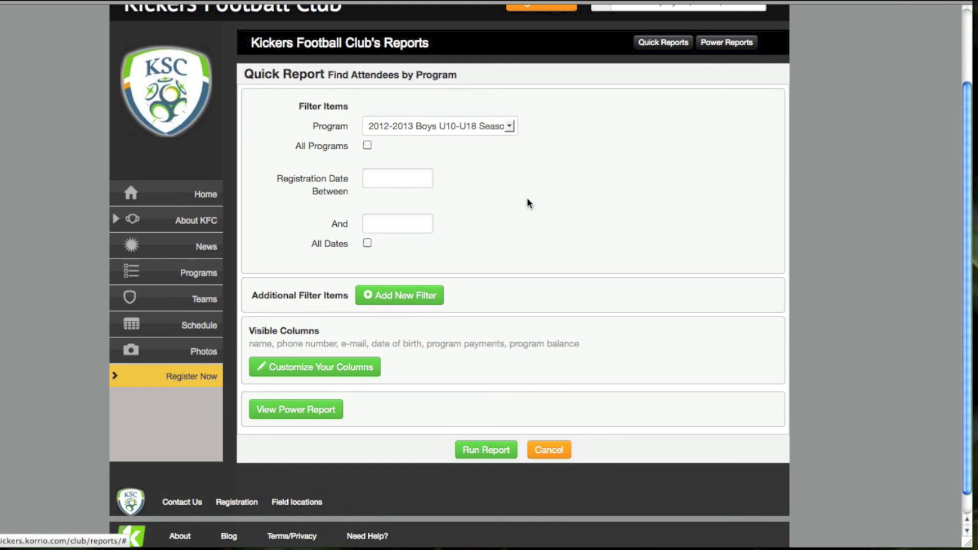
{"action": "left_click", "coordinate": [512, 126]}
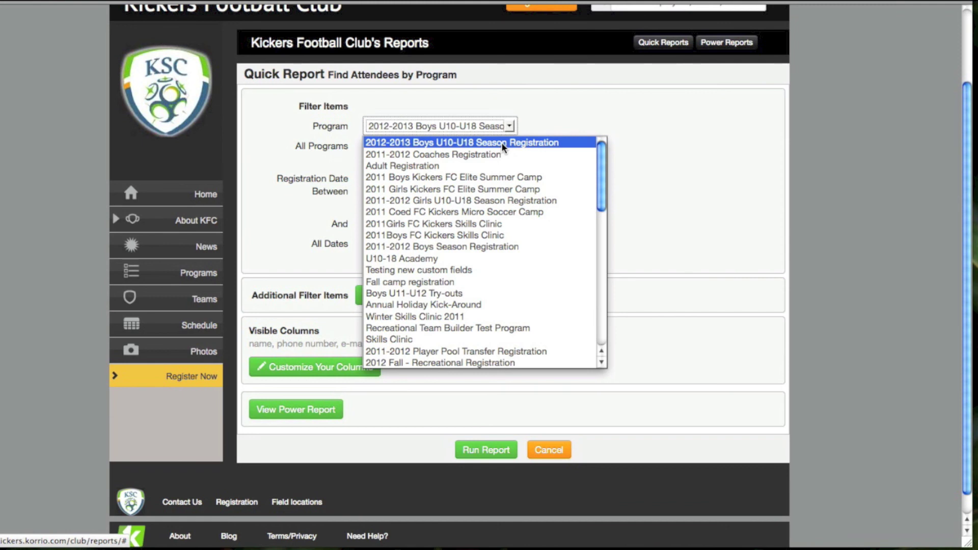
{"action": "left_click", "coordinate": [503, 144]}
{"action": "left_click", "coordinate": [367, 145]}
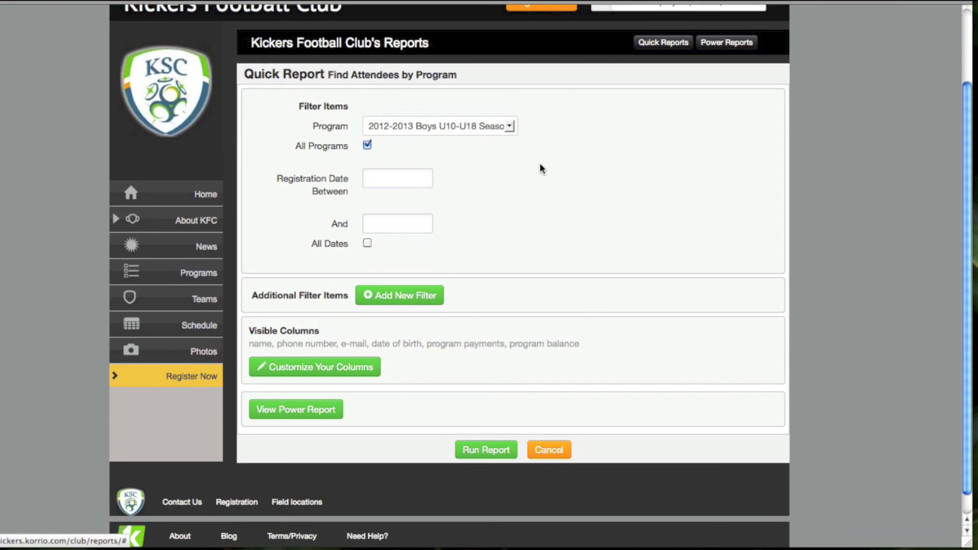
{"action": "left_click", "coordinate": [367, 145]}
{"action": "left_click", "coordinate": [376, 181]}
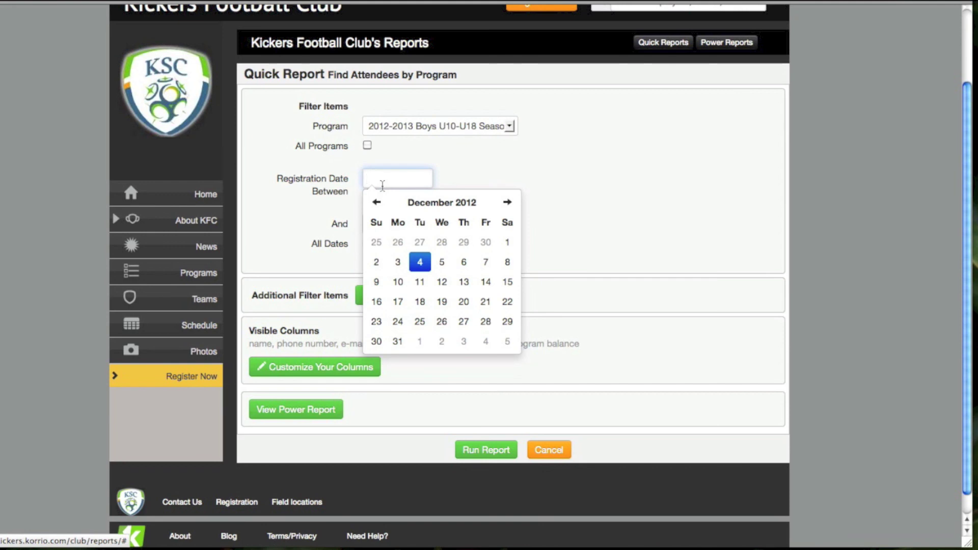
{"action": "left_click", "coordinate": [490, 179]}
{"action": "scroll", "coordinate": [508, 357], "scroll_direction": "down", "scroll_amount": 1}
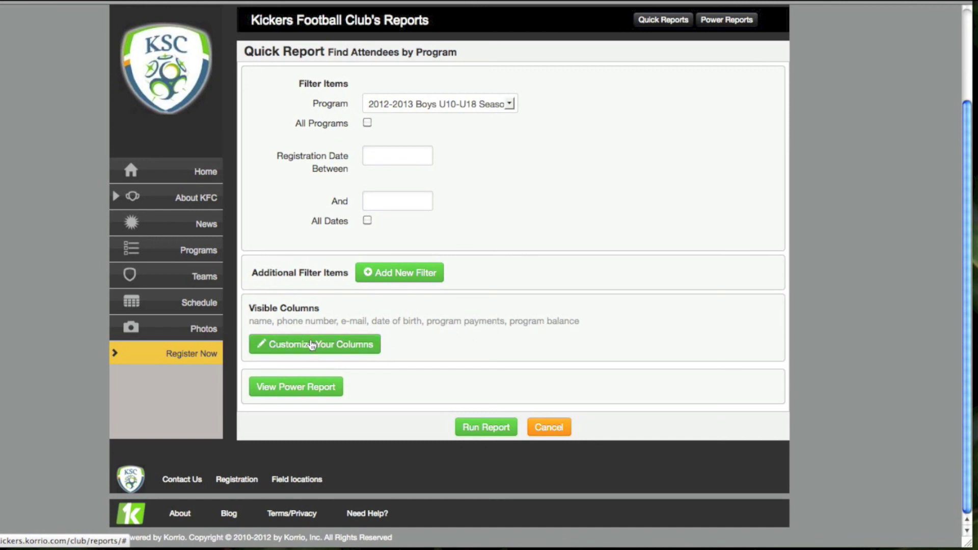
Move date of birth above e-mail, drop phone number, and add registration date as the first column
{"action": "left_click", "coordinate": [292, 350]}
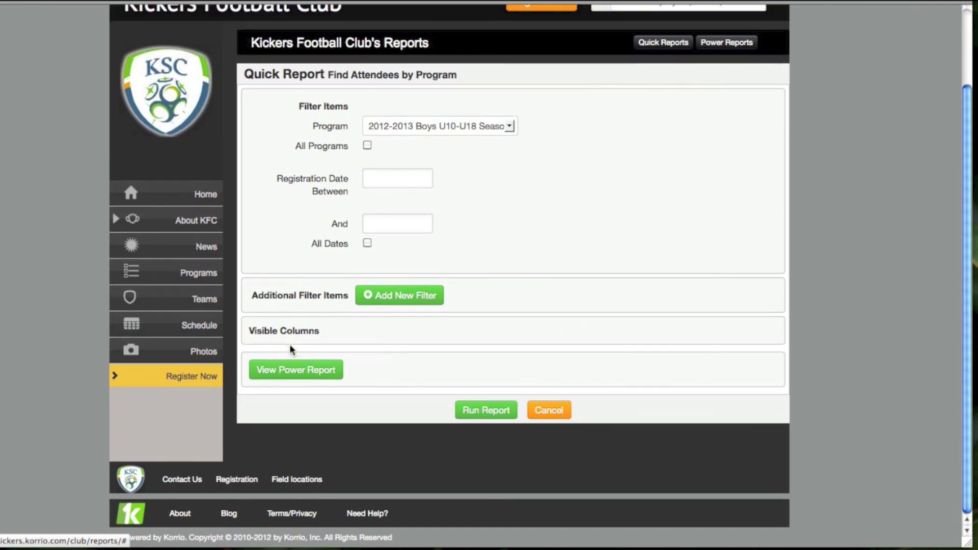
{"action": "scroll", "coordinate": [834, 364], "scroll_direction": "down", "scroll_amount": 3}
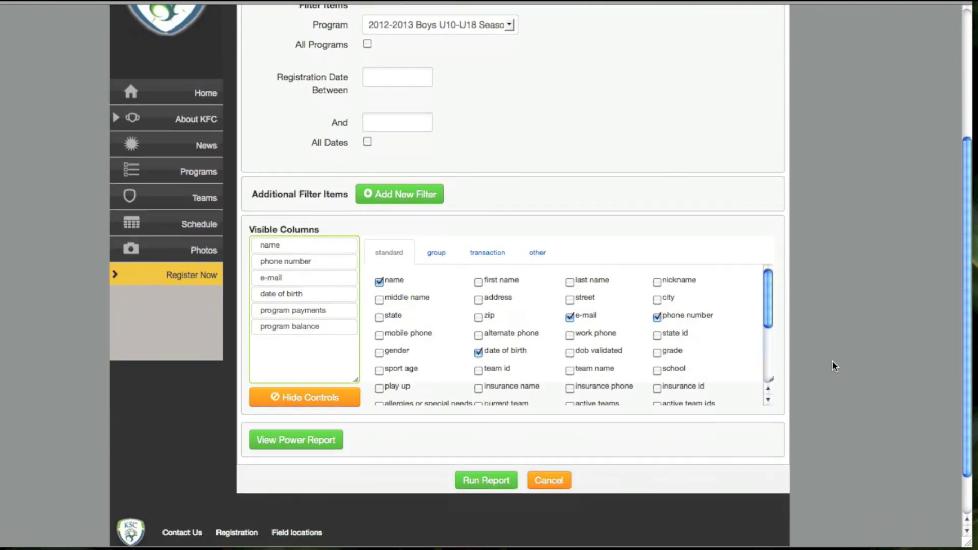
{"action": "mouse_move", "coordinate": [301, 270]}
{"action": "left_mouse_down"}
{"action": "mouse_move", "coordinate": [299, 220]}
{"action": "mouse_move", "coordinate": [300, 304]}
{"action": "mouse_move", "coordinate": [299, 253]}
{"action": "left_mouse_up"}
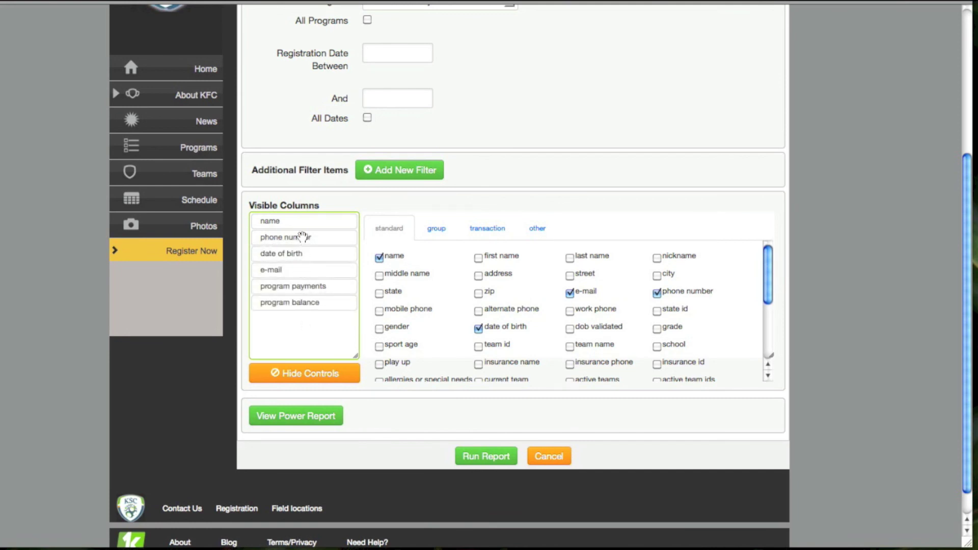
{"action": "left_click_drag", "start_coordinate": [306, 236], "coordinate": [438, 255]}
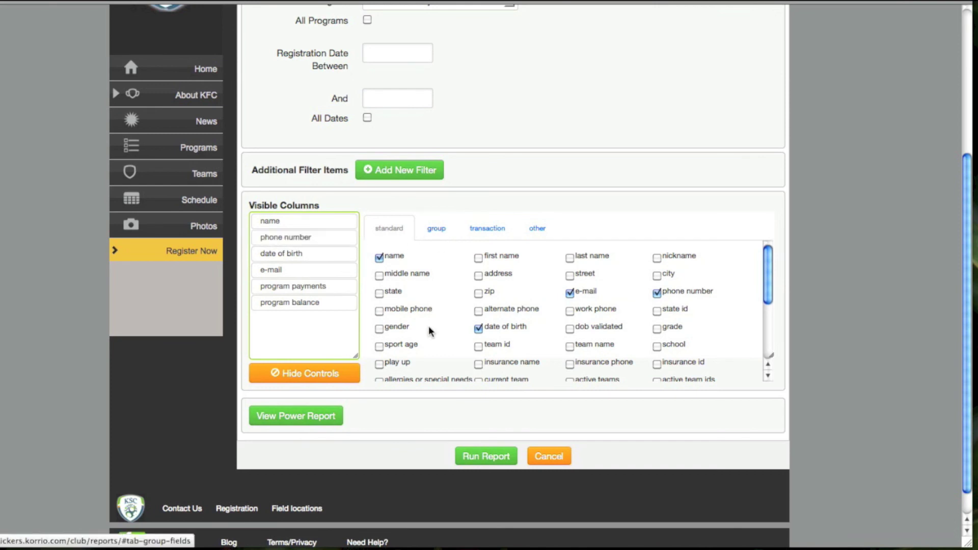
{"action": "left_click", "coordinate": [321, 239]}
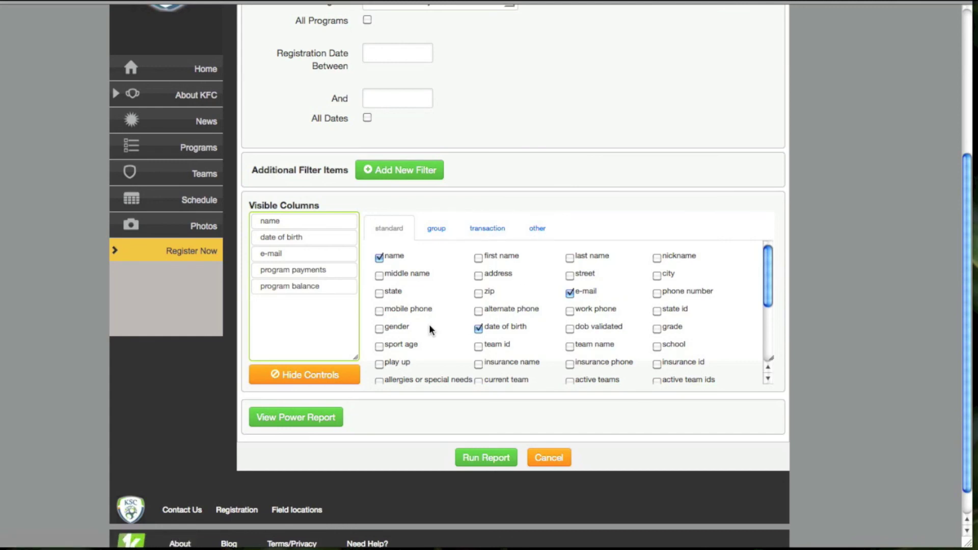
{"action": "left_click", "coordinate": [482, 228]}
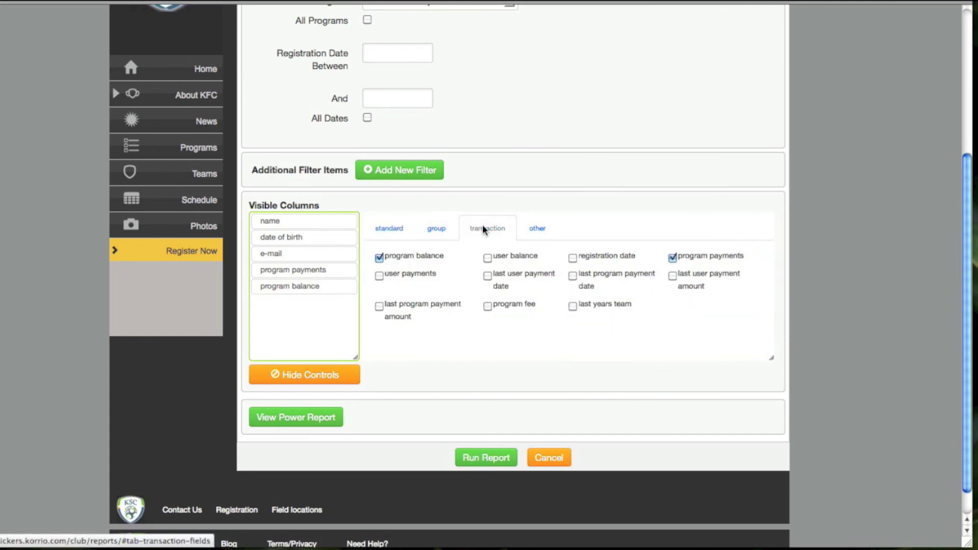
{"action": "left_click", "coordinate": [573, 257]}
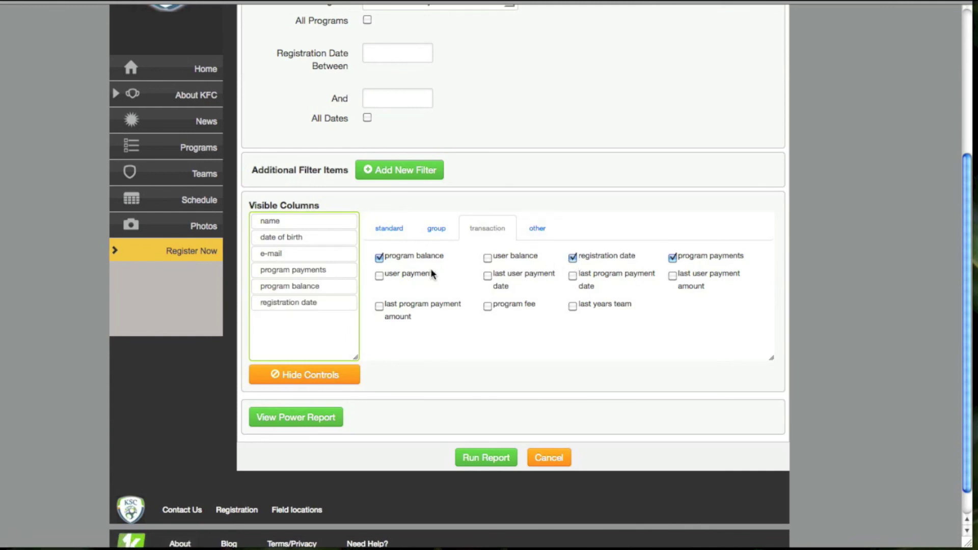
{"action": "left_click_drag", "start_coordinate": [297, 306], "coordinate": [298, 219]}
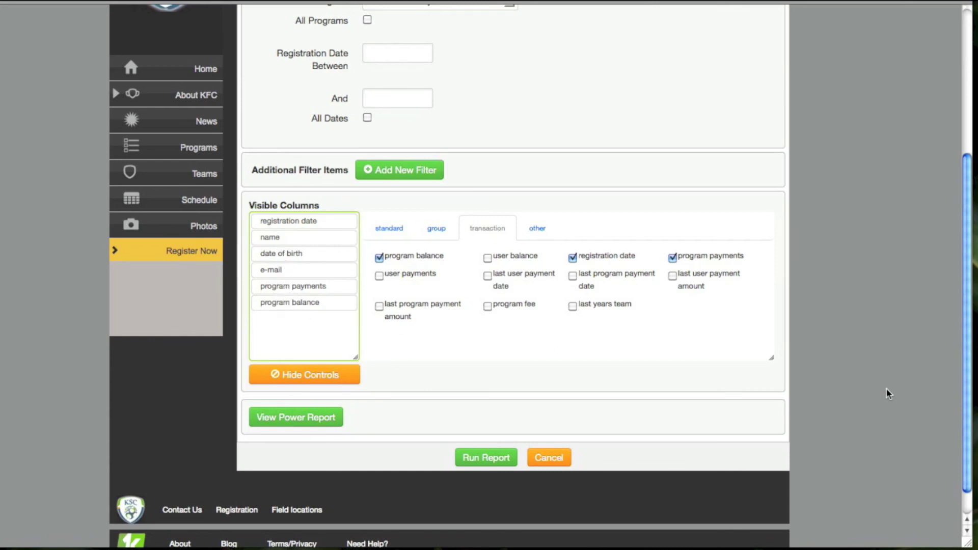
{"action": "scroll", "coordinate": [888, 394], "scroll_direction": "down", "scroll_amount": 1}
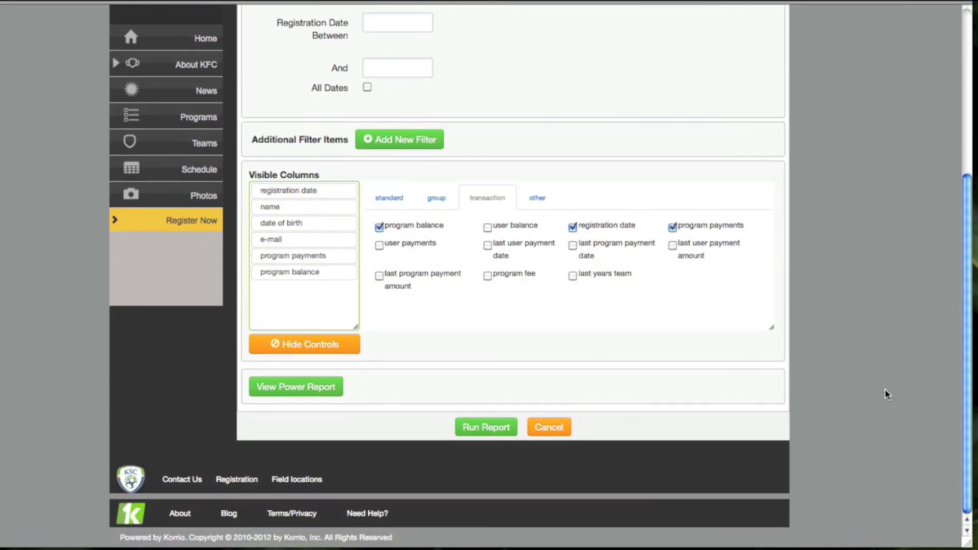
Run the report, review its 40 entries, and start an Email from Report to everyone listed
{"action": "left_click", "coordinate": [472, 430]}
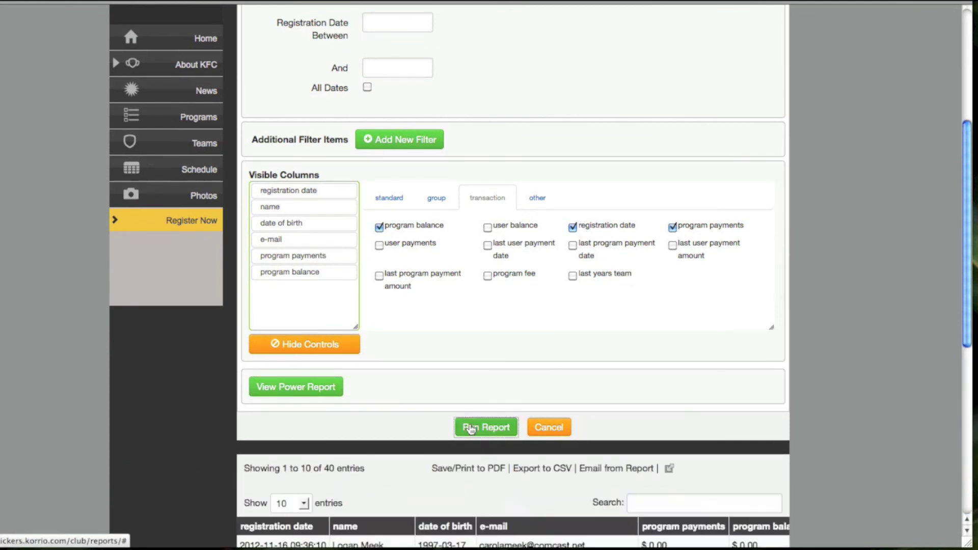
{"action": "scroll", "coordinate": [736, 433], "scroll_direction": "down", "scroll_amount": 5}
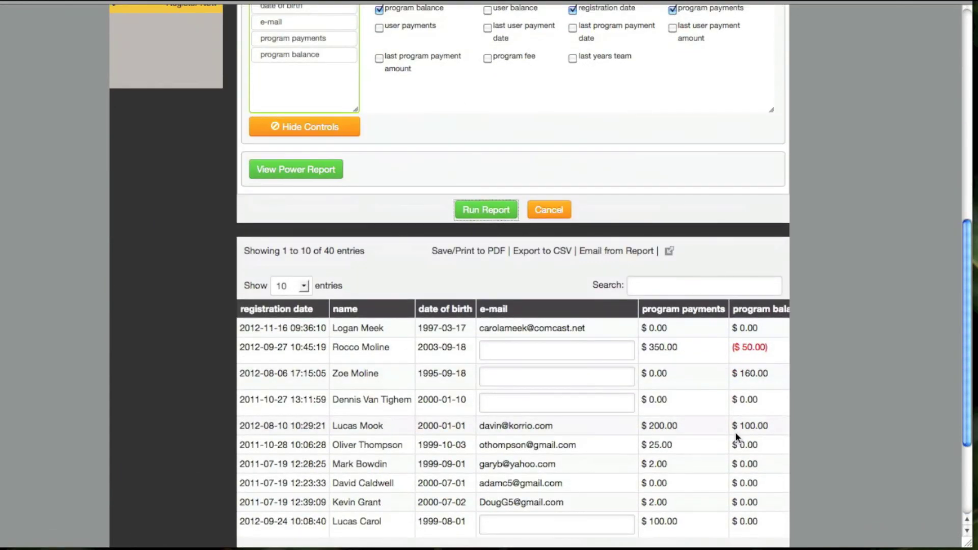
{"action": "scroll", "coordinate": [735, 432], "scroll_direction": "down", "scroll_amount": 3}
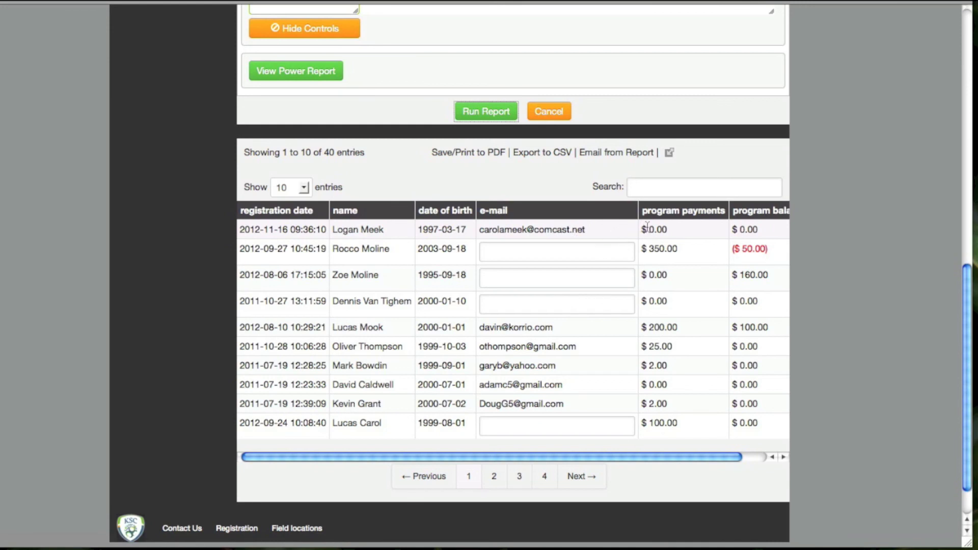
{"action": "scroll", "coordinate": [681, 231], "scroll_direction": "right", "scroll_amount": 3}
{"action": "scroll", "coordinate": [681, 230], "scroll_direction": "left", "scroll_amount": 3}
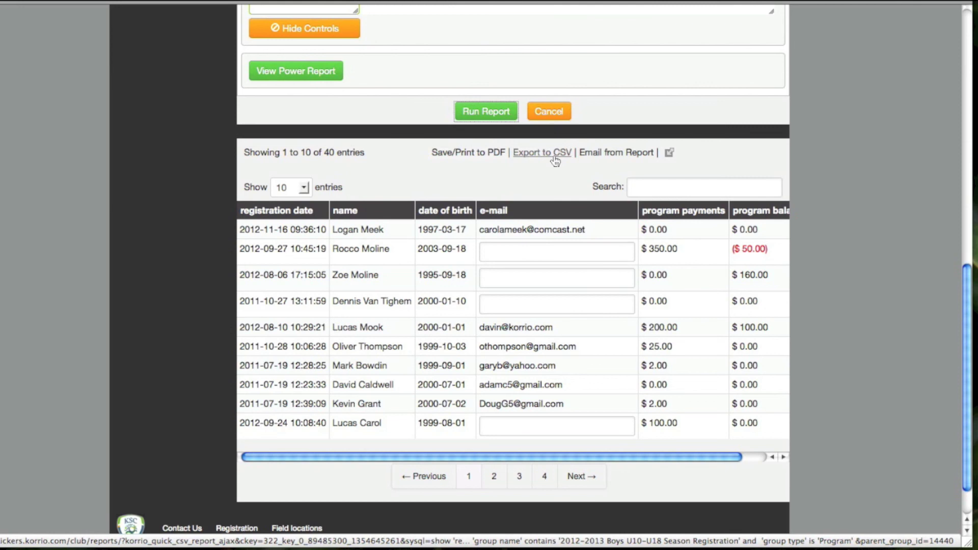
{"action": "left_click", "coordinate": [599, 154]}
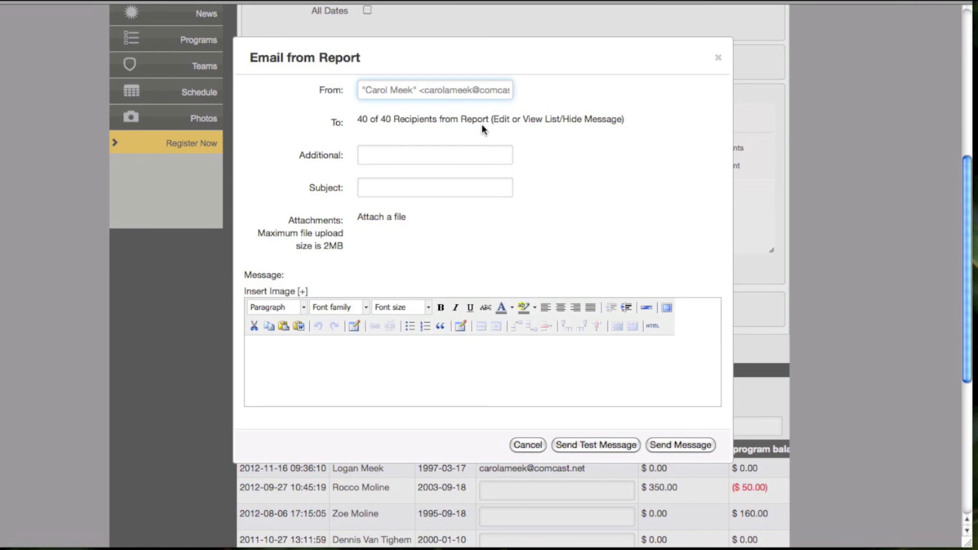
Review the recipient list, unchecking and rechecking the first two recipients so all 40 stay included
{"action": "left_click", "coordinate": [555, 123]}
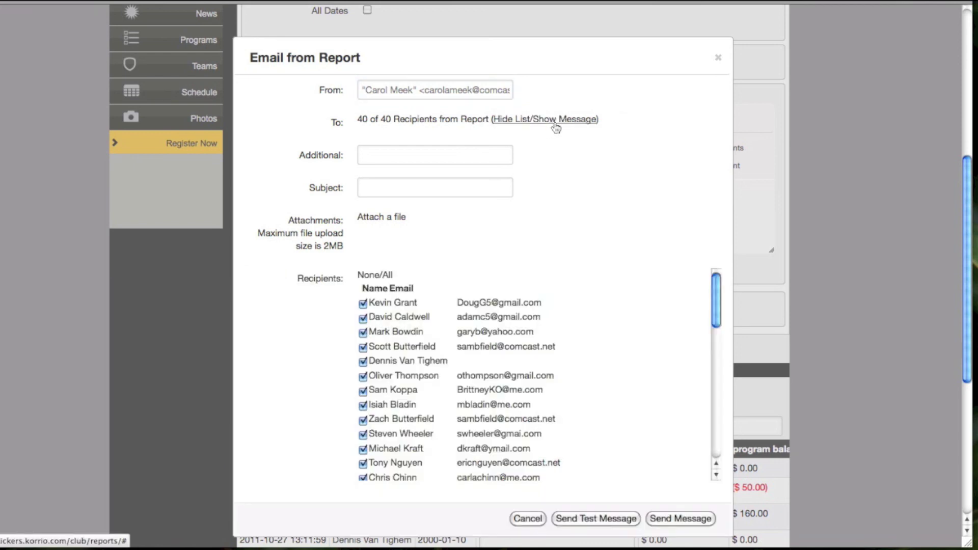
{"action": "left_click", "coordinate": [363, 303]}
{"action": "left_click", "coordinate": [363, 319]}
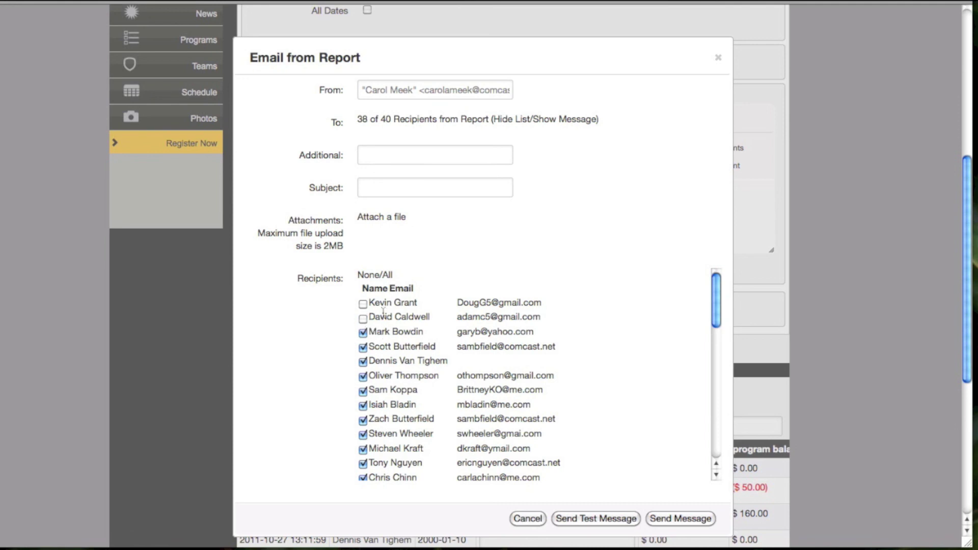
{"action": "left_click", "coordinate": [362, 319]}
{"action": "left_click", "coordinate": [363, 305]}
{"action": "left_click", "coordinate": [544, 121]}
Add an autocompleted additional recipient address and choose the subject 'Test message'
{"action": "left_click", "coordinate": [389, 155]}
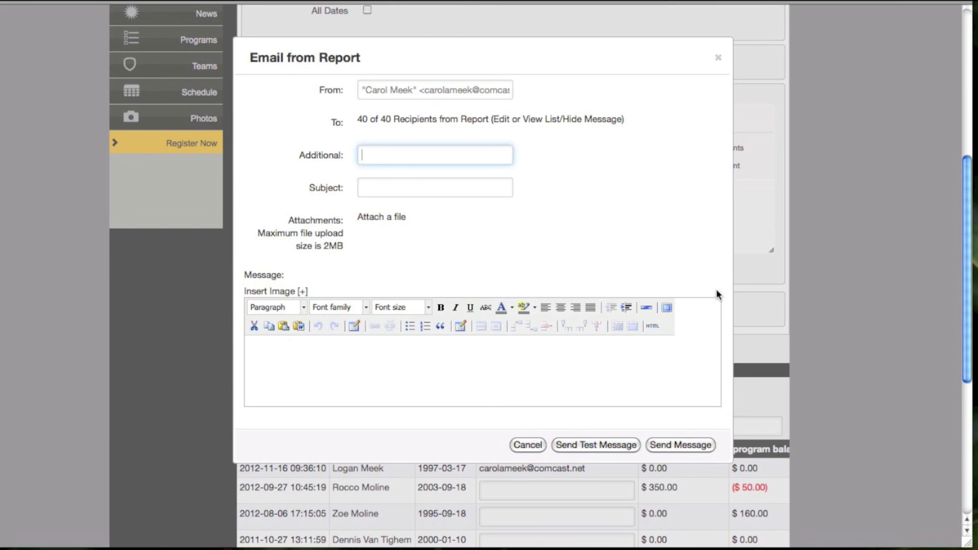
{"action": "type", "text": "carol"}
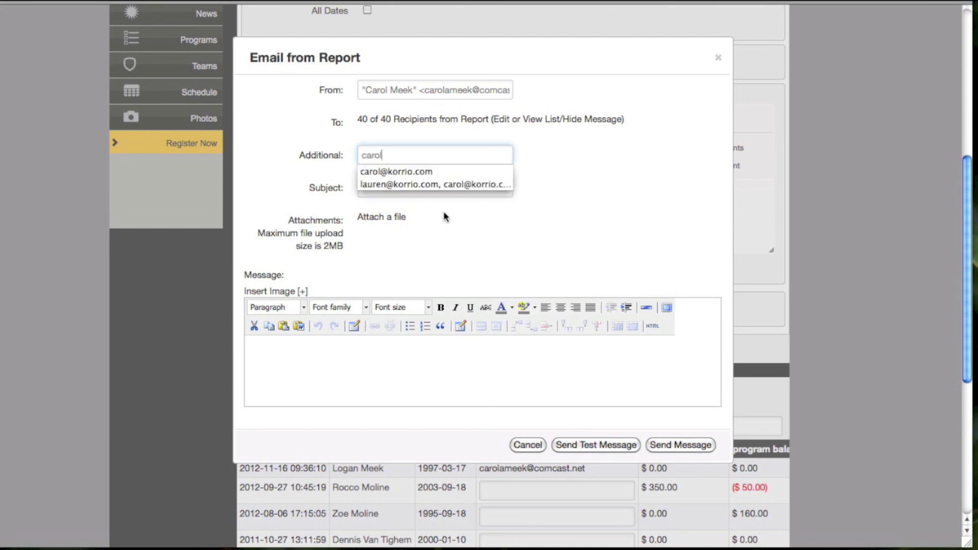
{"action": "left_click", "coordinate": [407, 171]}
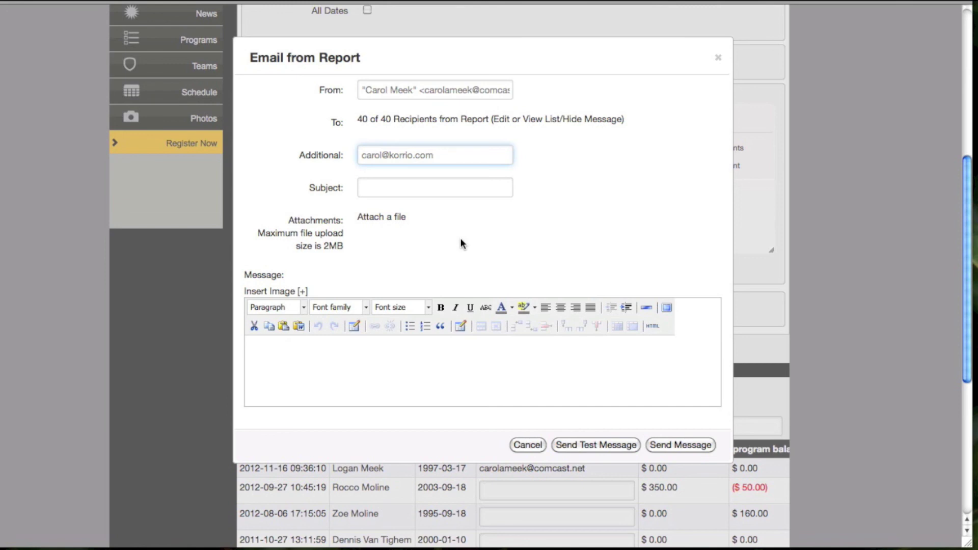
{"action": "left_click", "coordinate": [369, 191]}
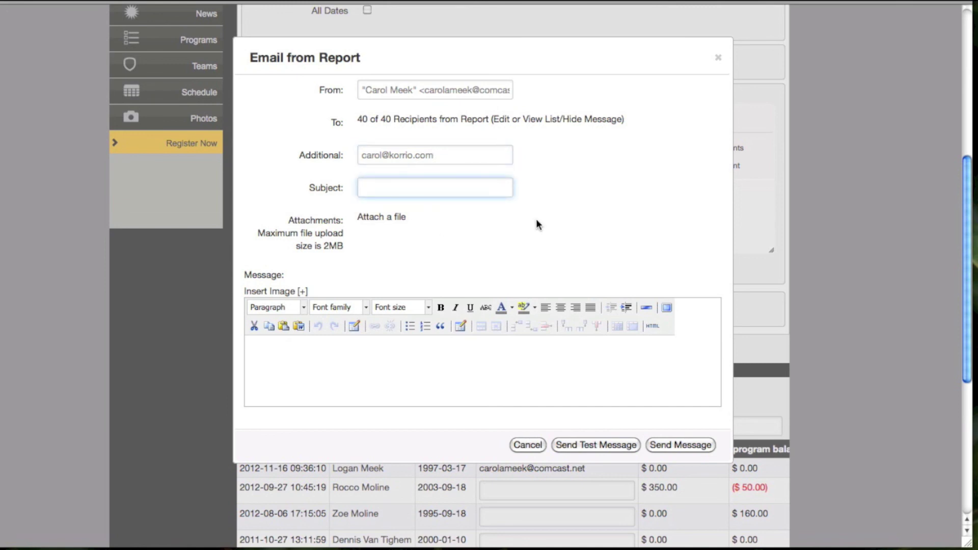
{"action": "type", "text": "test"}
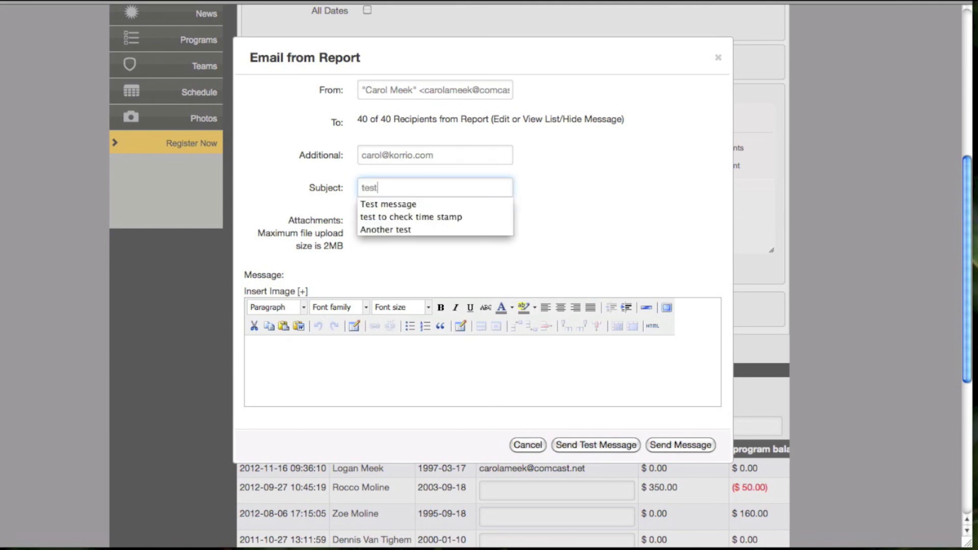
{"action": "left_click", "coordinate": [380, 204]}
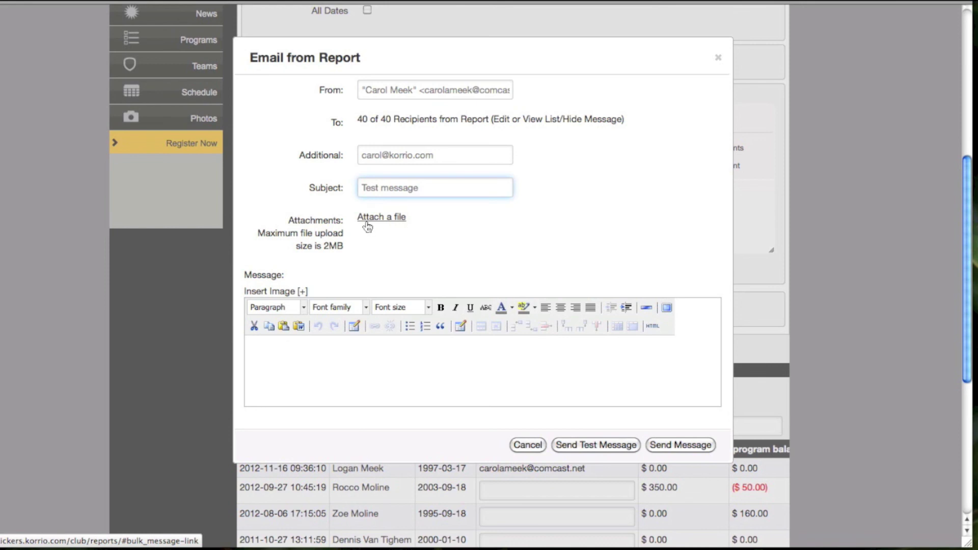
{"action": "scroll", "coordinate": [395, 247], "scroll_direction": "down", "scroll_amount": 3}
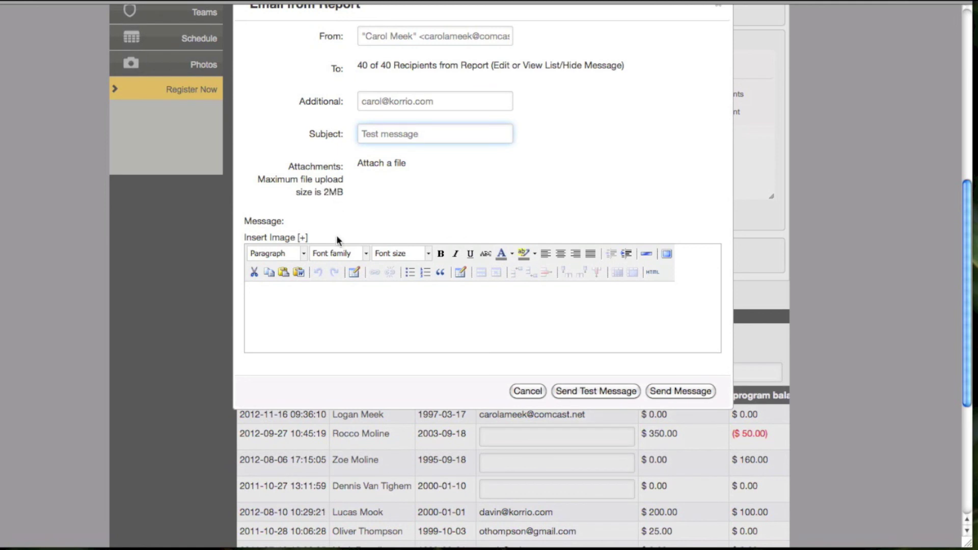
Insert the {{name}} report field at the start of the message, followed by a comma and new line
{"action": "left_click", "coordinate": [323, 315]}
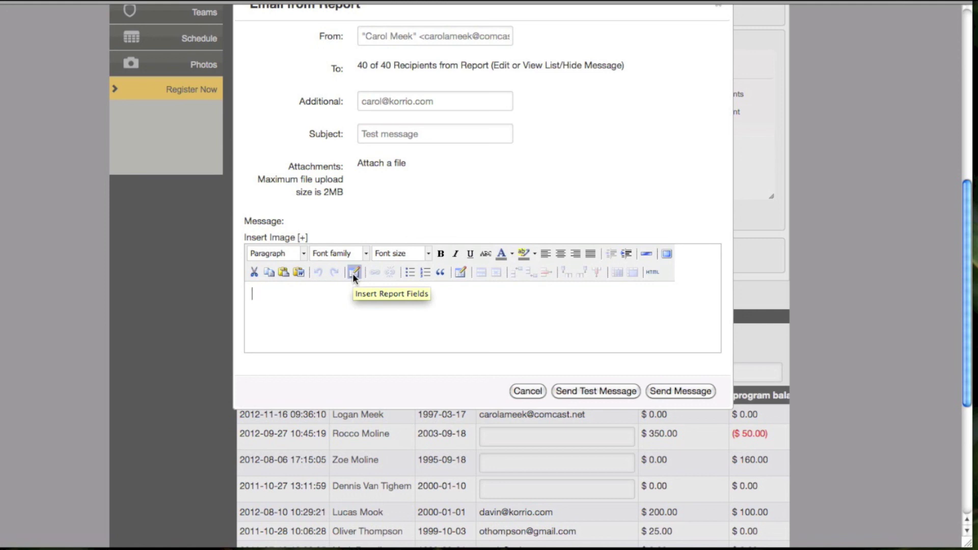
{"action": "left_click", "coordinate": [353, 273]}
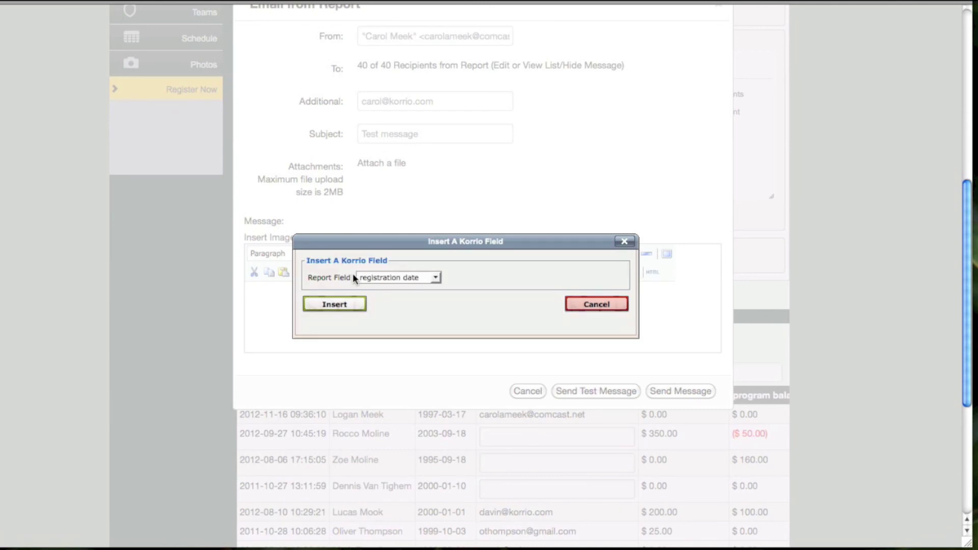
{"action": "left_click", "coordinate": [433, 277]}
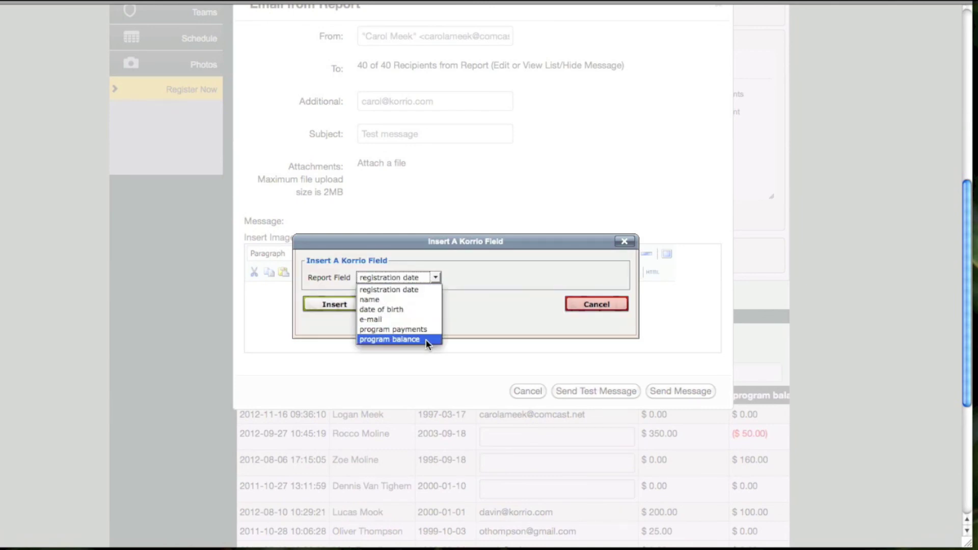
{"action": "left_click", "coordinate": [405, 300]}
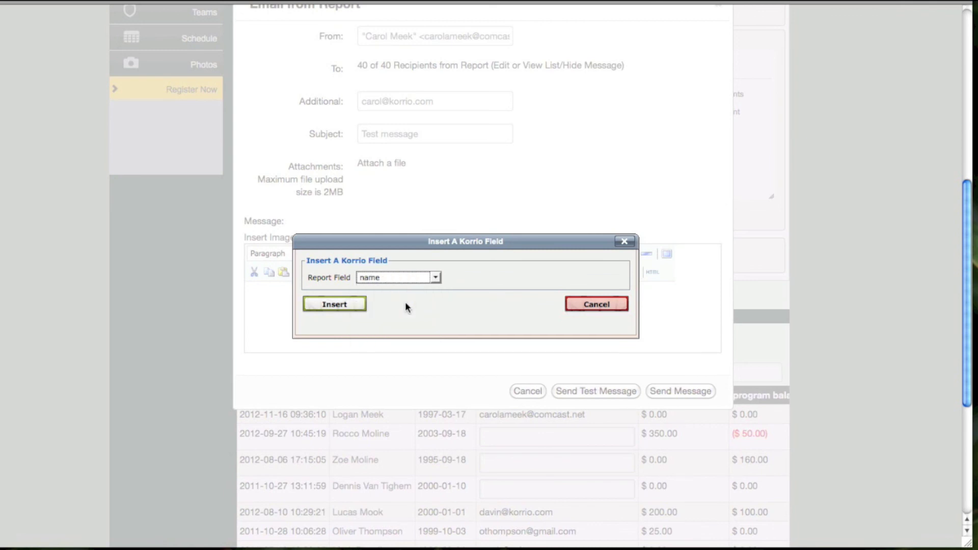
{"action": "left_click", "coordinate": [323, 305]}
{"action": "type", "text": ","}
{"action": "key", "text": "Return"}
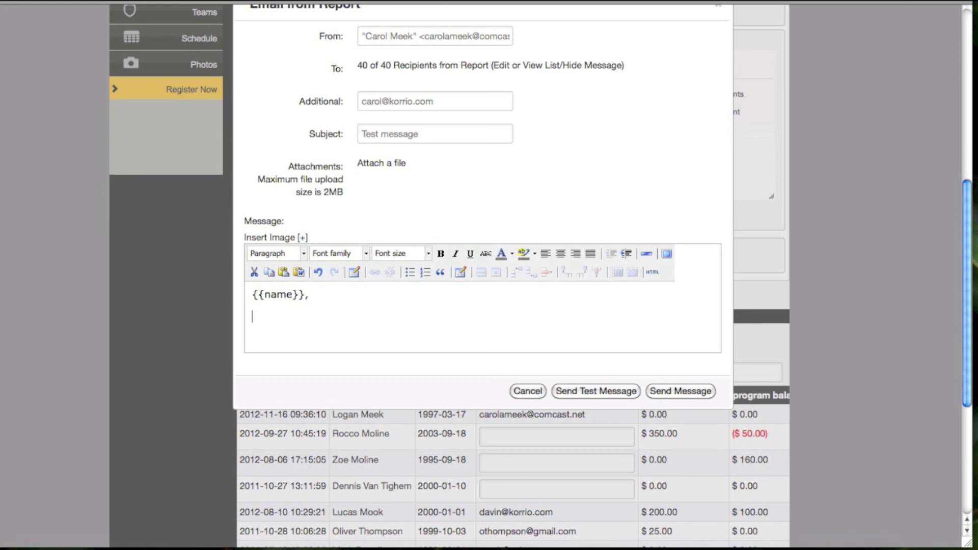
Type 'Click here to register for the new skills clinic!' and select the words 'Click here'
{"action": "type", "text": "Click here to regist"}
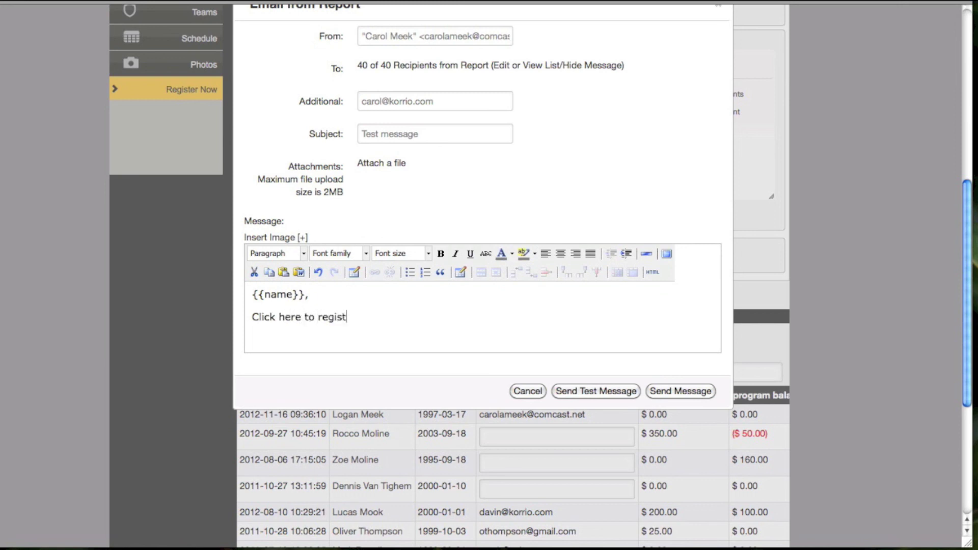
{"action": "type", "text": "er for the new ski"}
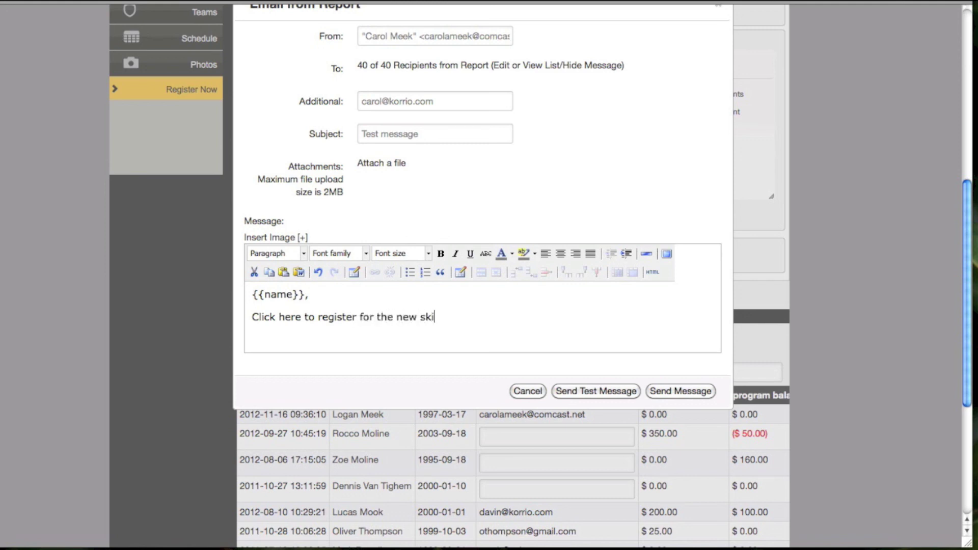
{"action": "type", "text": "lls clinic!"}
{"action": "left_click_drag", "start_coordinate": [301, 317], "coordinate": [247, 316]}
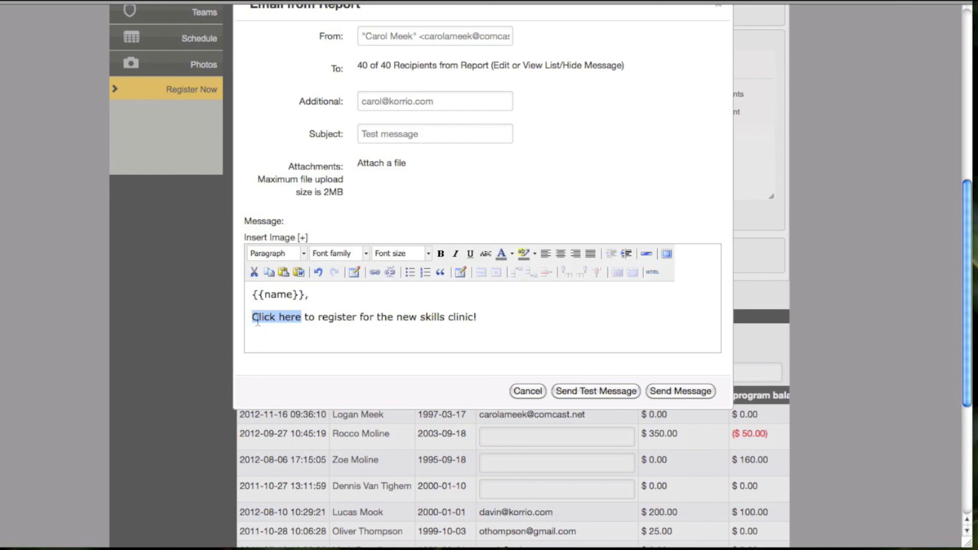
Link the words 'Click here' to the Skills Clinic program under Teams and programs
{"action": "left_click", "coordinate": [375, 273]}
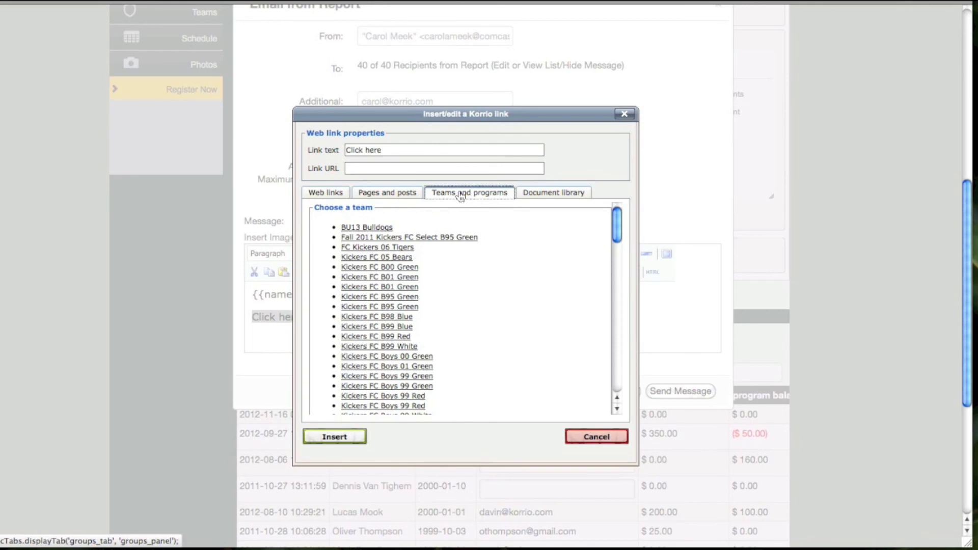
{"action": "scroll", "coordinate": [487, 295], "scroll_direction": "down", "scroll_amount": 10}
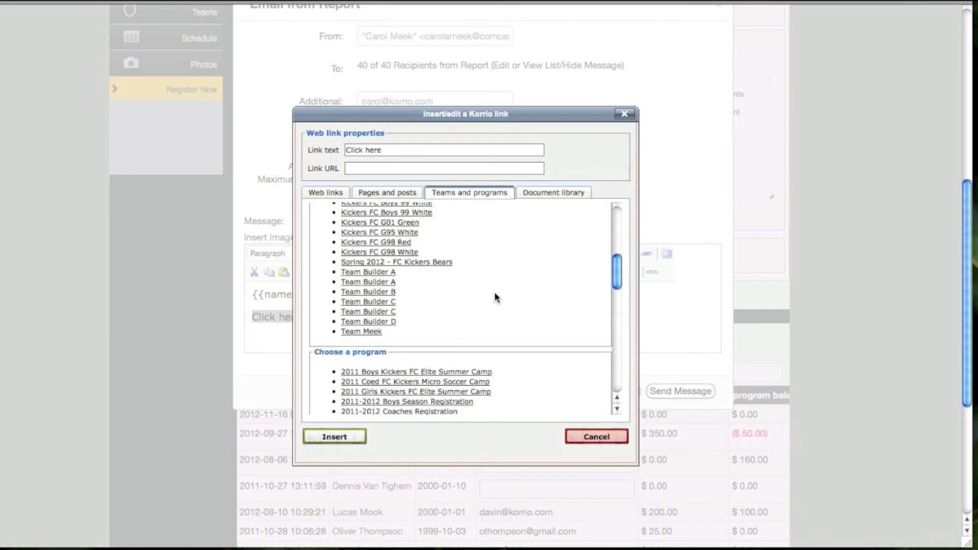
{"action": "scroll", "coordinate": [495, 293], "scroll_direction": "down", "scroll_amount": 5}
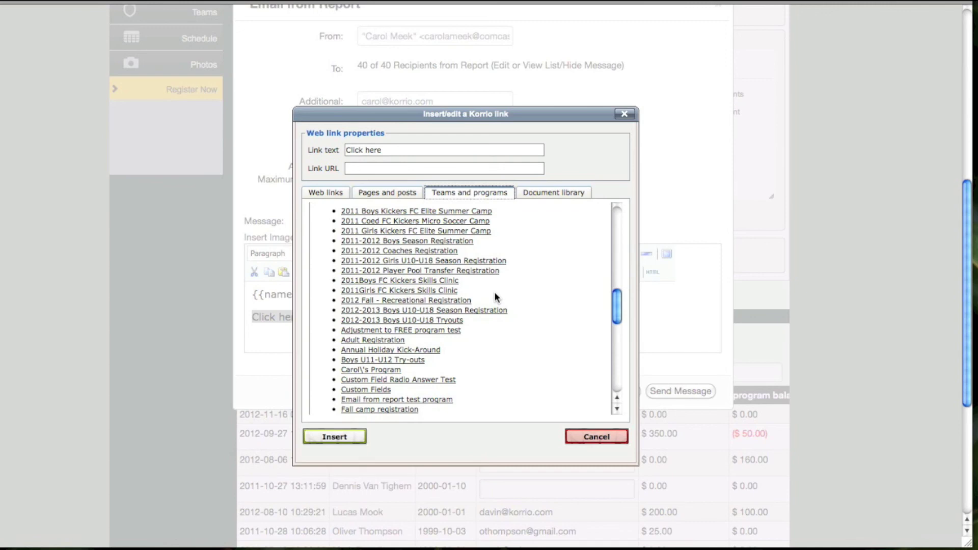
{"action": "scroll", "coordinate": [494, 292], "scroll_direction": "down", "scroll_amount": 4}
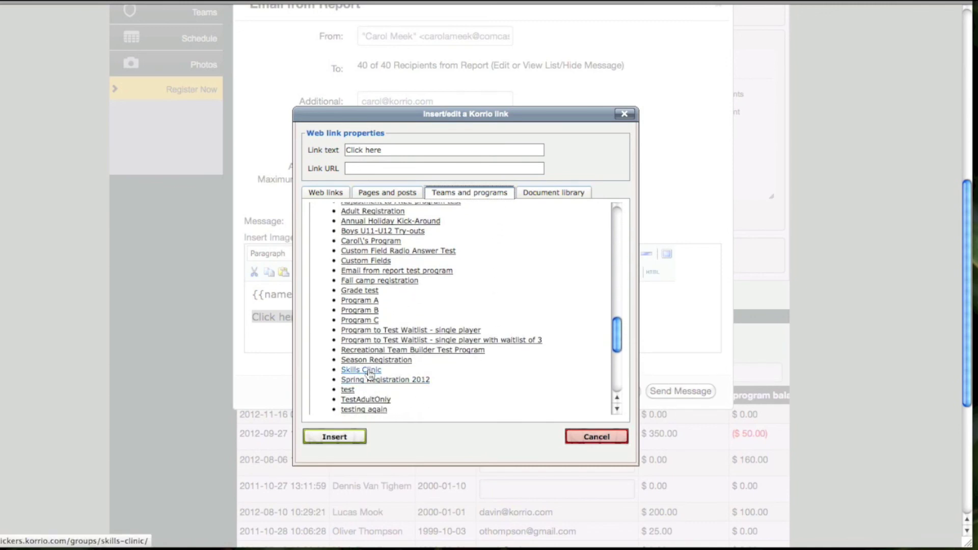
{"action": "left_click", "coordinate": [368, 370]}
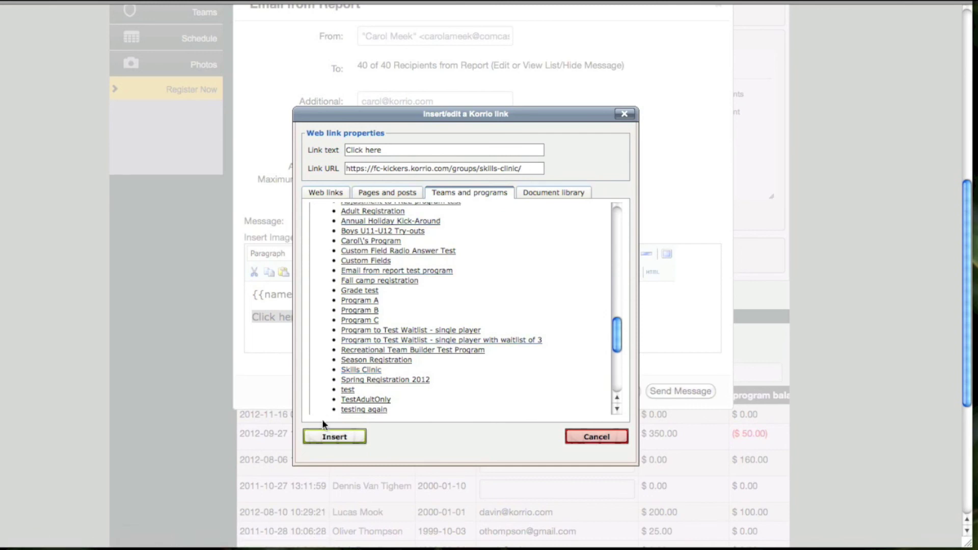
{"action": "left_click", "coordinate": [324, 438]}
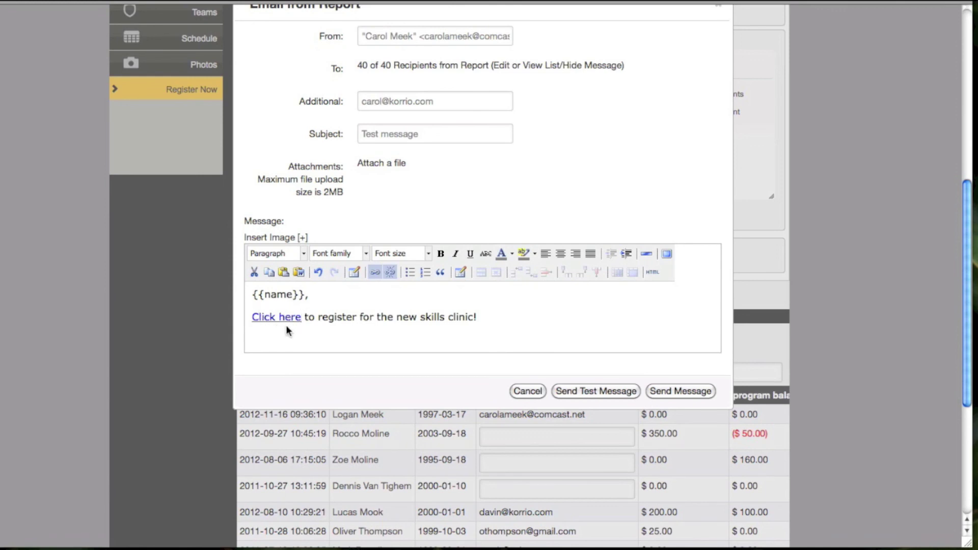
Add a blank line after the registration sentence, then cancel the test message without sending
{"action": "left_click", "coordinate": [500, 317]}
{"action": "key", "text": "Return"}
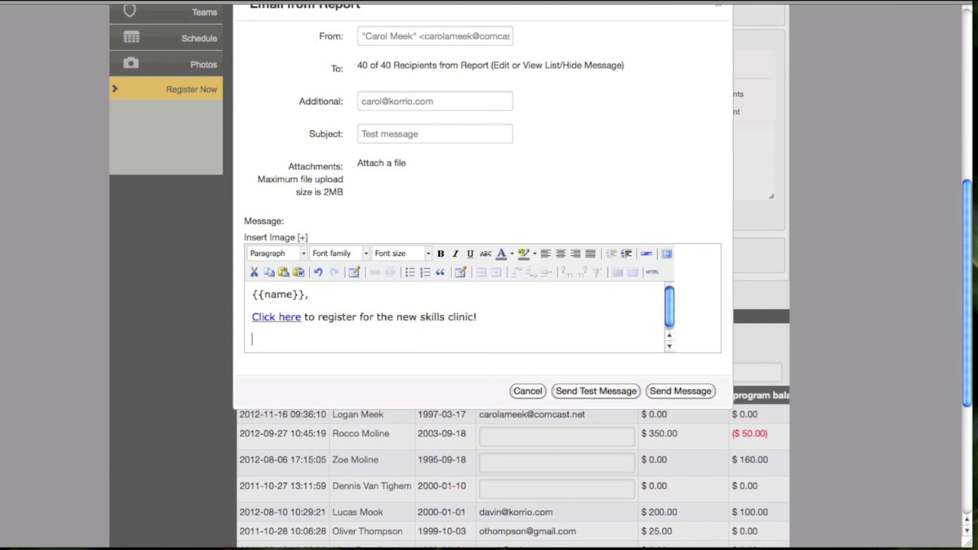
{"action": "left_click", "coordinate": [616, 392]}
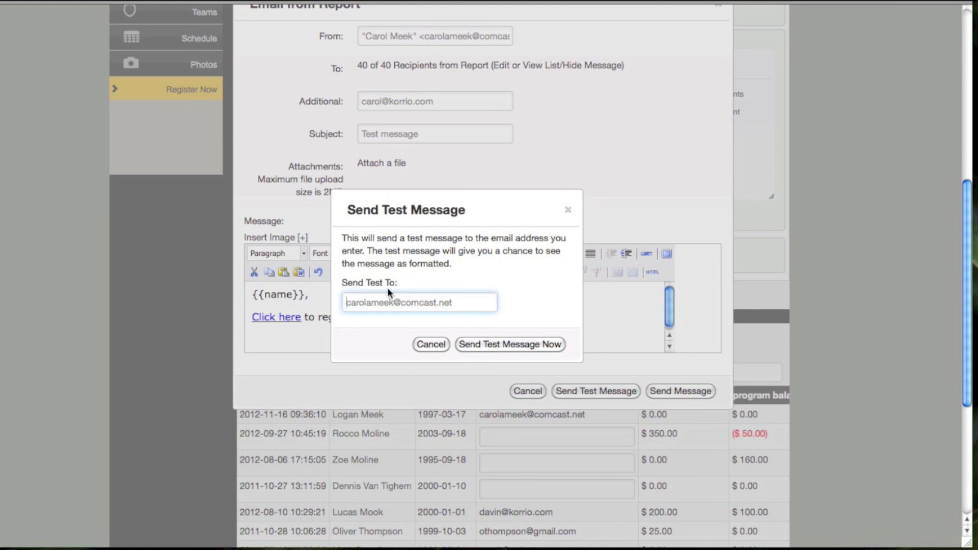
{"action": "left_click", "coordinate": [568, 210]}
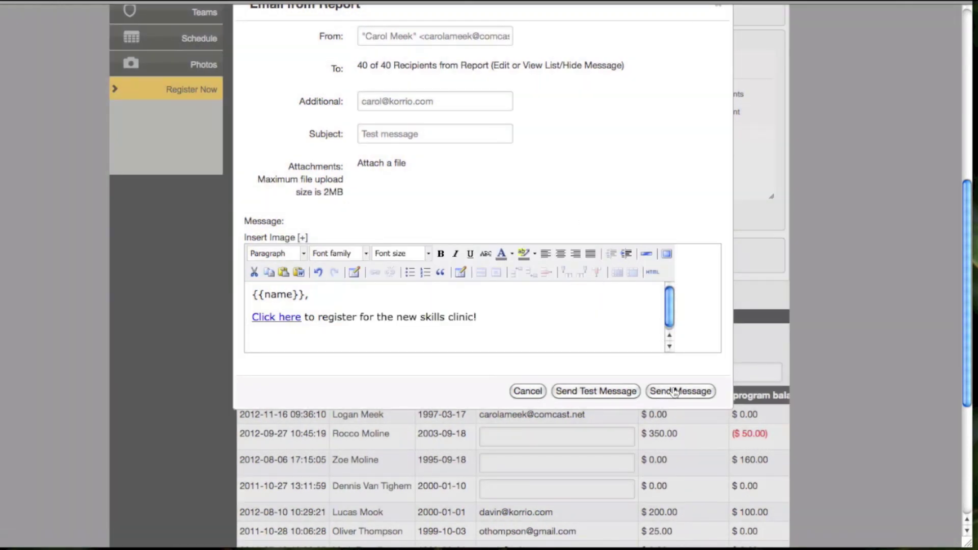